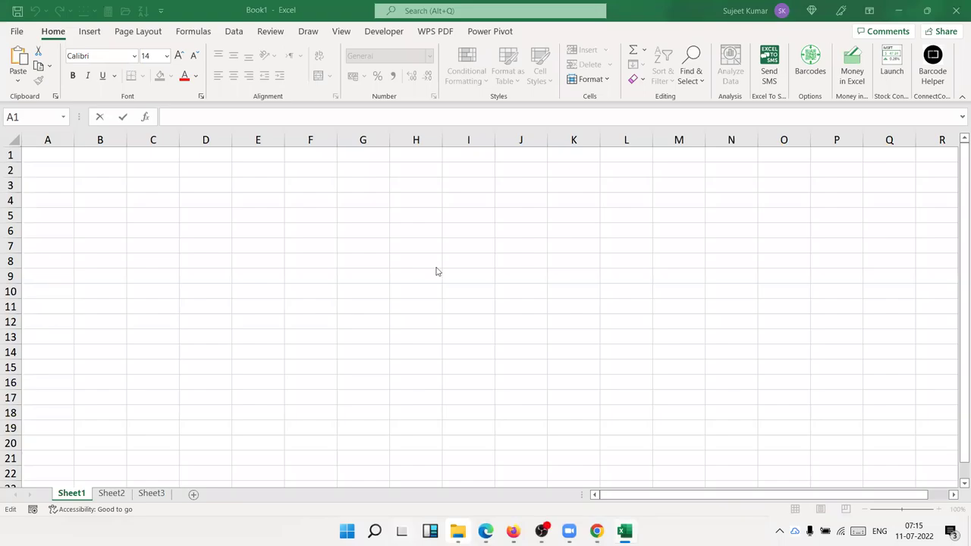
# Select cell D6, then the blocks A1:D7 and A1:E12 on the empty sheet
pyautogui.click(195, 236)
pyautogui.moveTo(52, 153); pyautogui.dragTo(224, 240)
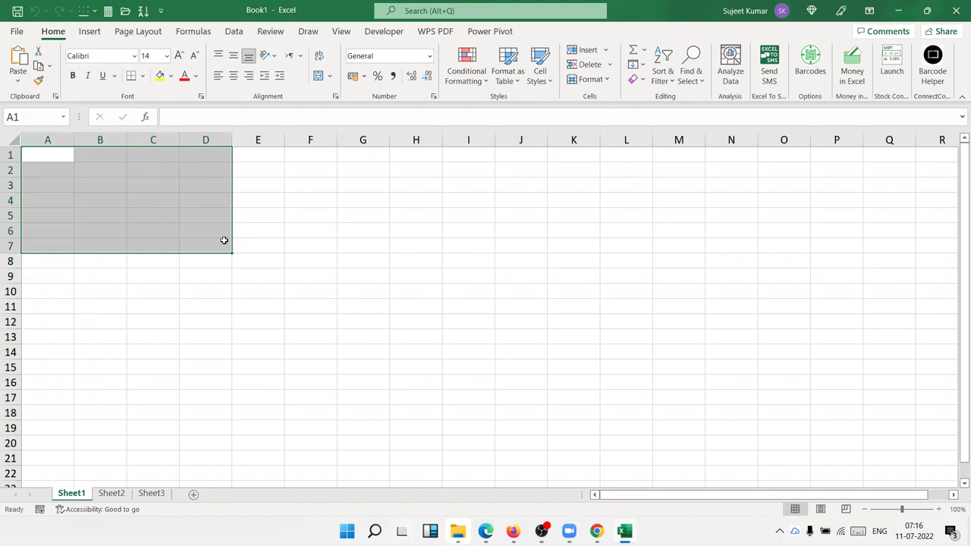
pyautogui.moveTo(59, 156); pyautogui.dragTo(260, 326)
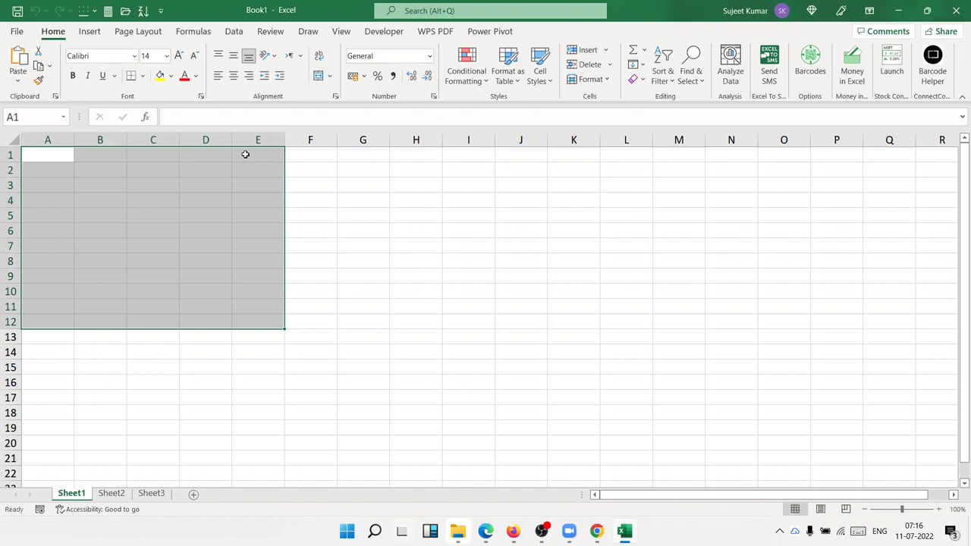
# Select A1:F9, then launch the Visual Basic editor from the Developer tab
pyautogui.click(251, 199)
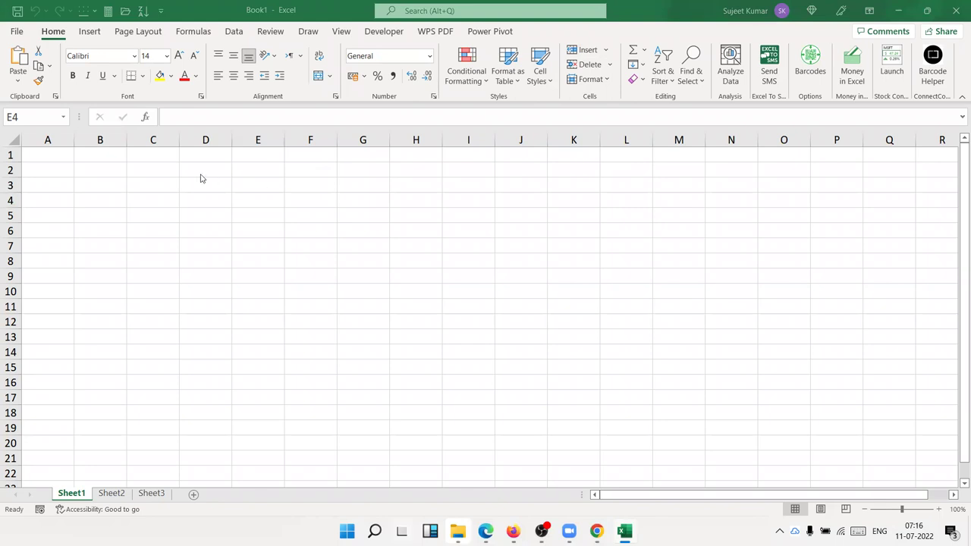
pyautogui.click(67, 164)
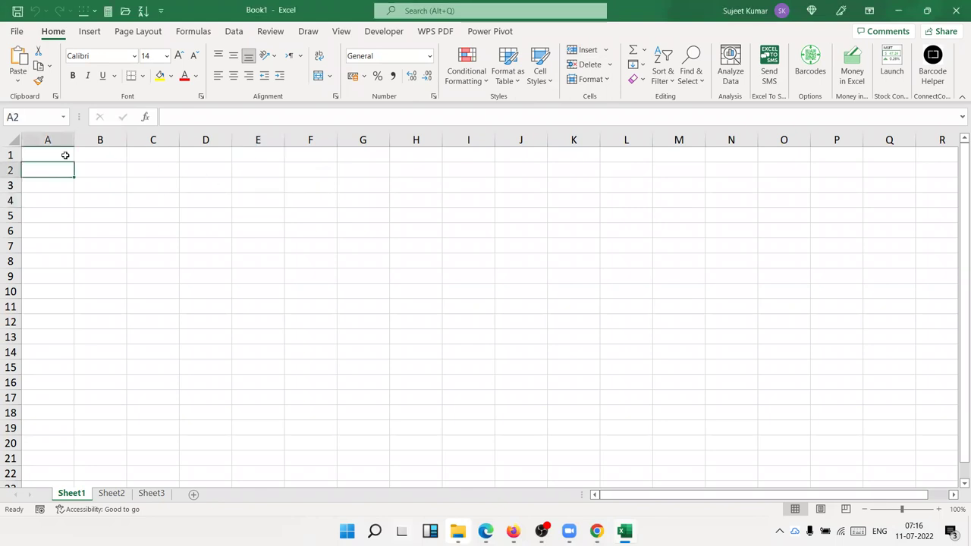
pyautogui.moveTo(67, 154); pyautogui.dragTo(315, 272)
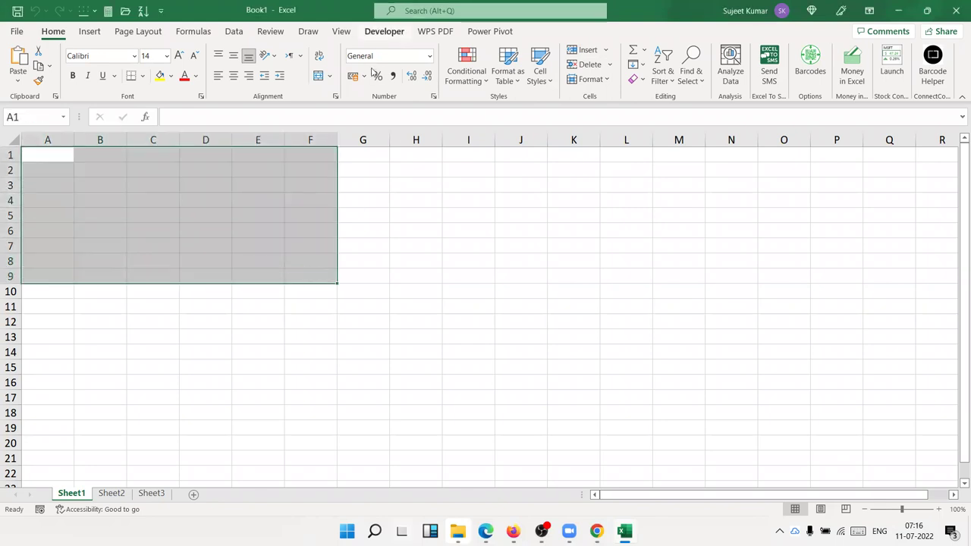
pyautogui.click(384, 31)
pyautogui.click(16, 76)
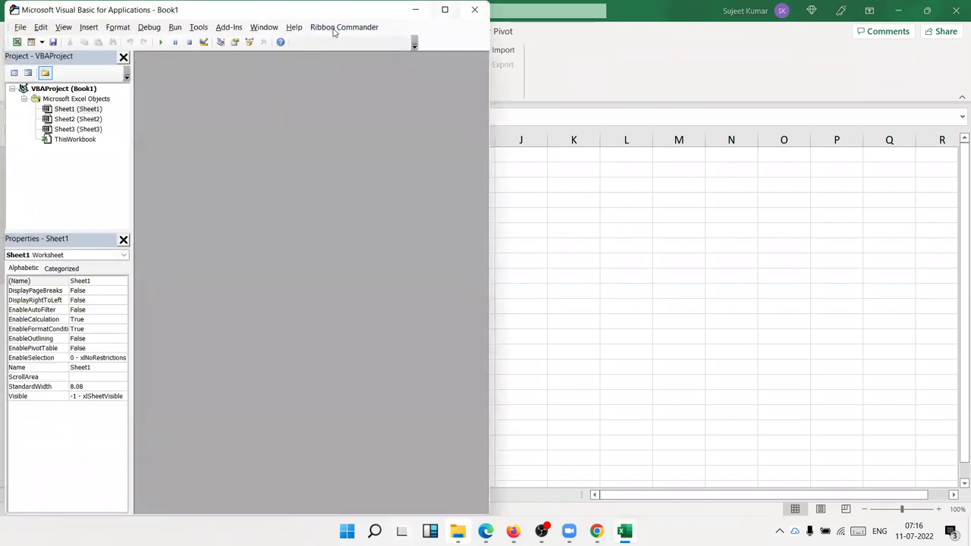
# Snap the VBA editor to the left half and Excel to the right
pyautogui.press('super+z')
pyautogui.press('Return')
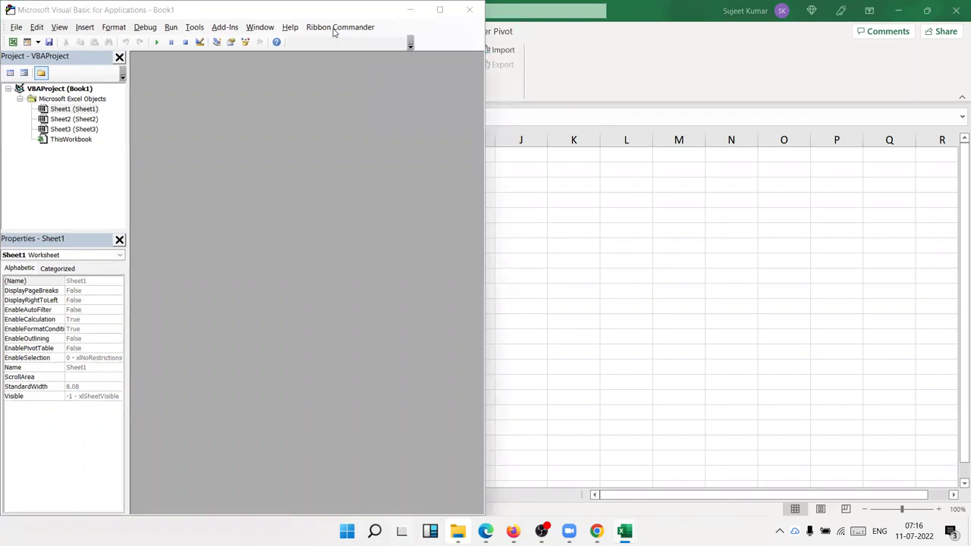
pyautogui.click(577, 115)
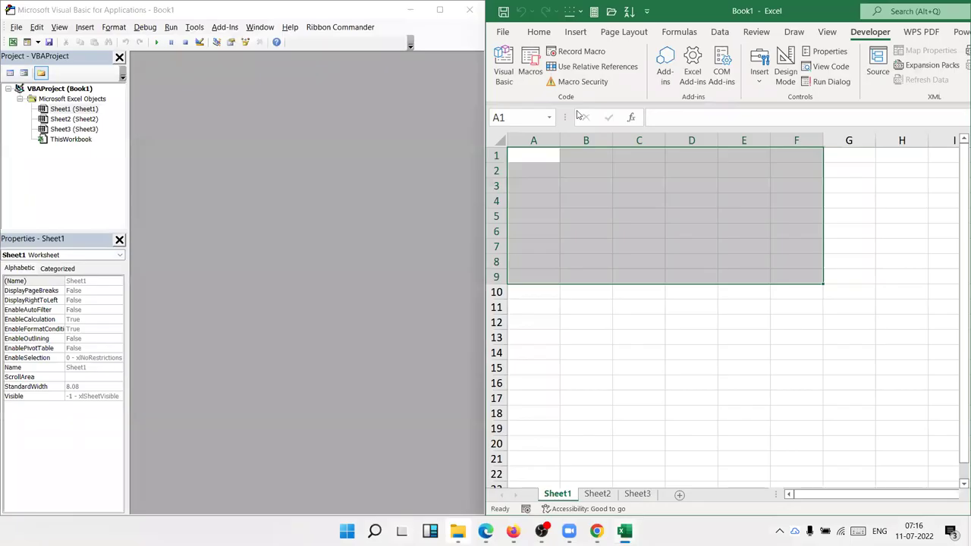
pyautogui.moveTo(484, 234); pyautogui.dragTo(504, 236)
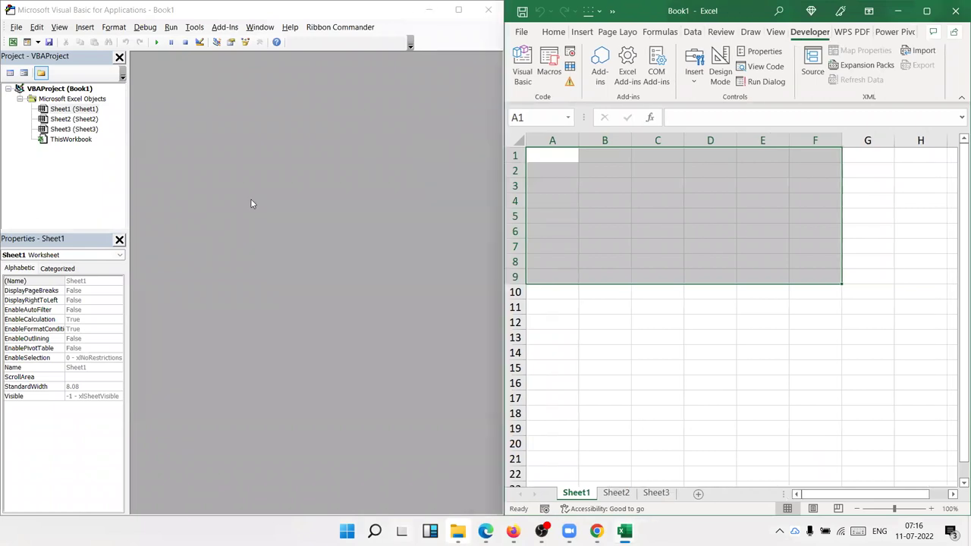
# Insert a new module and declare an empty Sub rr() macro
pyautogui.click(80, 162)
pyautogui.click(88, 29)
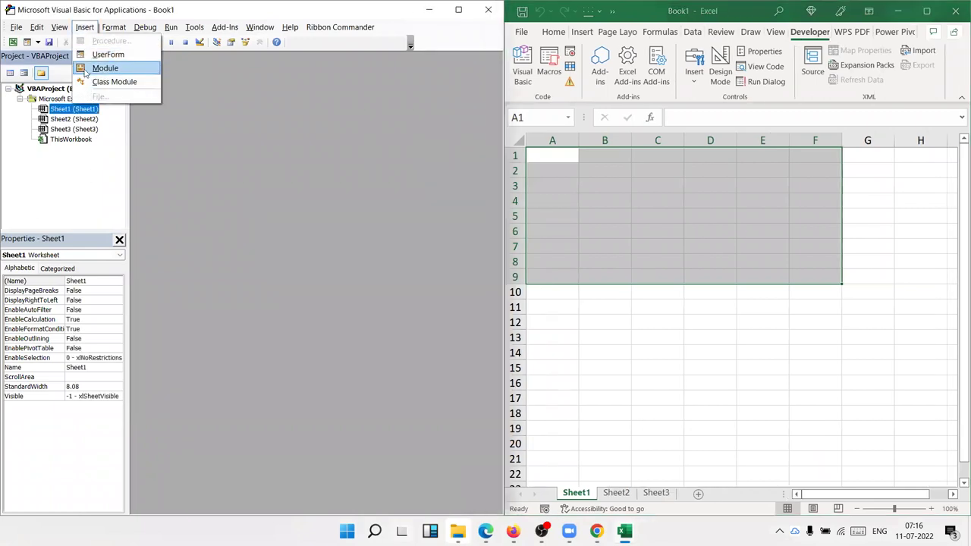
pyautogui.click(87, 69)
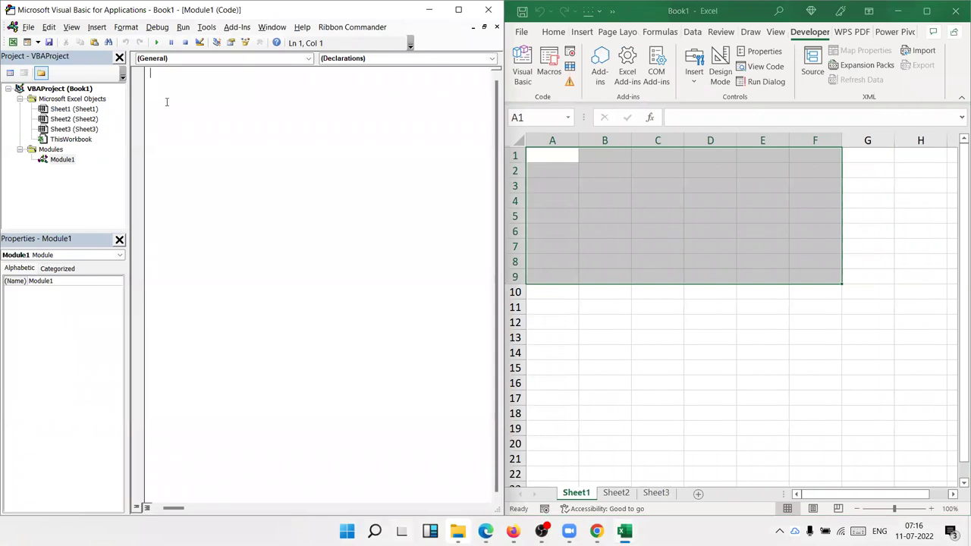
pyautogui.write('sub rr()')
pyautogui.press('Return')
pyautogui.press('Return')
pyautogui.press('Return')
pyautogui.press('Return')
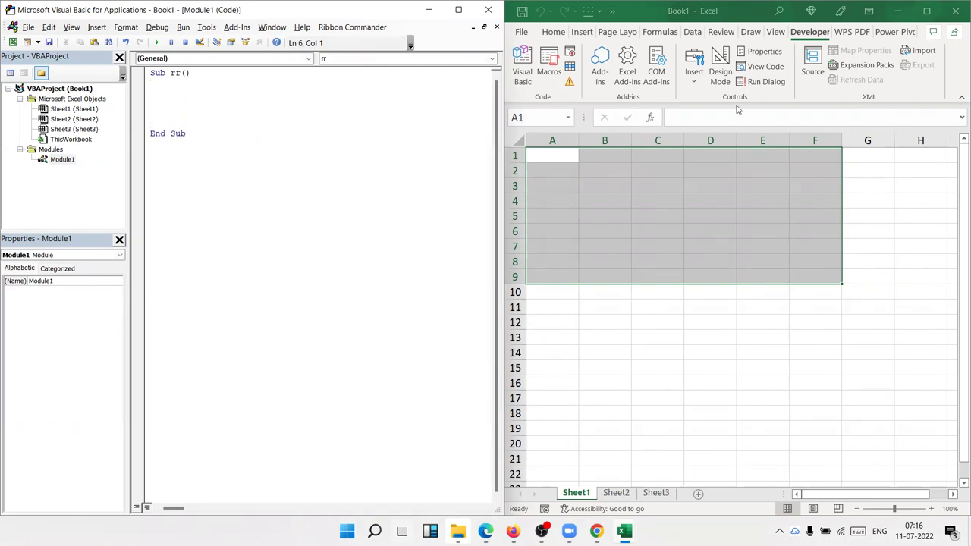
# Enter the headers Name, Roll and Marks in cells A1:C1
pyautogui.click(620, 167)
pyautogui.click(575, 152)
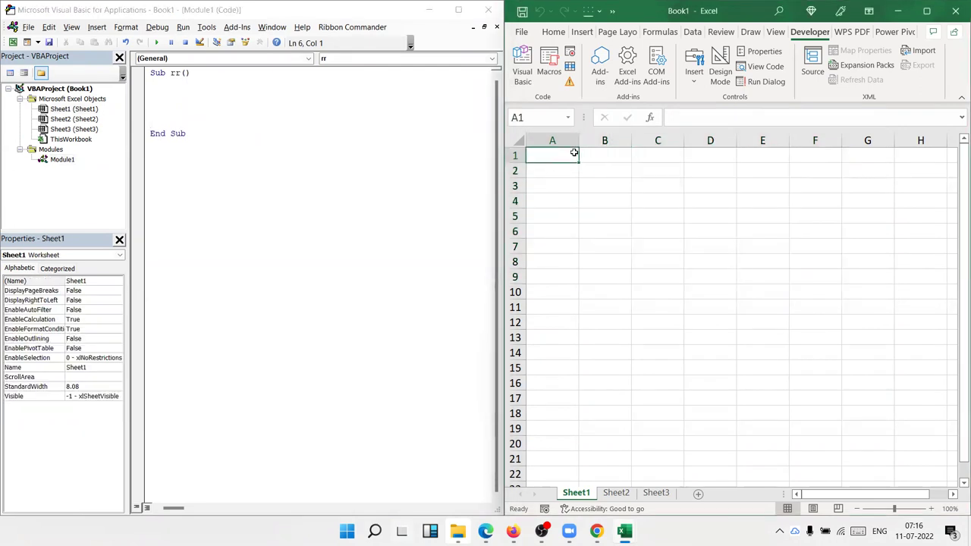
pyautogui.write('NAme')
pyautogui.press('Tab')
pyautogui.write('Roll')
pyautogui.press('Tab')
pyautogui.write('Marks')
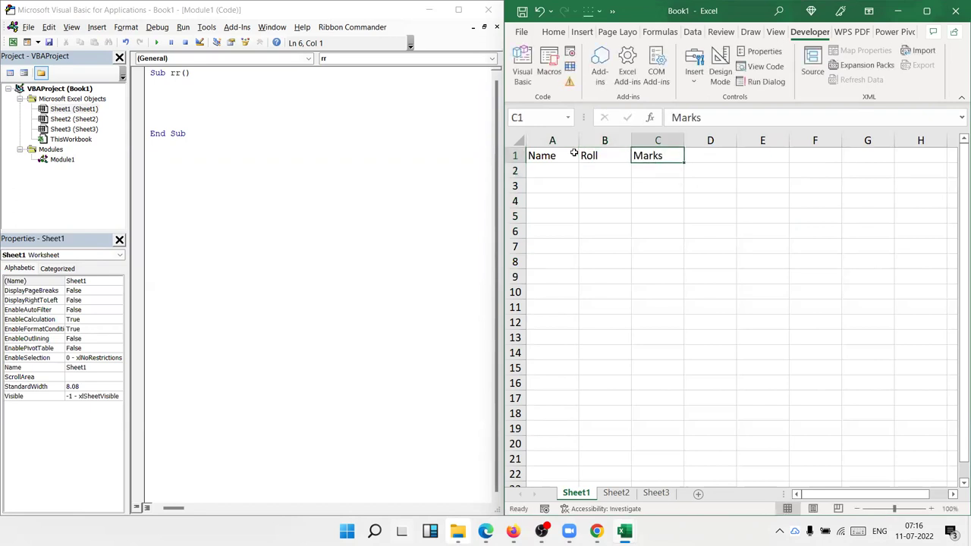
pyautogui.hotkey('shift', 'Left')
pyautogui.hotkey('shift', 'Left')
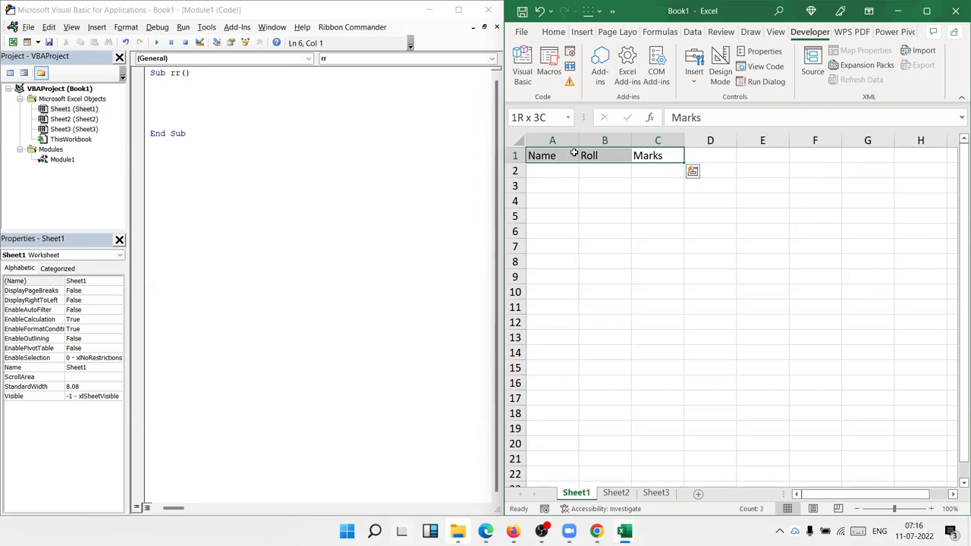
pyautogui.click(181, 91)
# Add a line setting Range("A1:C1").Font.Name to "Arial"
pyautogui.write('range("A1:C1").fo')
pyautogui.press('Tab')
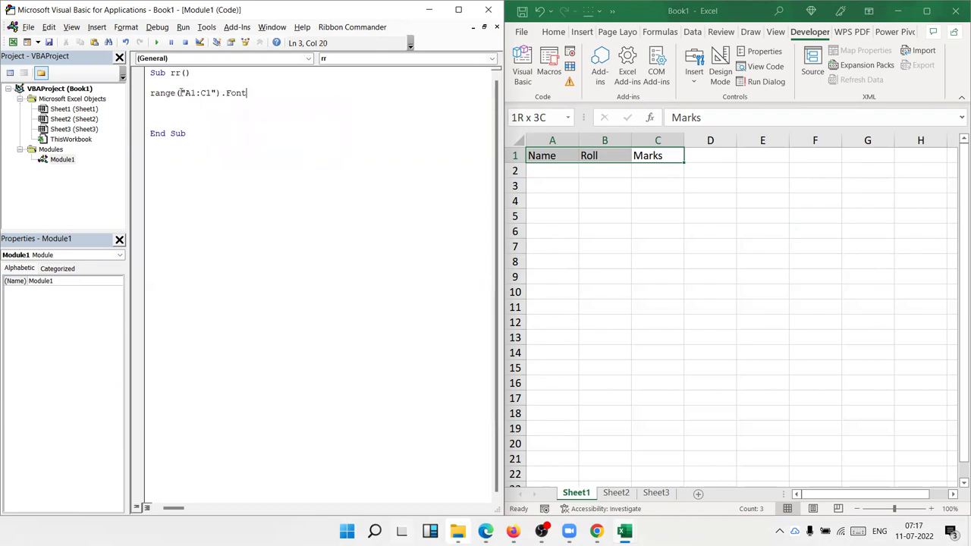
pyautogui.write('.Font.')
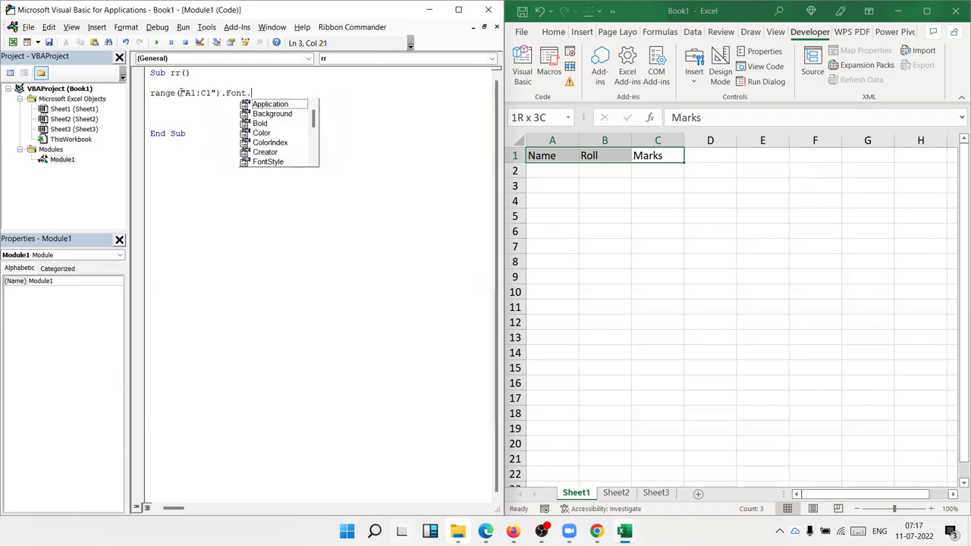
pyautogui.write('Name')
pyautogui.press('Tab')
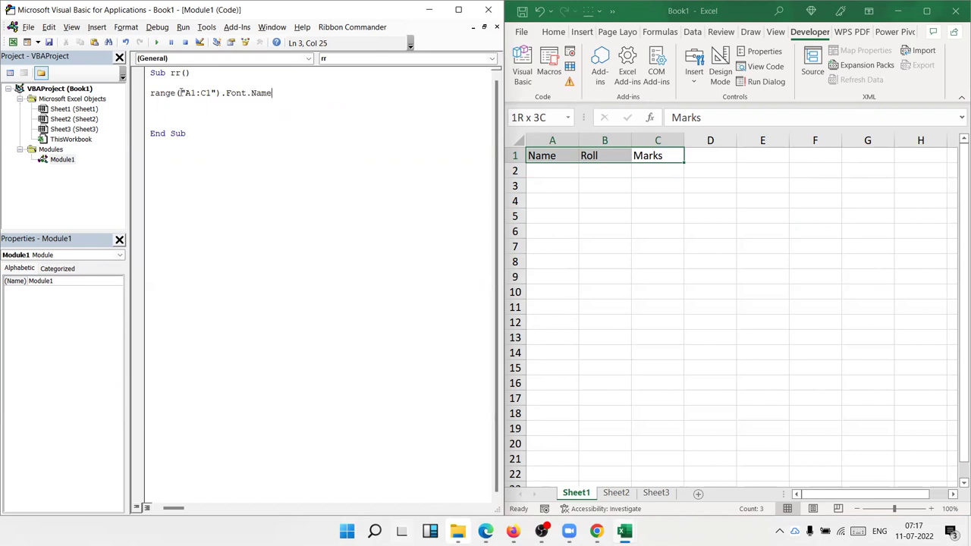
pyautogui.write('= "Arial"')
pyautogui.press('Return')
# Add lines setting the A1:C1 font size to 14 and colour to vbGreen
pyautogui.write('range("A1:C1").fon')
pyautogui.press('Tab')
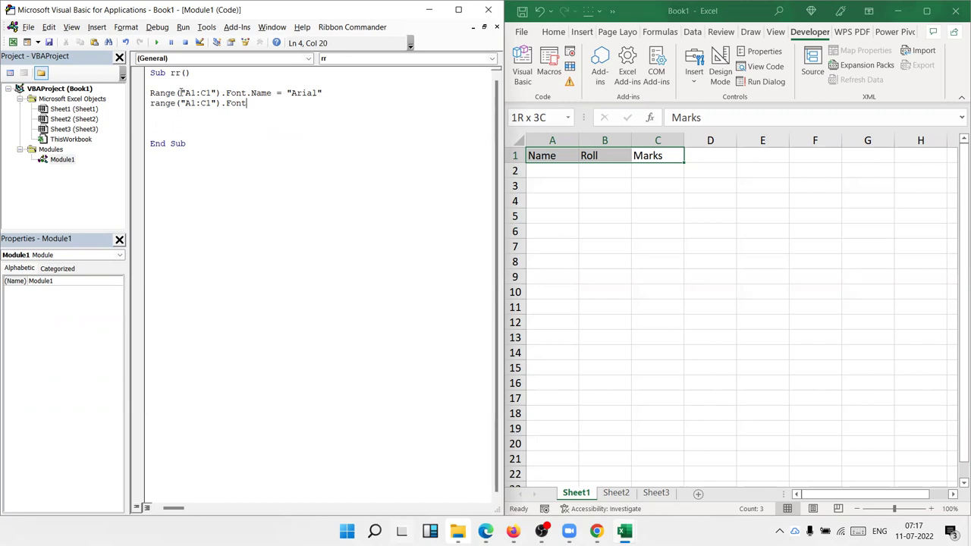
pyautogui.write('.')
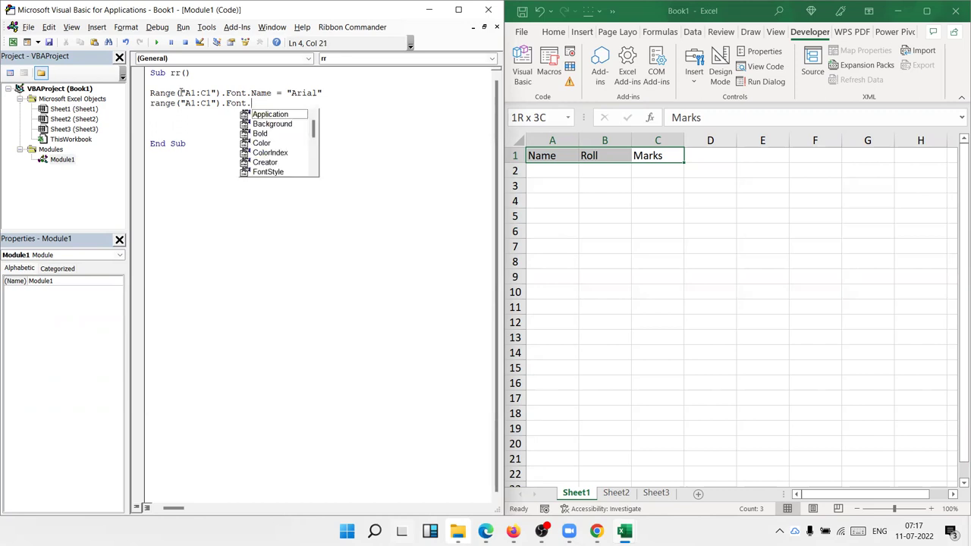
pyautogui.write('si')
pyautogui.press('Tab')
pyautogui.write('= 14')
pyautogui.press('Return')
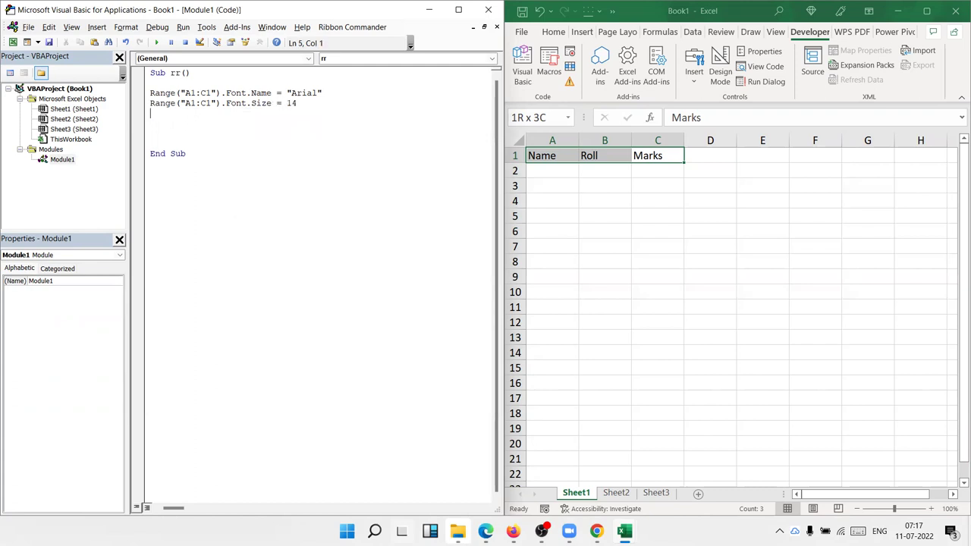
pyautogui.write('range')
pyautogui.write('("A1')
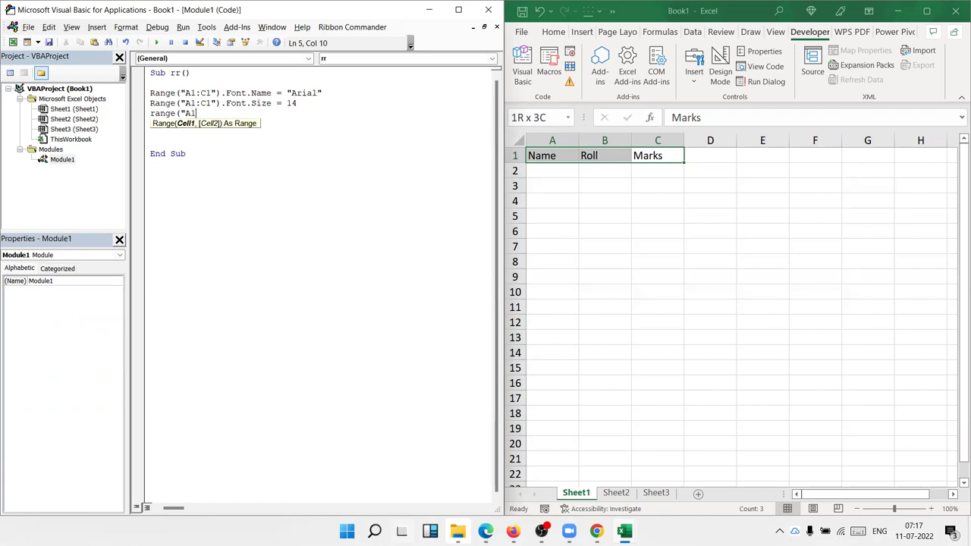
pyautogui.write(':C1')
pyautogui.write('")')
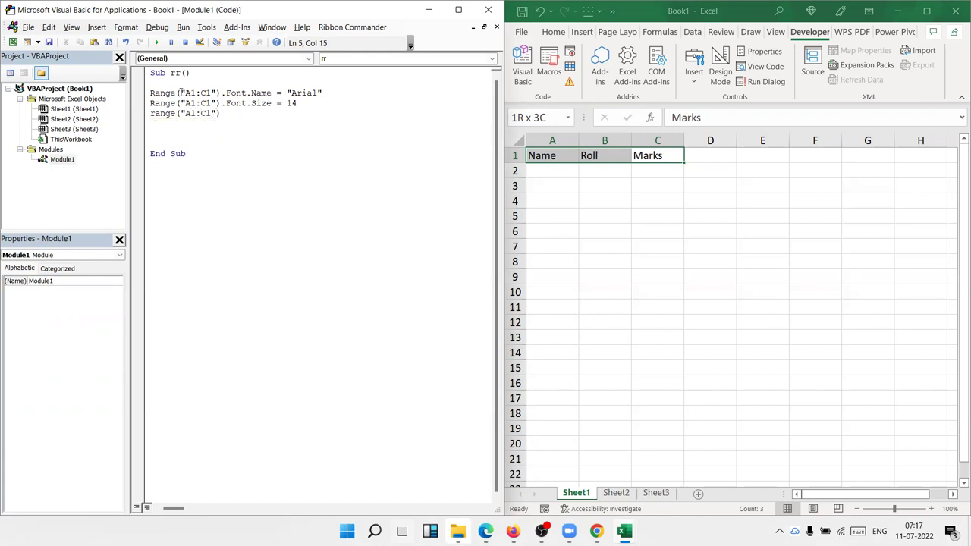
pyautogui.write('.Font')
pyautogui.write('.col')
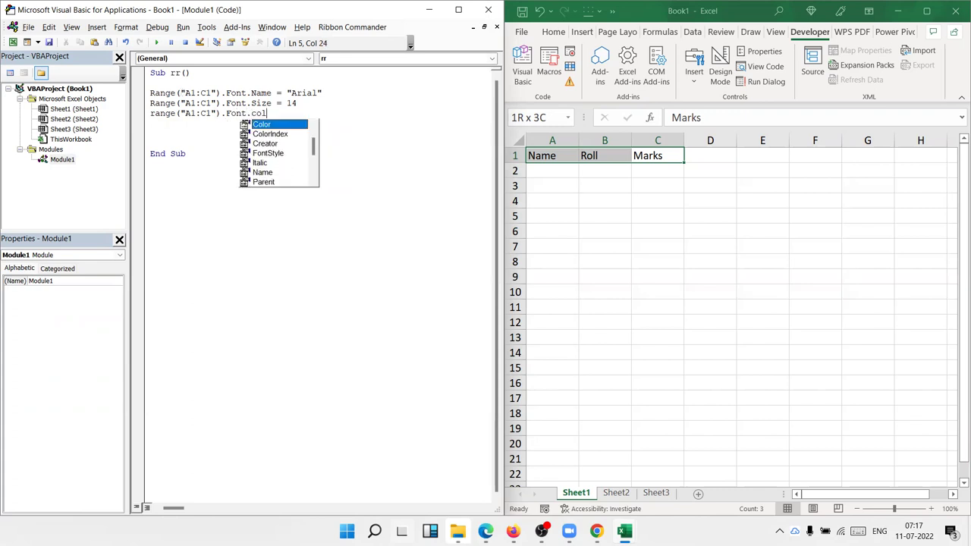
pyautogui.press('Tab')
pyautogui.write('=vbgree')
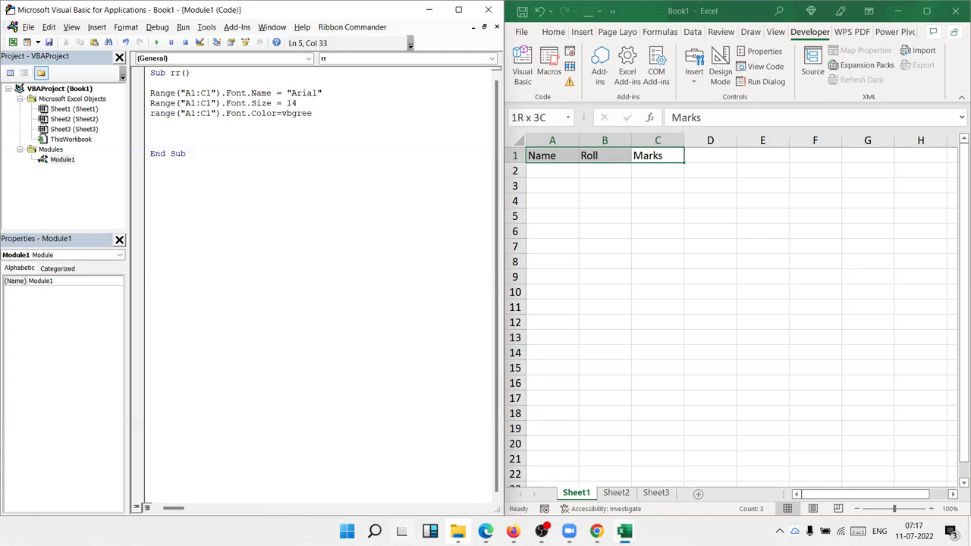
pyautogui.write('l')
pyautogui.press('BackSpace')
pyautogui.write('n')
pyautogui.press('Return')
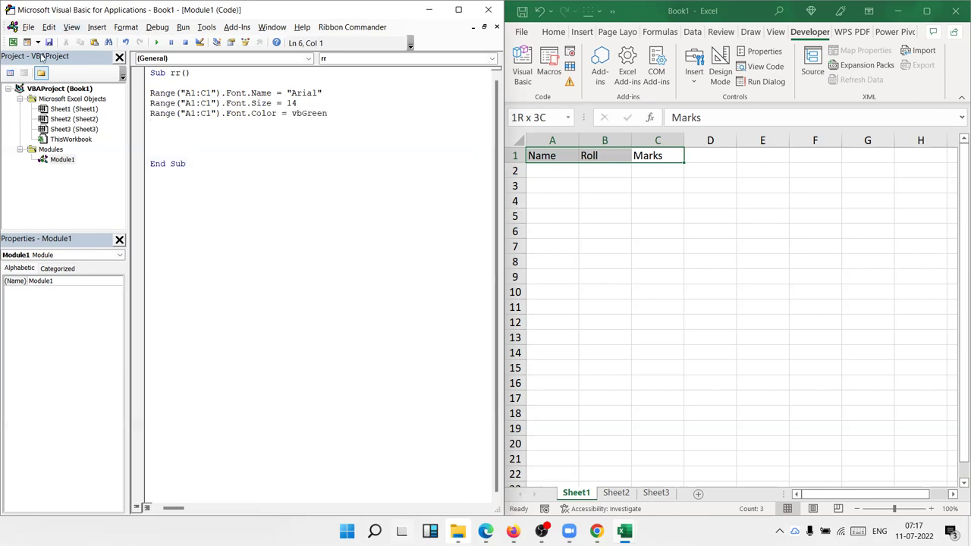
# Run the rr macro to apply the header formatting
pyautogui.moveTo(246, 93); pyautogui.dragTo(140, 95)
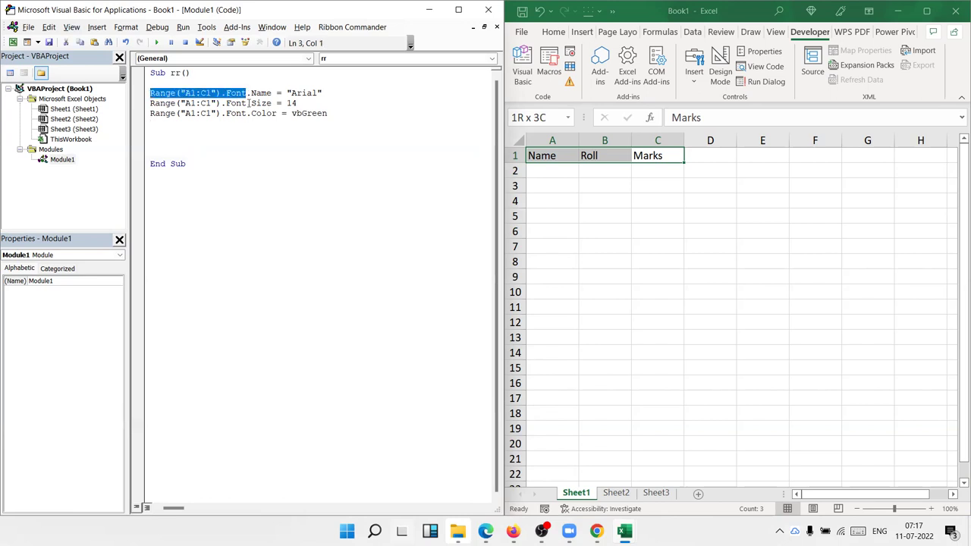
pyautogui.moveTo(248, 103); pyautogui.dragTo(150, 92)
pyautogui.click(183, 113)
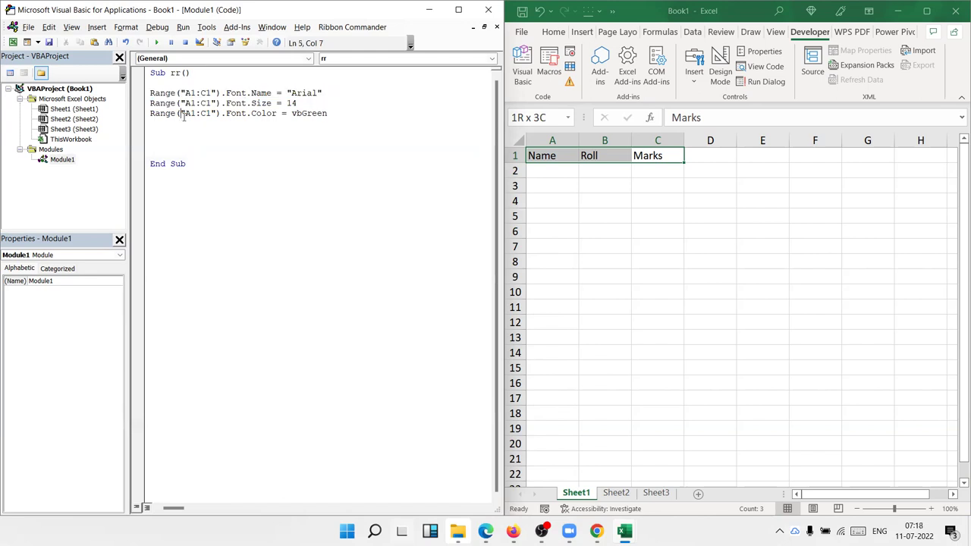
pyautogui.click(156, 42)
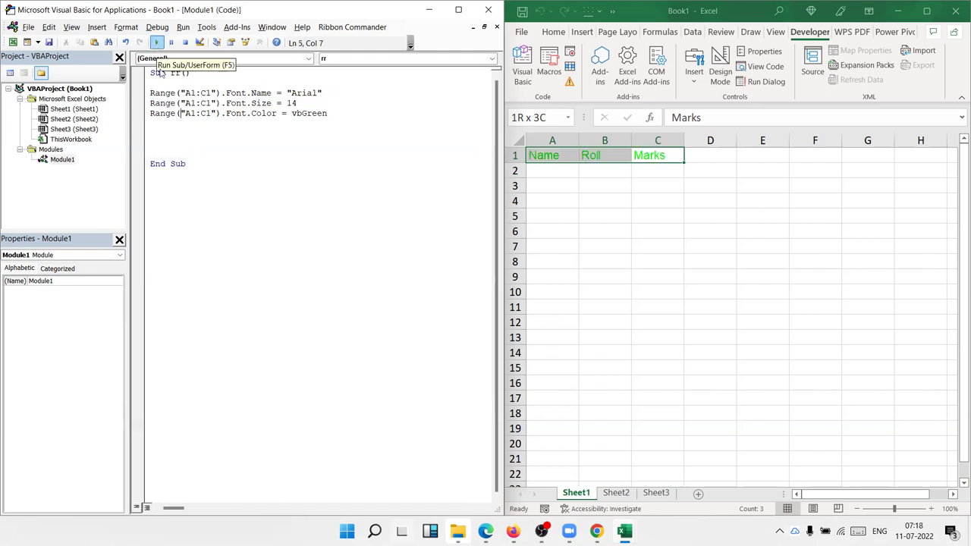
# Start a With Range("A1:C1").Font block on line 7
pyautogui.click(168, 136)
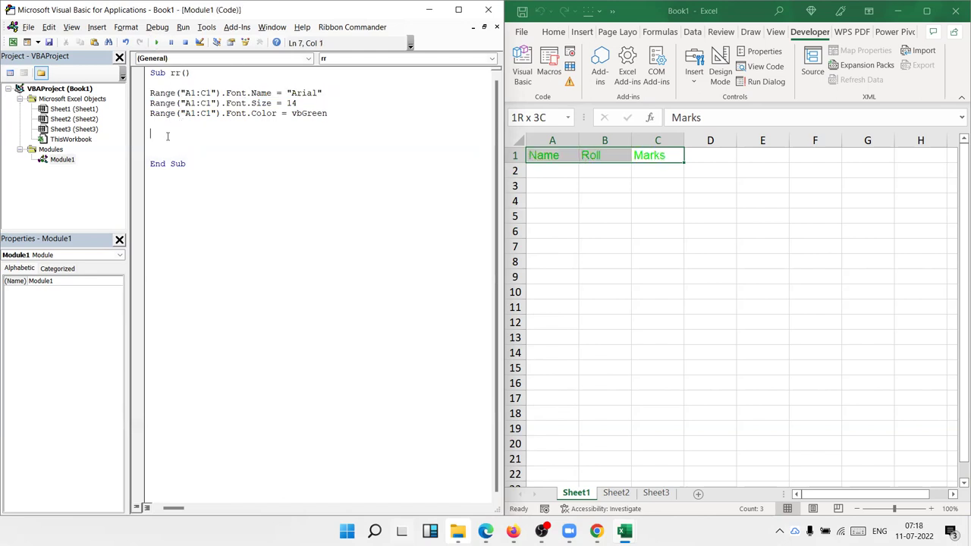
pyautogui.write('with ea')
pyautogui.press('BackSpace')
pyautogui.press('BackSpace')
pyautogui.write('RANGE')
pyautogui.write('("a')
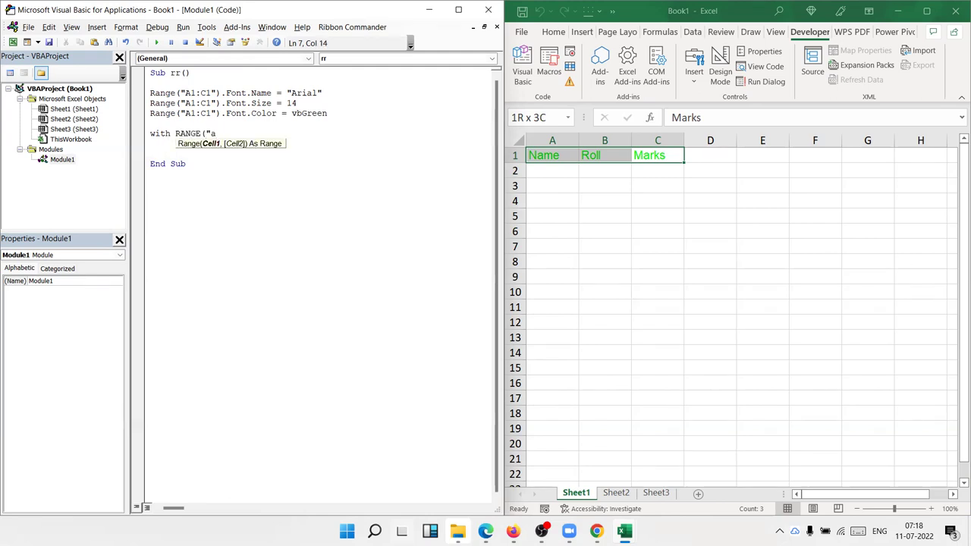
pyautogui.write('1:')
pyautogui.write('C1")')
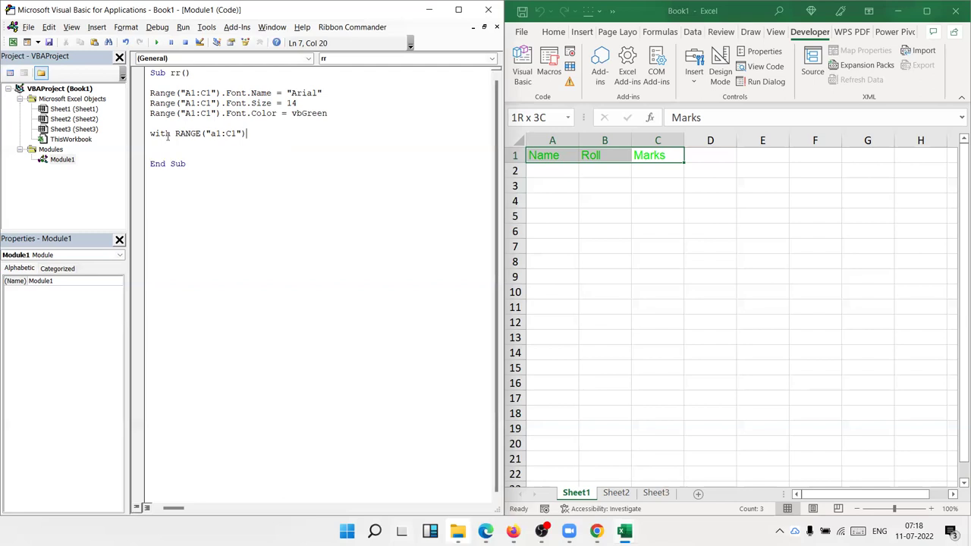
pyautogui.write('.Font')
pyautogui.press('Return')
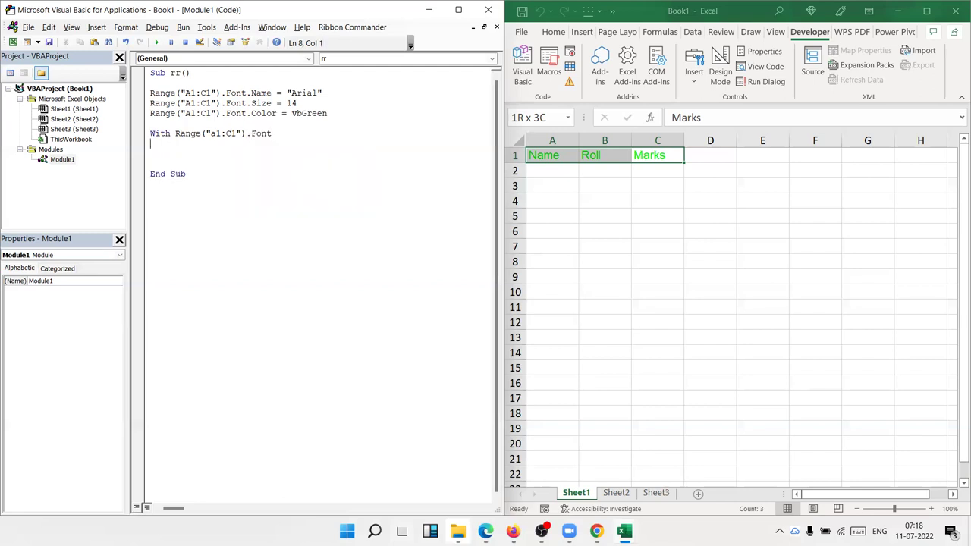
pyautogui.press('Return')
# Inside the block, set .Name = "Arial"
pyautogui.write('.')
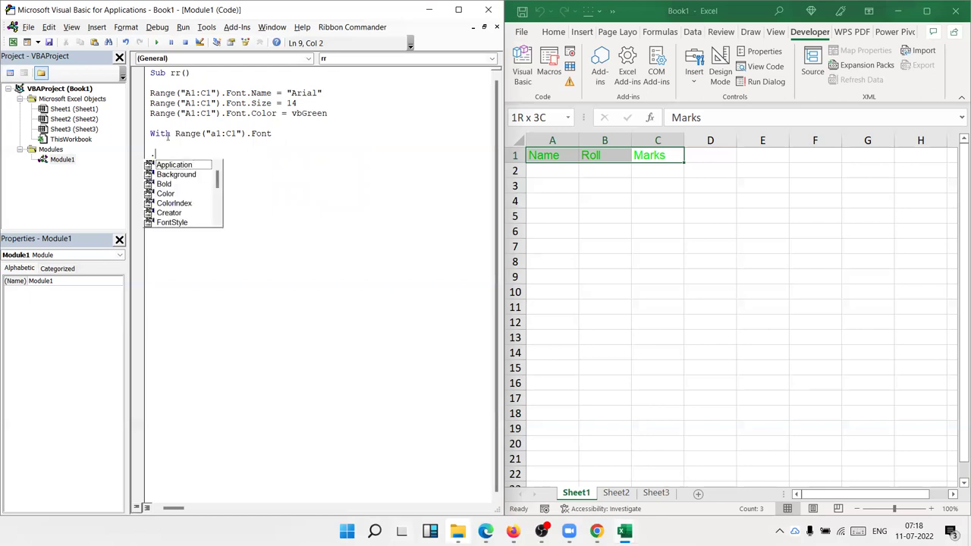
pyautogui.press('BackSpace')
pyautogui.press('Up')
pyautogui.write('.')
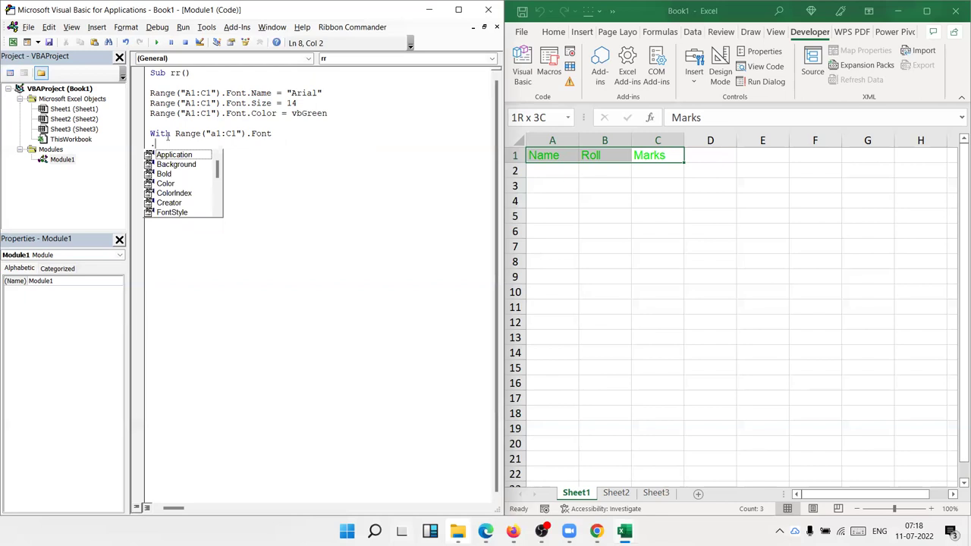
pyautogui.write('col')
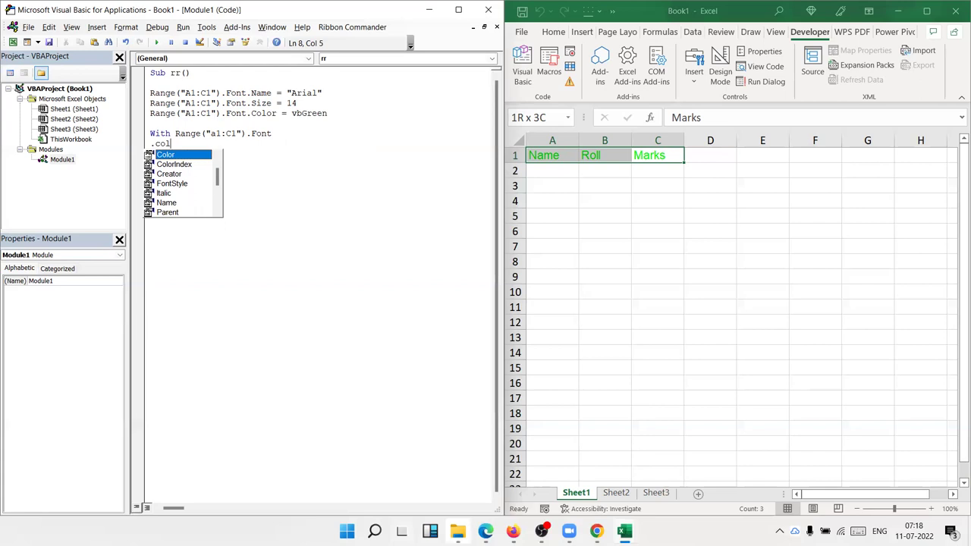
pyautogui.press('BackSpace')
pyautogui.press('BackSpace')
pyautogui.press('BackSpace')
pyautogui.write('n')
pyautogui.press('Tab')
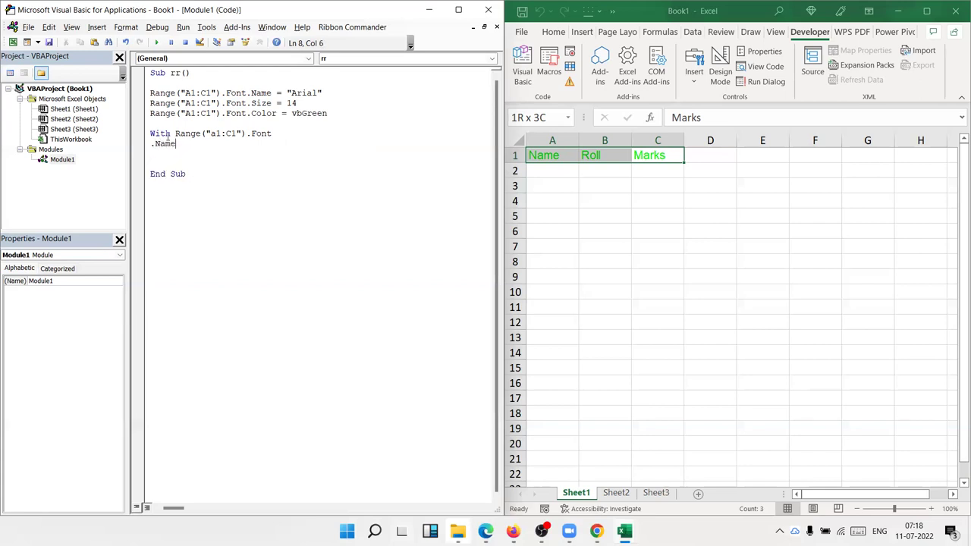
pyautogui.write(' = "Ar')
pyautogui.write('ial"')
pyautogui.press('Return')
# Set .Color = vbBlue and .Size = 14 in the With block
pyautogui.write('.')
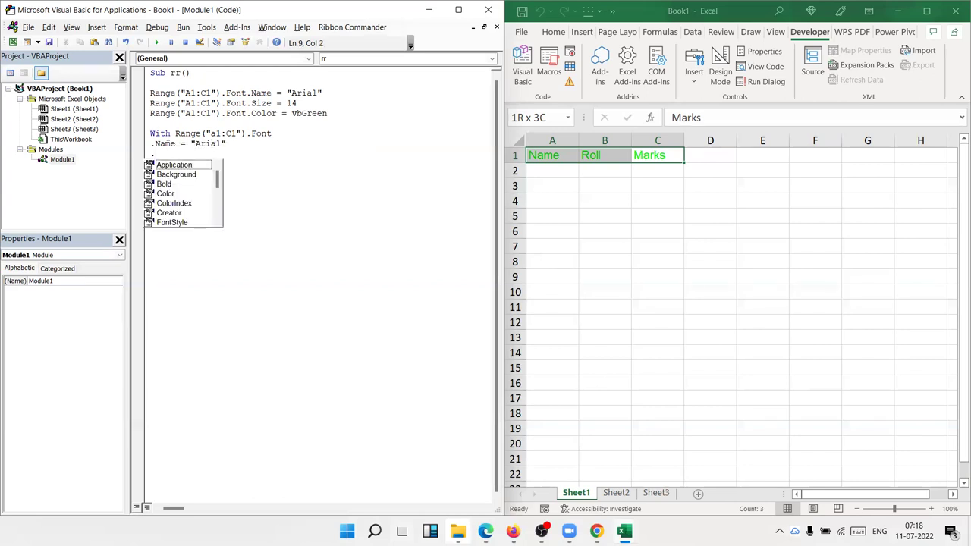
pyautogui.write('co')
pyautogui.press('Tab')
pyautogui.write('= vb')
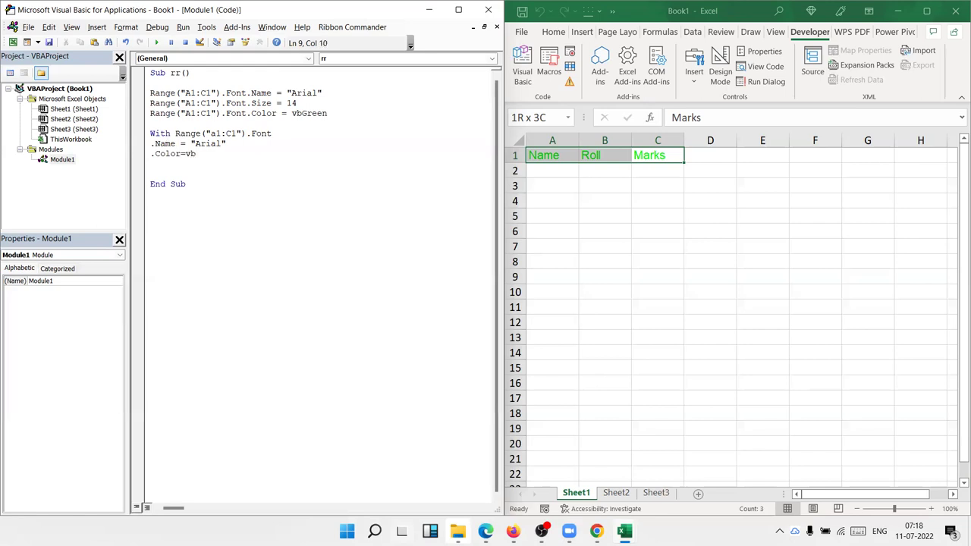
pyautogui.write('Blue')
pyautogui.press('Return')
pyautogui.write('.')
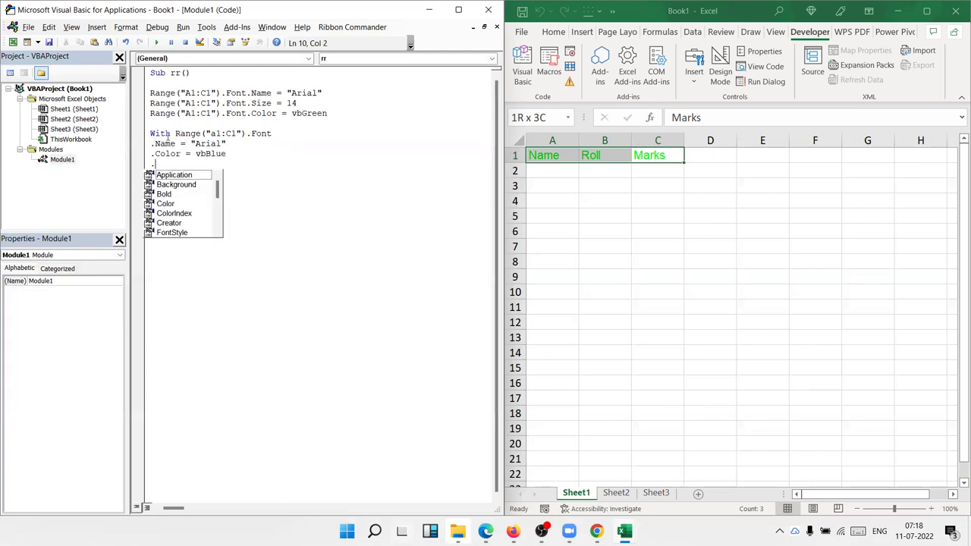
pyautogui.write('si')
pyautogui.press('Tab')
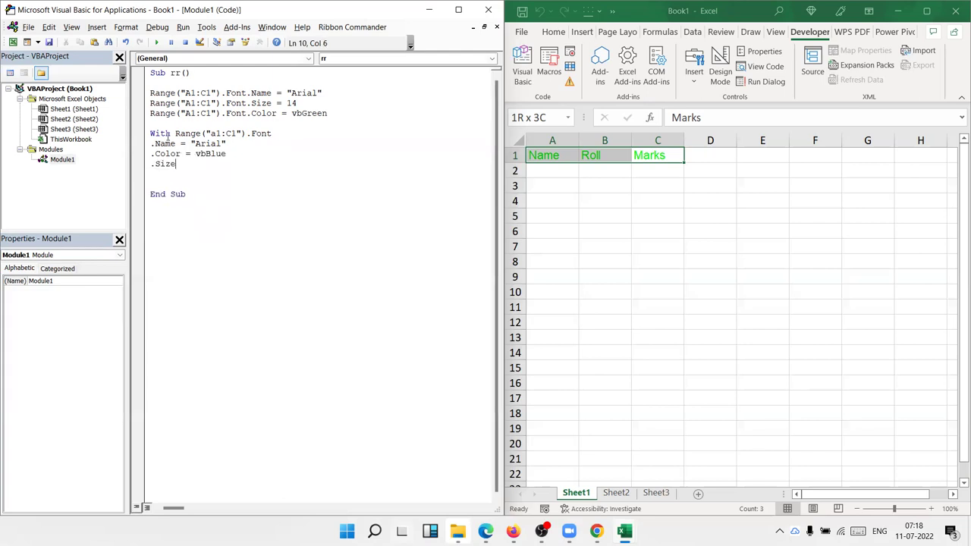
pyautogui.write('= 14')
pyautogui.press('Return')
# Set .Underline = True and .Bold = True
pyautogui.write('.')
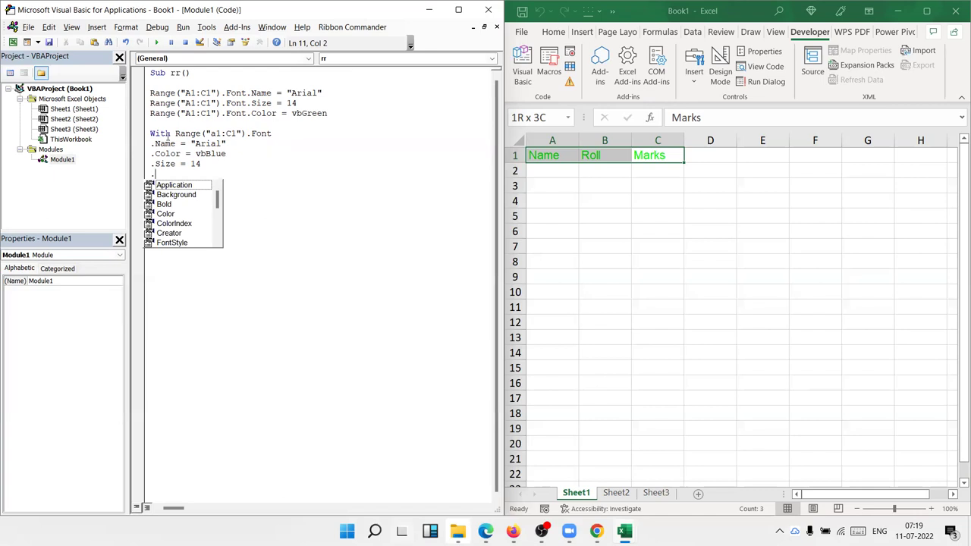
pyautogui.write('u')
pyautogui.press('Tab')
pyautogui.write('=tr')
pyautogui.write('ue')
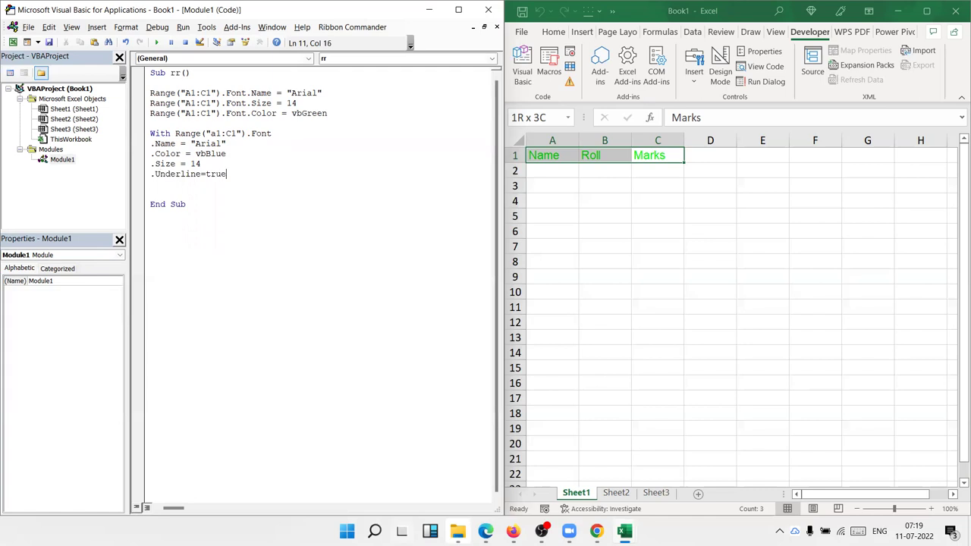
pyautogui.press('Return')
pyautogui.write('.')
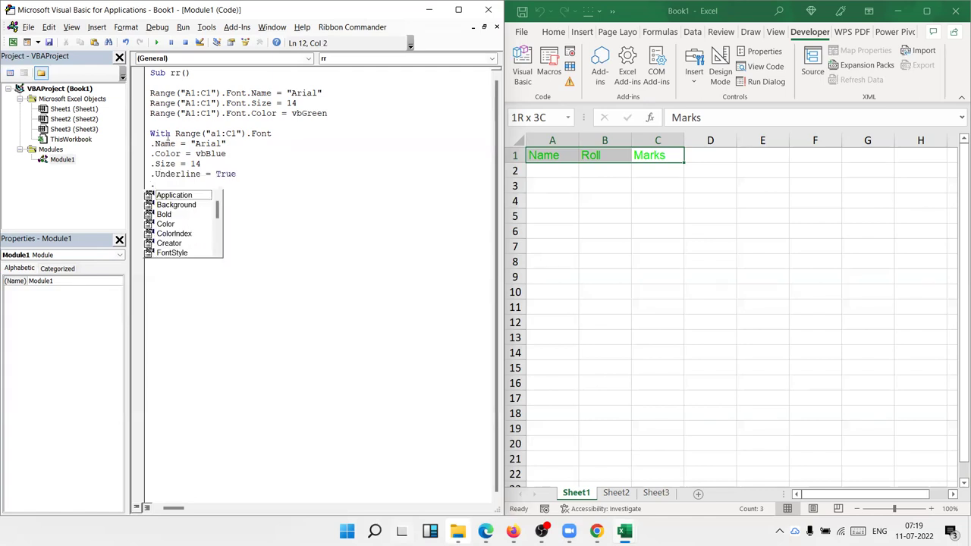
pyautogui.write('bol')
pyautogui.press('Tab')
pyautogui.write('=true')
pyautogui.press('Return')
# Set .Italic and .Strikethrough to True and close the block with End With
pyautogui.write('.i')
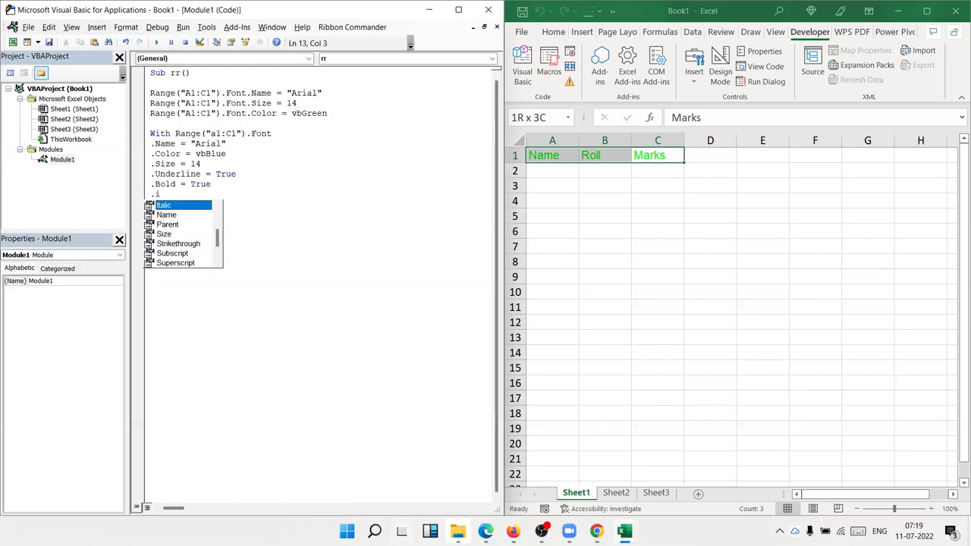
pyautogui.press('Tab')
pyautogui.write('=')
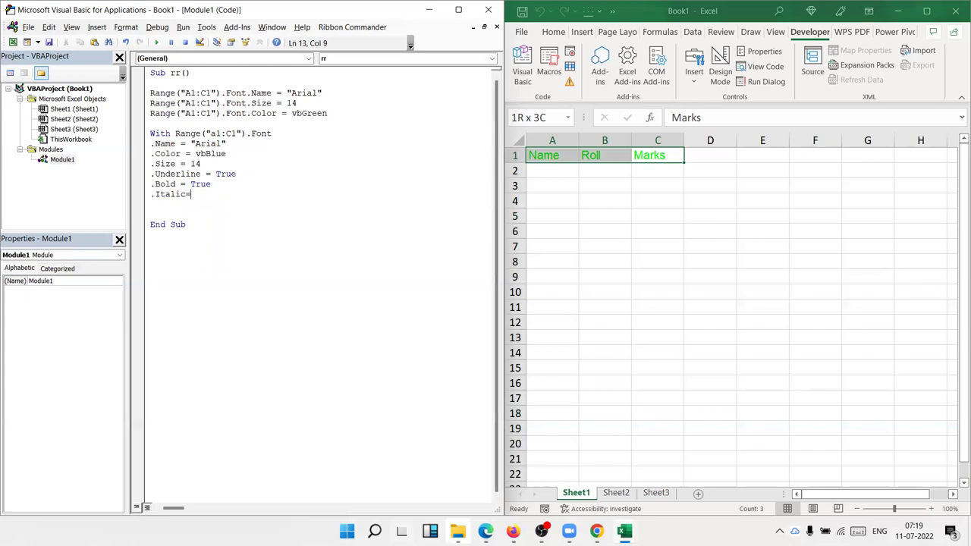
pyautogui.write('true')
pyautogui.press('Return')
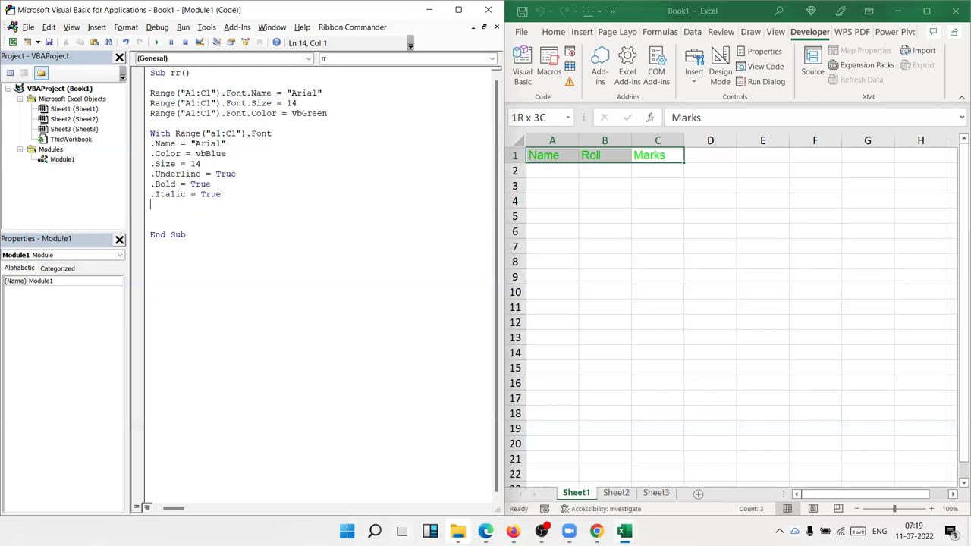
pyautogui.write('.str')
pyautogui.press('Tab')
pyautogui.write('=true')
pyautogui.press('Return')
pyautogui.press('Return')
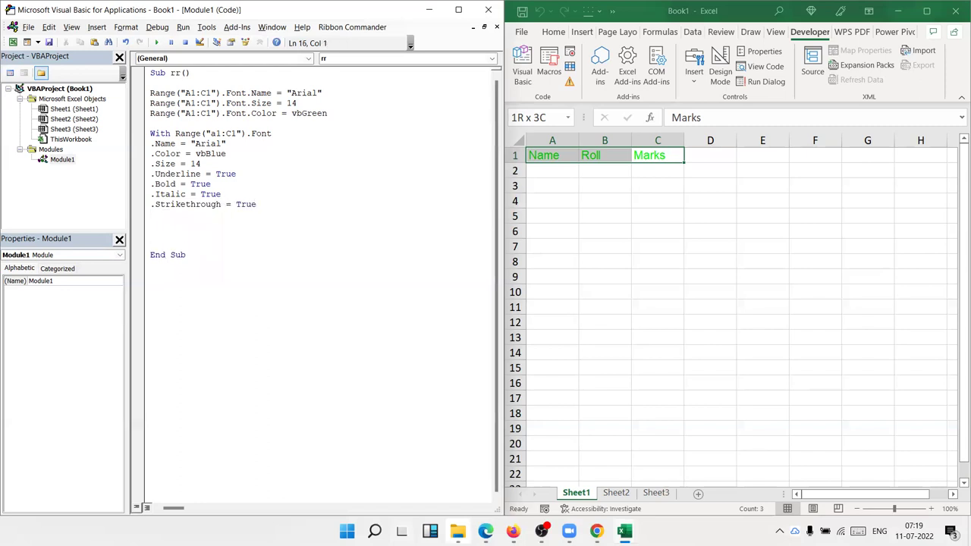
pyautogui.write('end with')
pyautogui.press('Return')
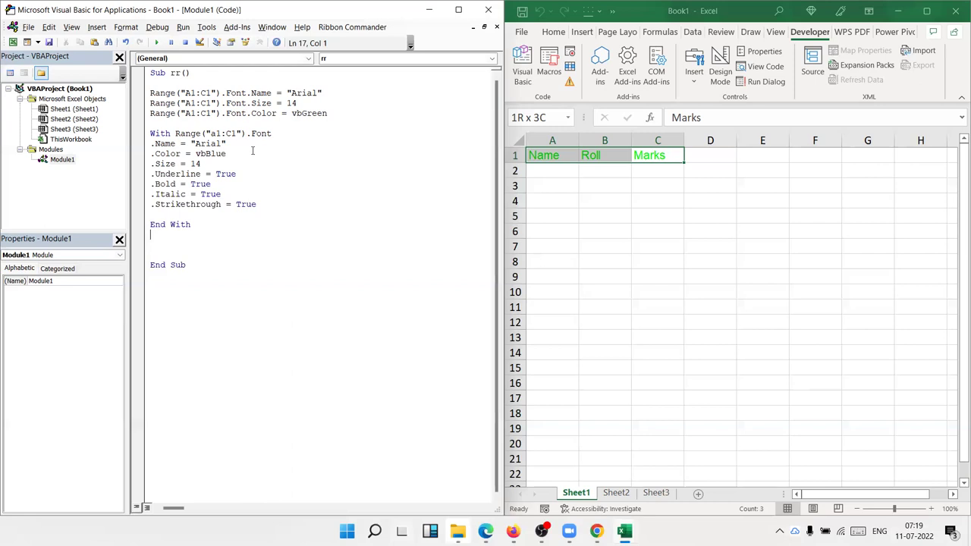
# Delete the blank line just before End With
pyautogui.click(156, 213)
pyautogui.press('Delete')
pyautogui.click(206, 237)
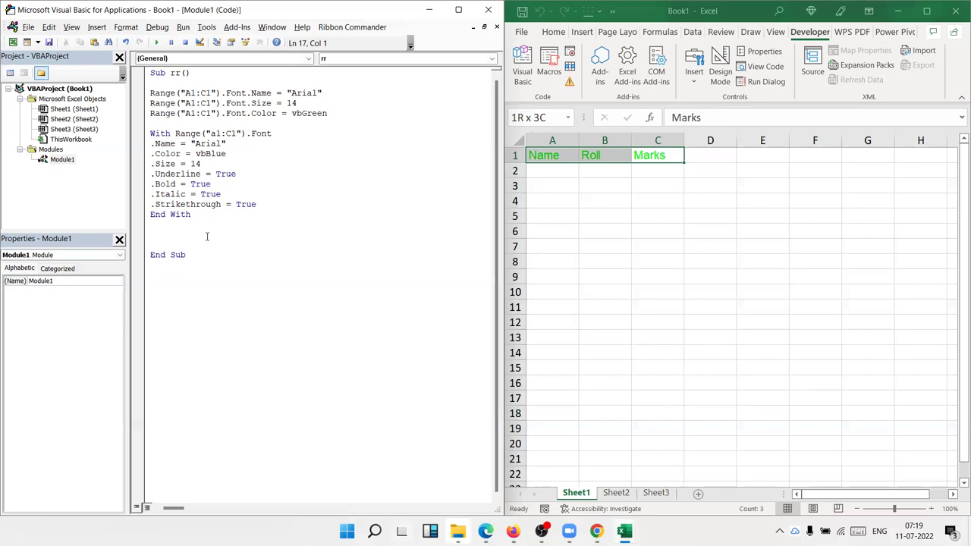
# Highlight the A1:C1 range reference and font property lines to explain the With block
pyautogui.doubleClick(173, 134)
pyautogui.moveTo(204, 142); pyautogui.dragTo(228, 144)
pyautogui.click(271, 182)
pyautogui.moveTo(285, 216); pyautogui.dragTo(273, 209)
pyautogui.click(286, 183)
pyautogui.moveTo(185, 134); pyautogui.dragTo(251, 133)
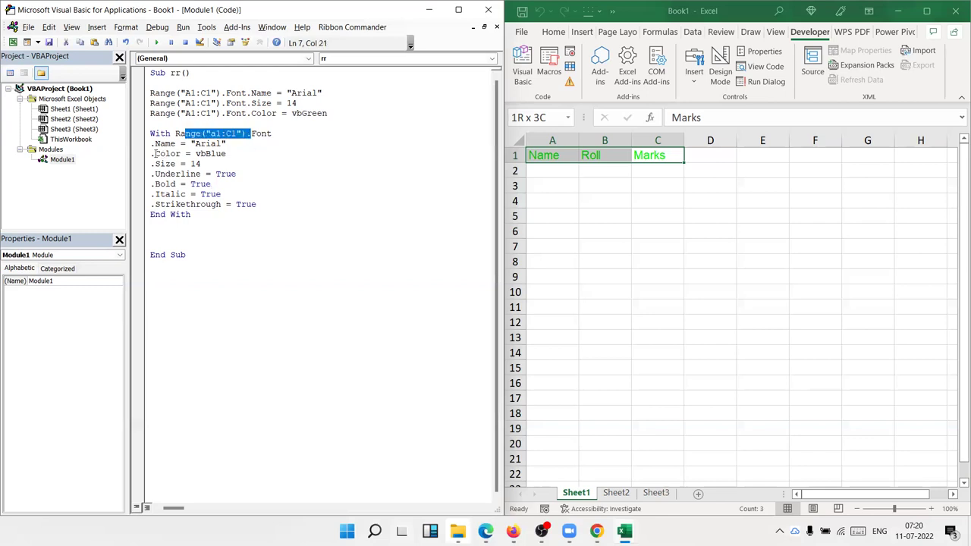
pyautogui.moveTo(151, 143)
pyautogui.mouseDown()
pyautogui.moveTo(151, 196)
pyautogui.moveTo(258, 204)
pyautogui.mouseUp()
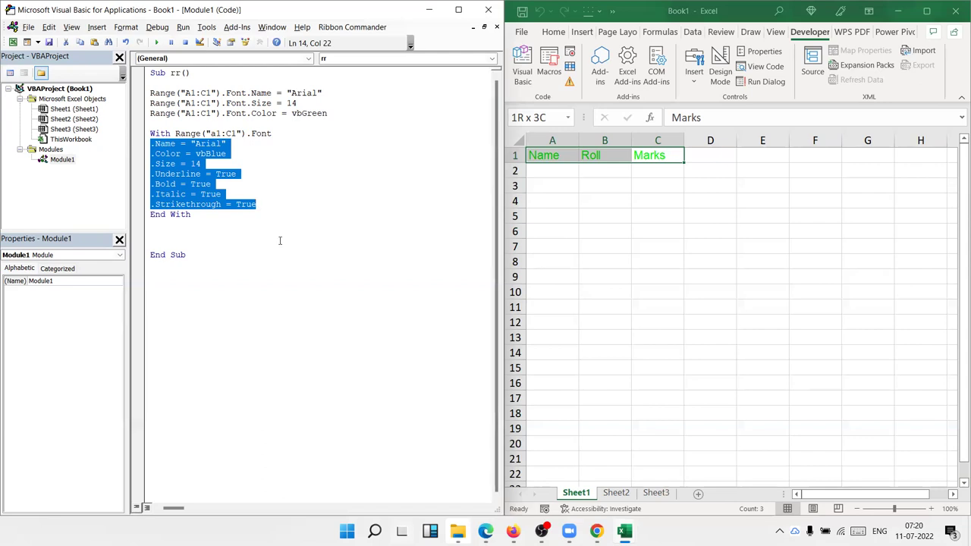
pyautogui.click(229, 235)
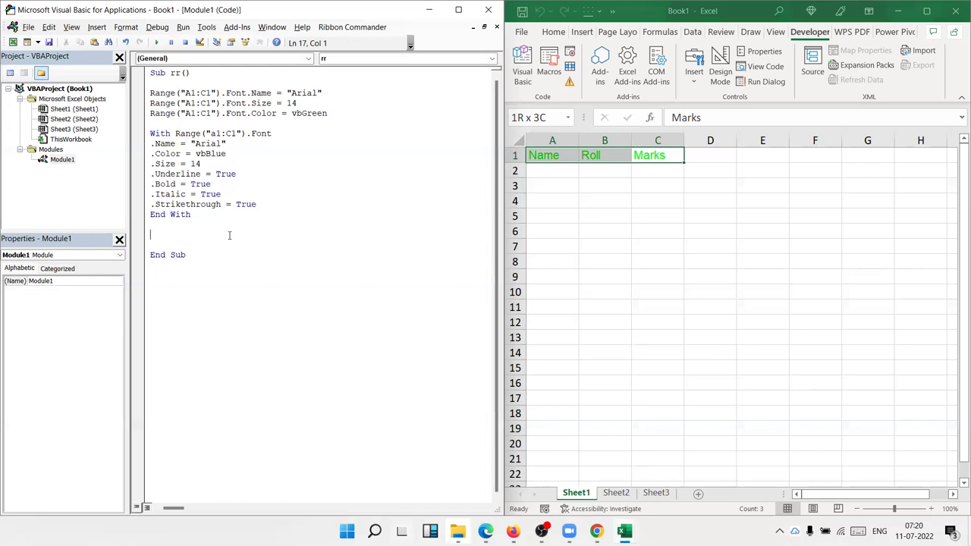
# Below End With, type range("A1:C1").Interior.Color=rgb( using IntelliSense
pyautogui.press('Return')
pyautogui.write('range')
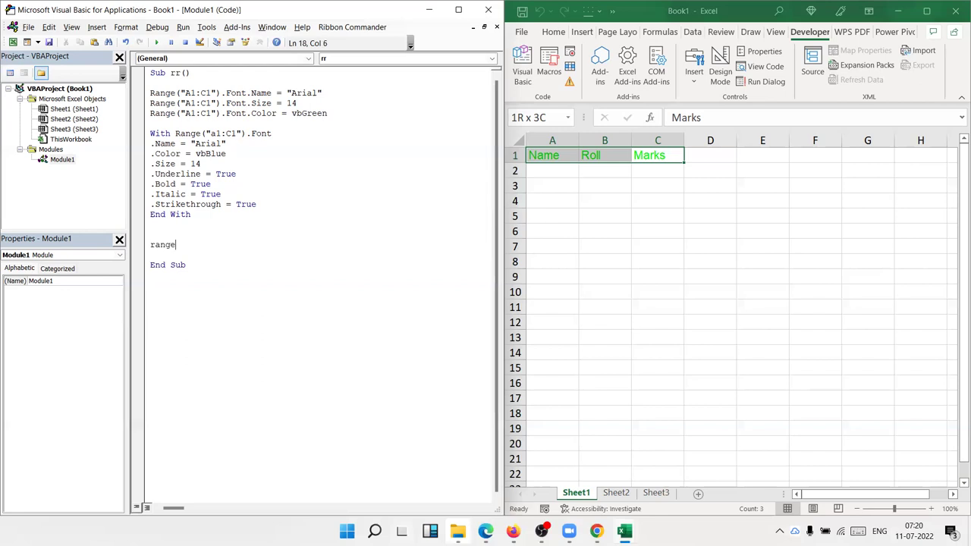
pyautogui.write('("A1:')
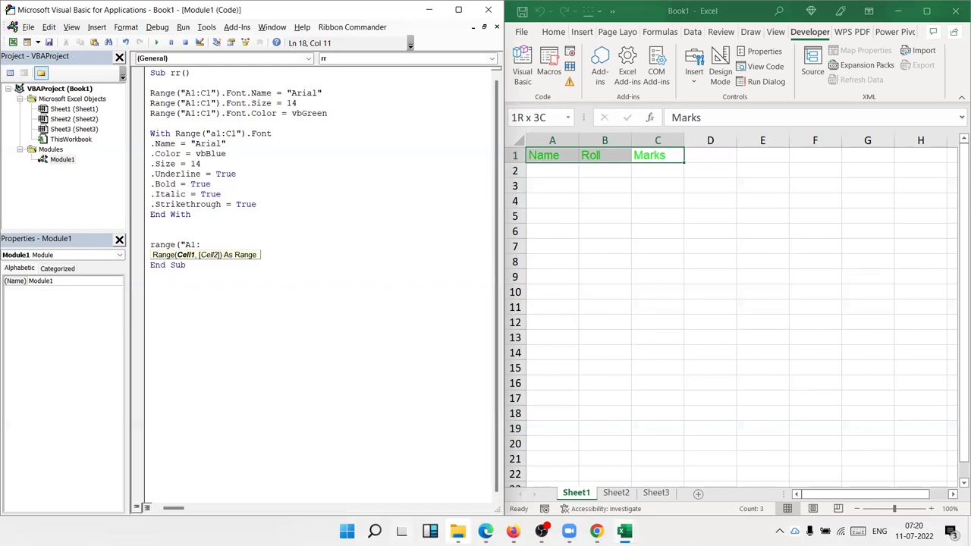
pyautogui.write('C1"')
pyautogui.write(').i')
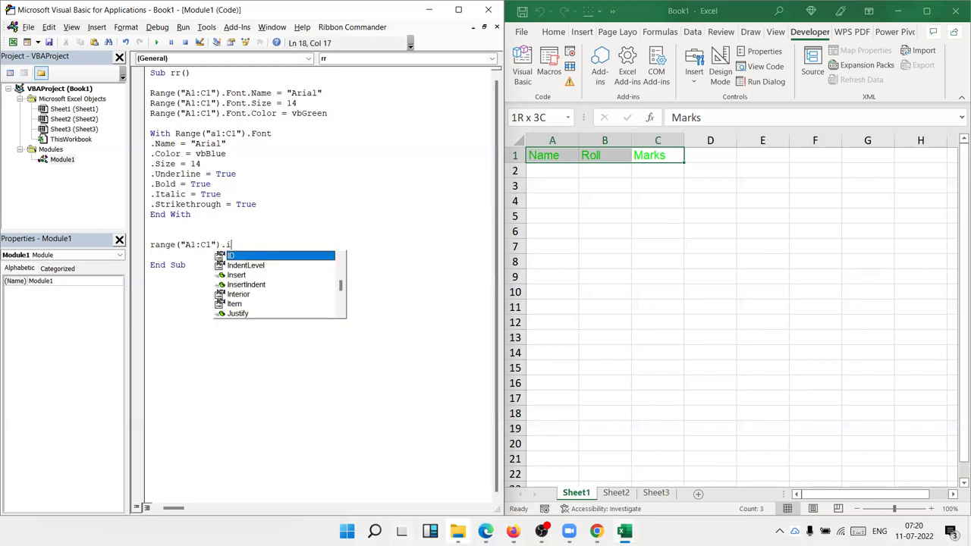
pyautogui.press('Down')
pyautogui.press('Down')
pyautogui.press('Down')
pyautogui.press('Down')
pyautogui.press('Tab')
pyautogui.write('.c')
pyautogui.press('Tab')
pyautogui.write('=')
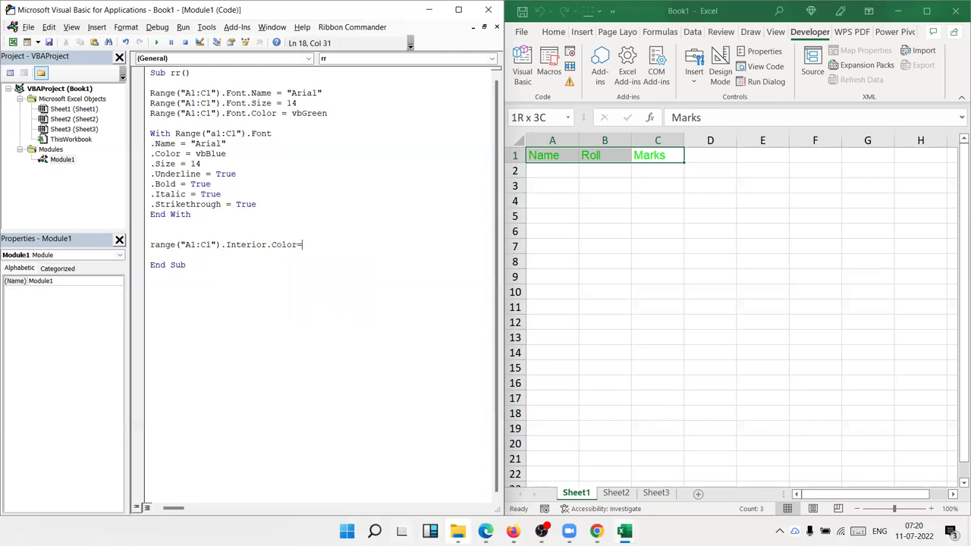
pyautogui.write('vb')
pyautogui.press('BackSpace')
pyautogui.press('BackSpace')
pyautogui.write('rgb(')
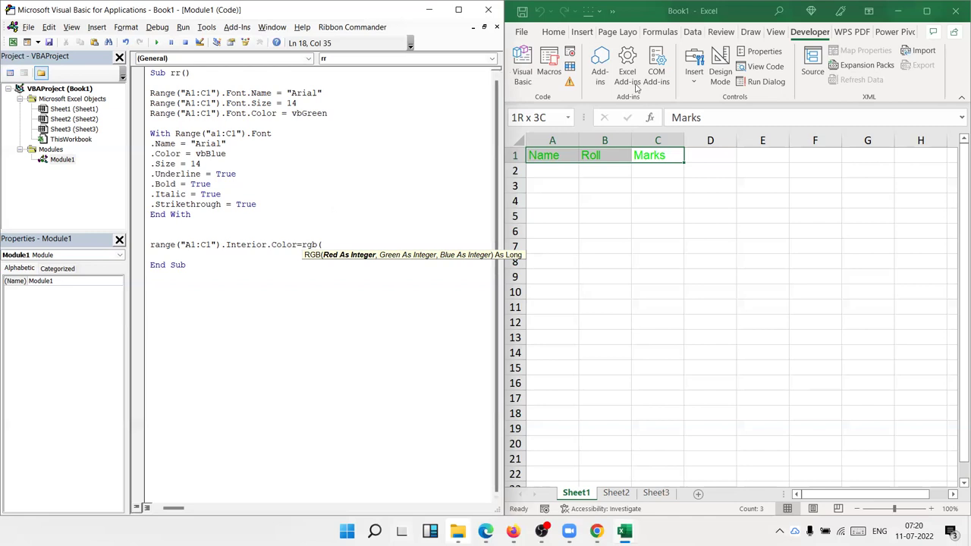
pyautogui.click(553, 32)
pyautogui.click(573, 80)
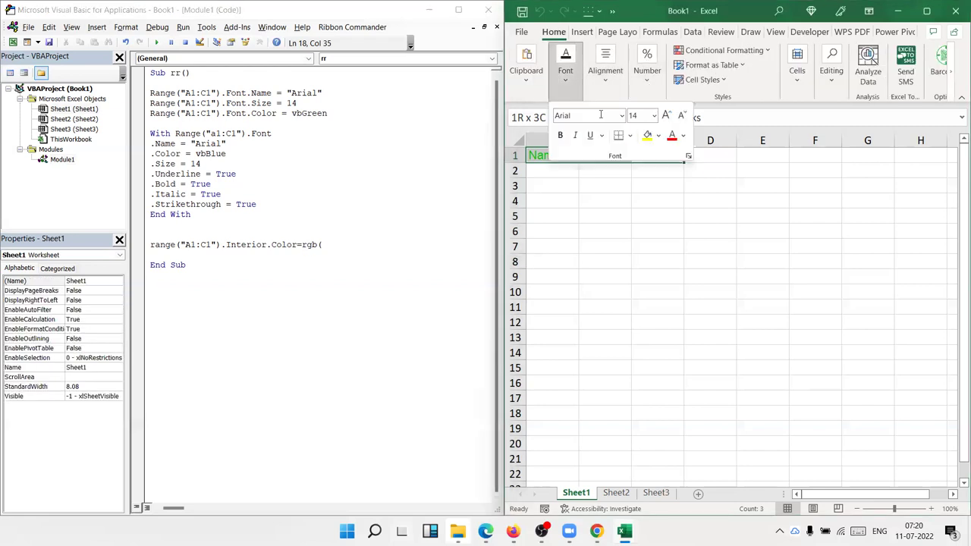
pyautogui.click(658, 136)
pyautogui.click(694, 295)
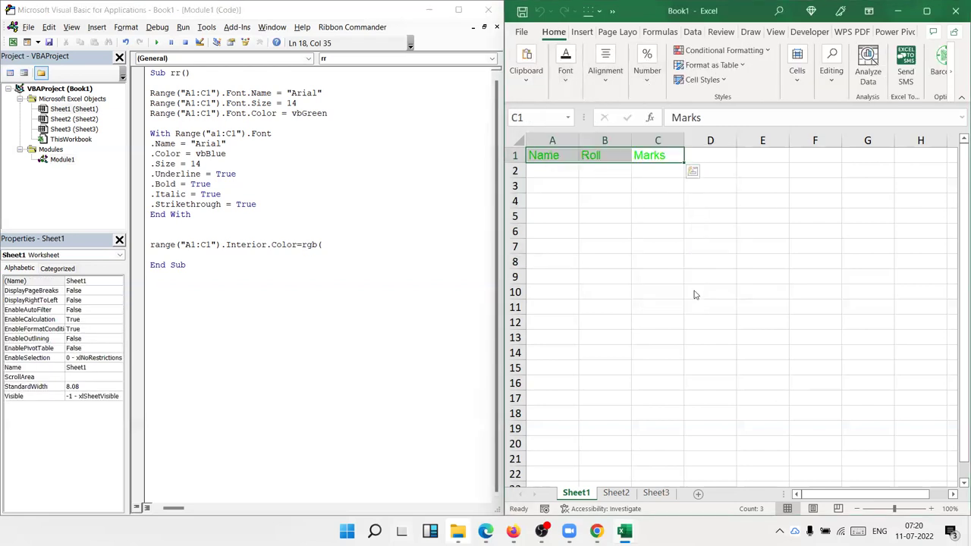
pyautogui.moveTo(830, 193); pyautogui.dragTo(656, 182)
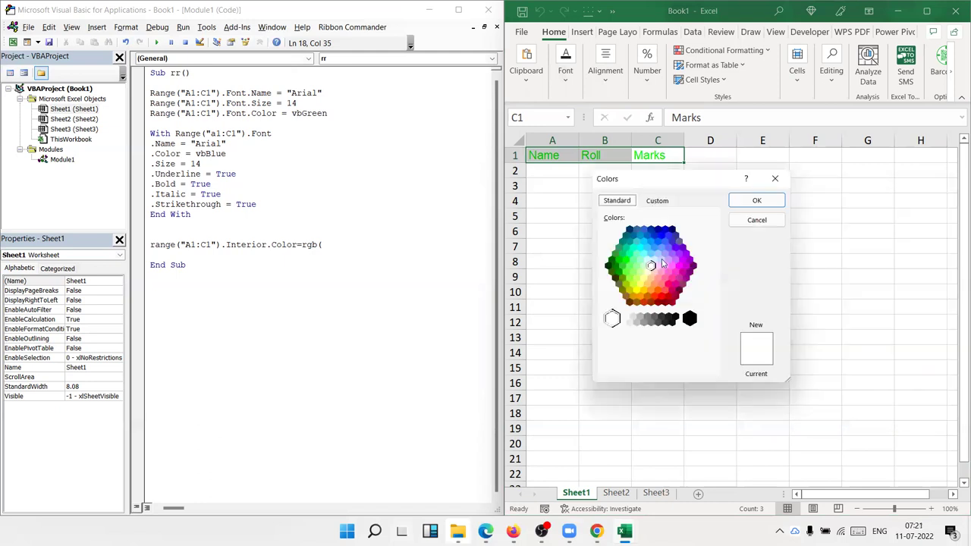
pyautogui.click(665, 253)
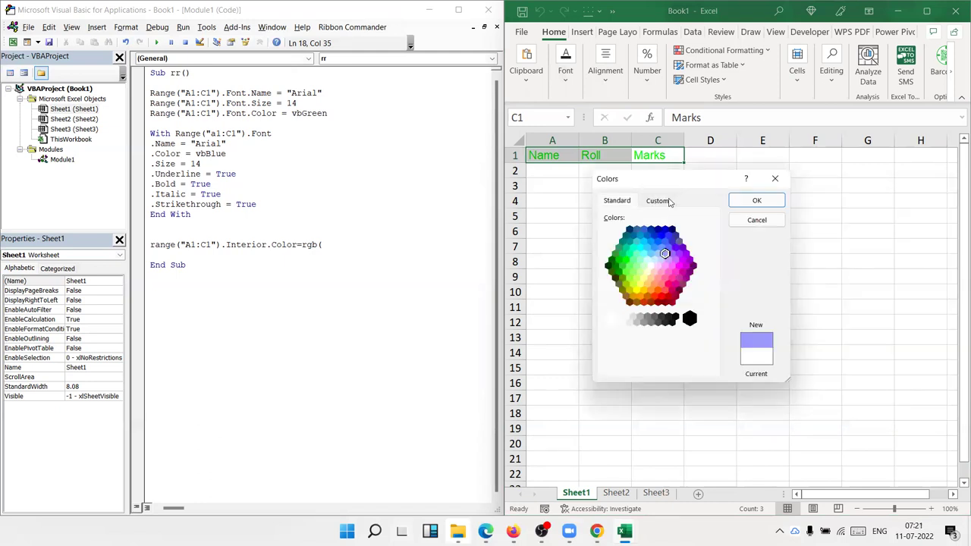
pyautogui.click(672, 202)
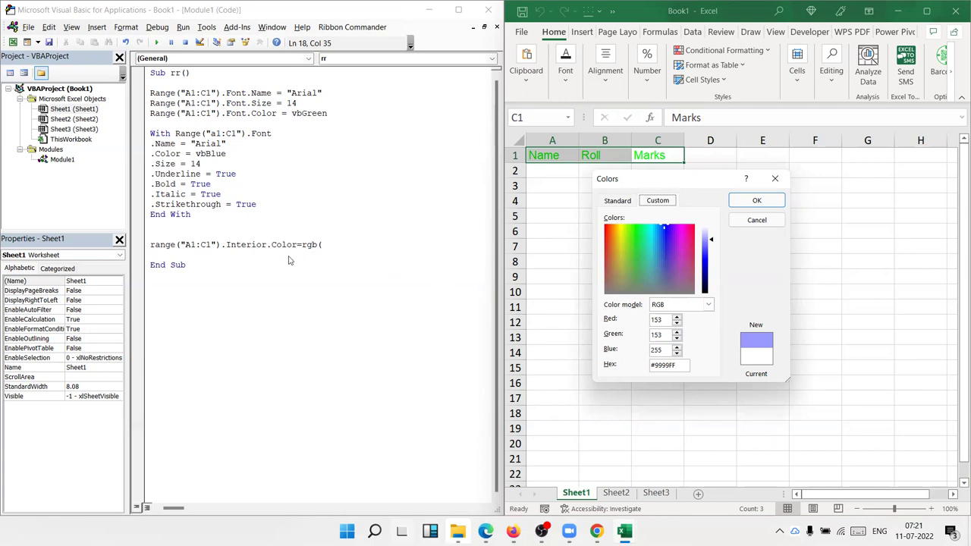
pyautogui.click(775, 179)
# Complete the fill line as rgb(153,153,255)
pyautogui.click(332, 244)
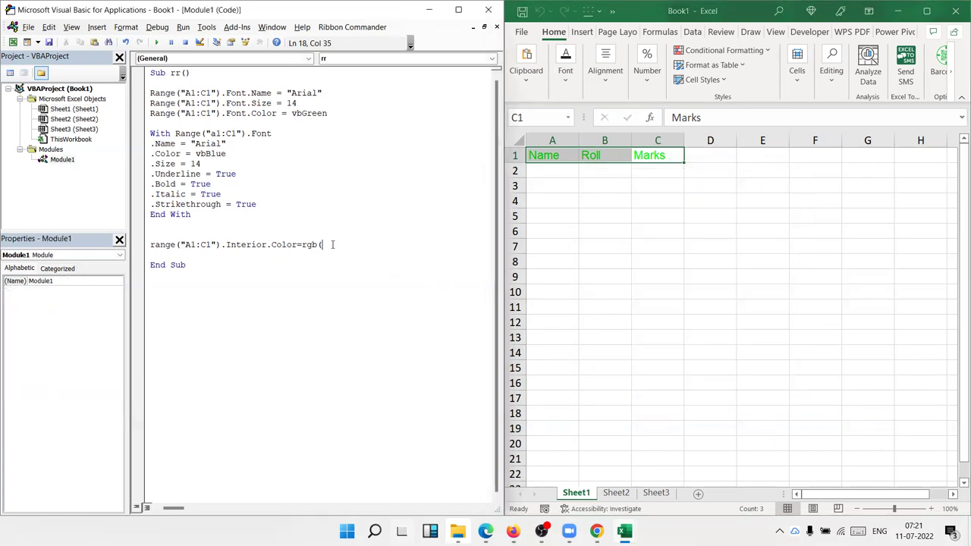
pyautogui.write('153,153,255)')
pyautogui.press('Return')
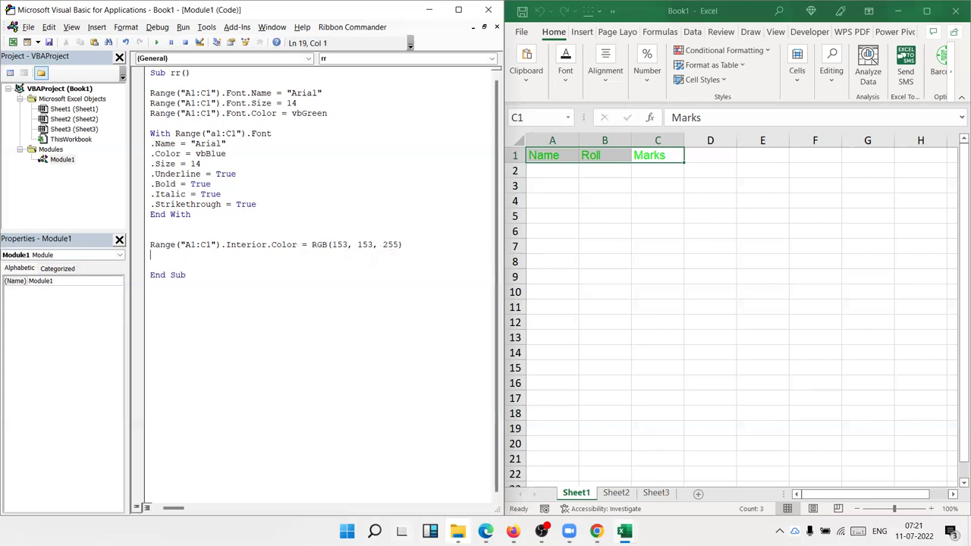
# Run the rr macro and view the formatted Name, Roll, Marks headers
pyautogui.click(217, 143)
pyautogui.click(156, 42)
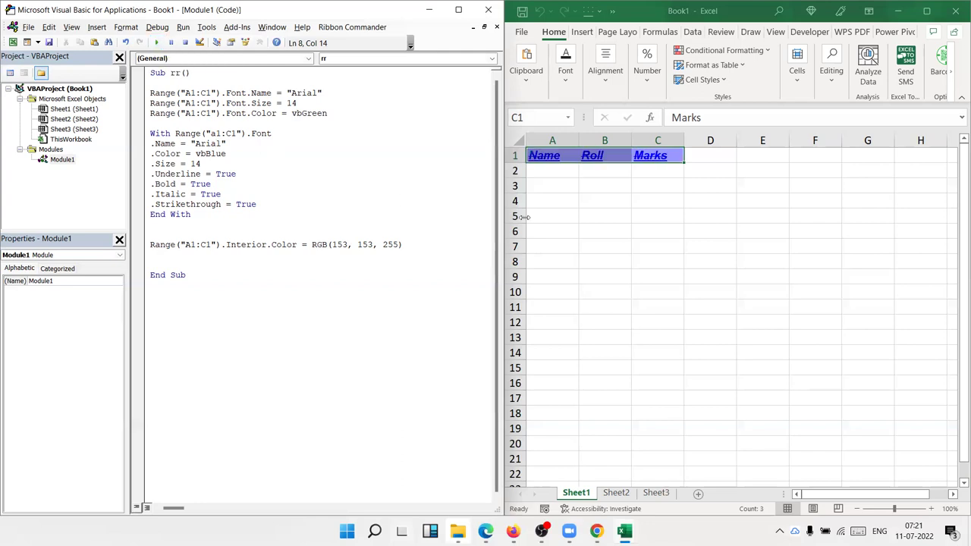
pyautogui.click(740, 246)
pyautogui.click(308, 255)
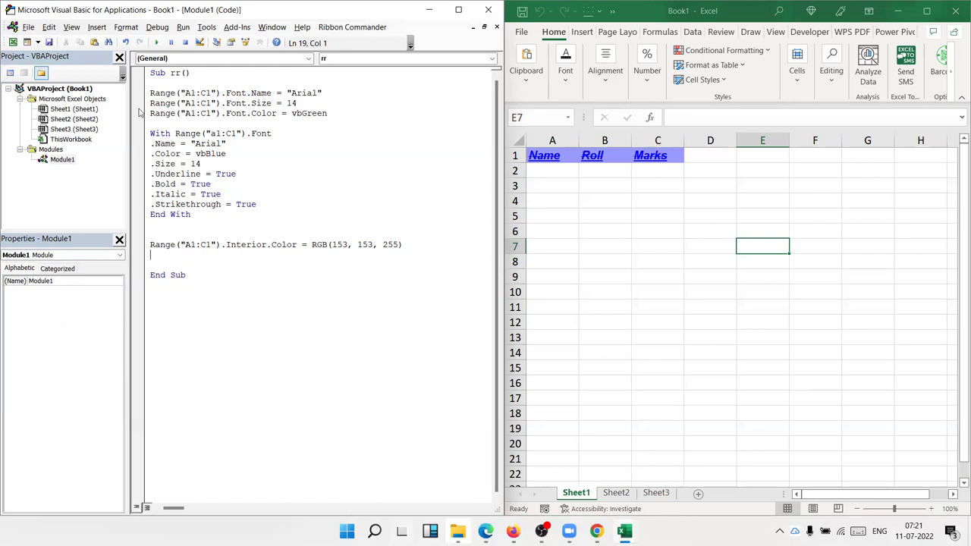
# Record a new macro that fills B7:E12 with green from Fill Color
pyautogui.click(546, 509)
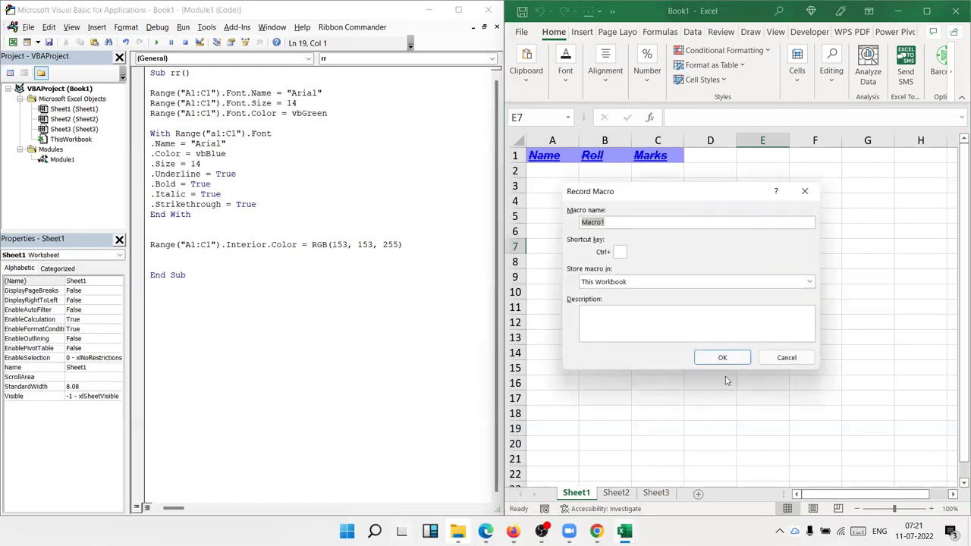
pyautogui.click(721, 354)
pyautogui.moveTo(626, 251); pyautogui.dragTo(763, 322)
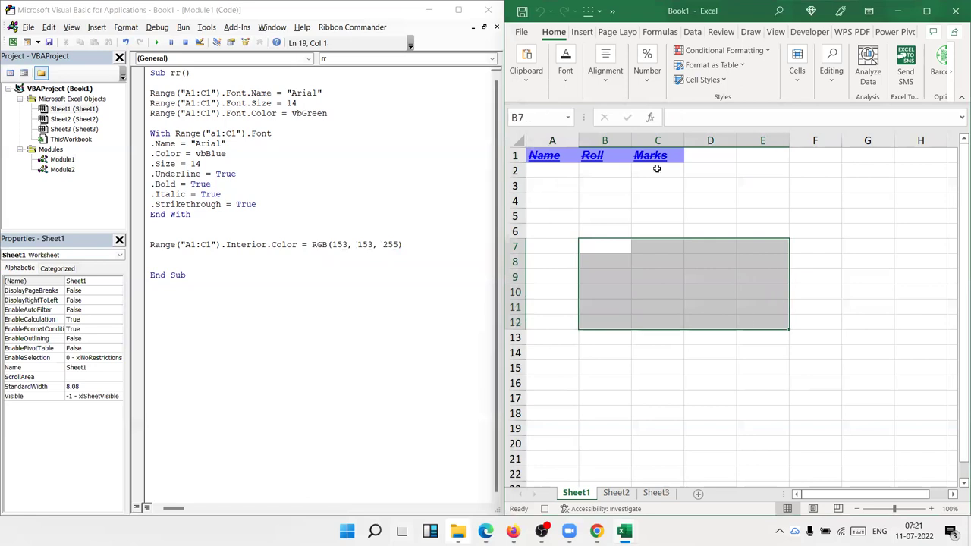
pyautogui.click(565, 71)
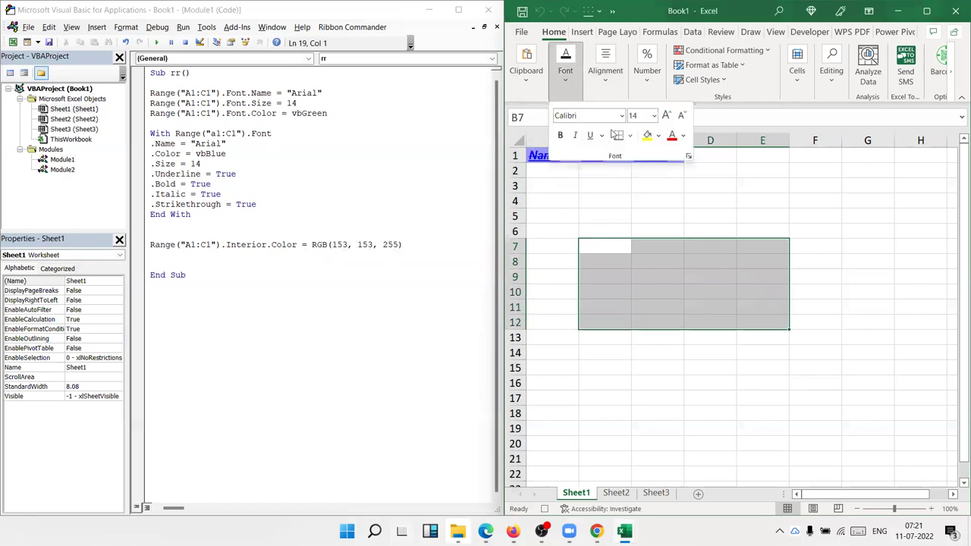
pyautogui.click(658, 136)
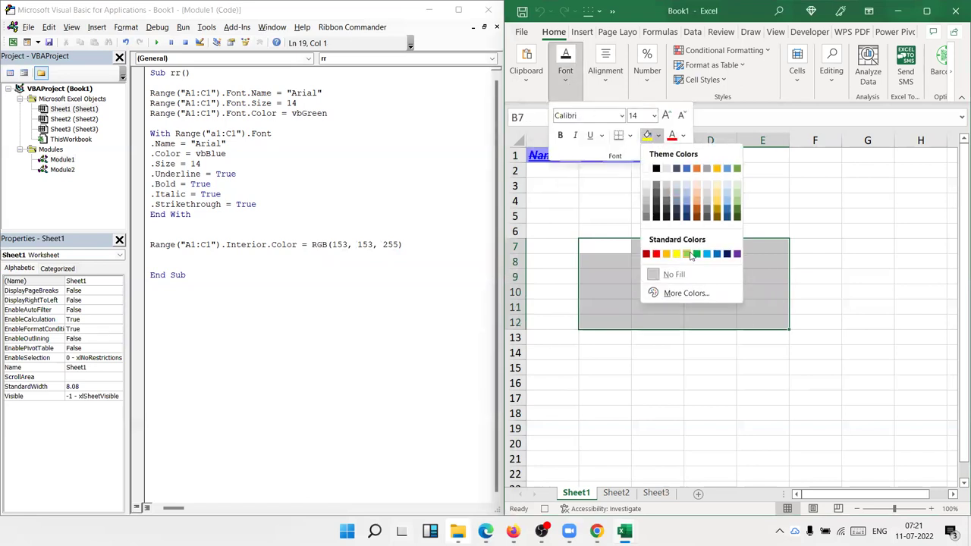
pyautogui.click(690, 255)
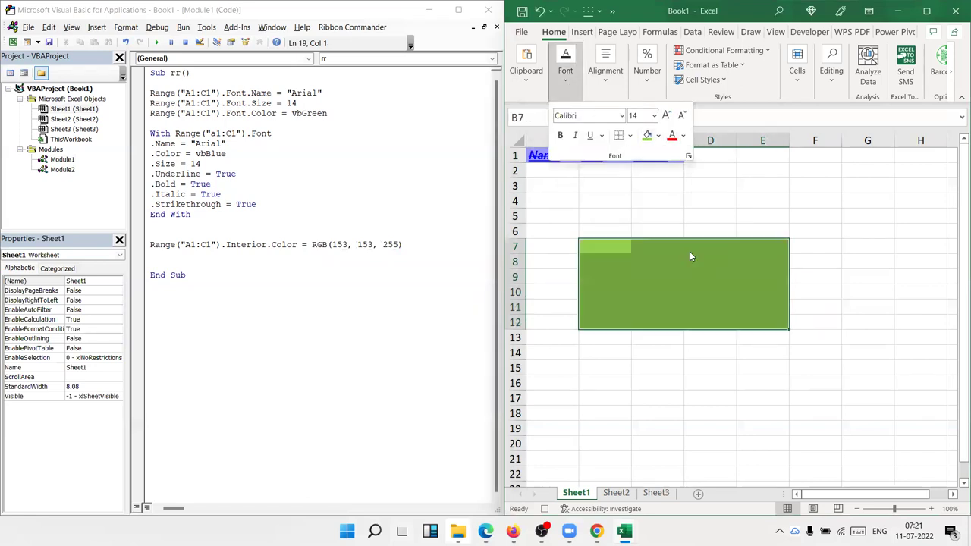
# Open Macro1 in Module2 and insert two blank lines after Range("B7:E12").Select
pyautogui.doubleClick(73, 172)
pyautogui.doubleClick(193, 143)
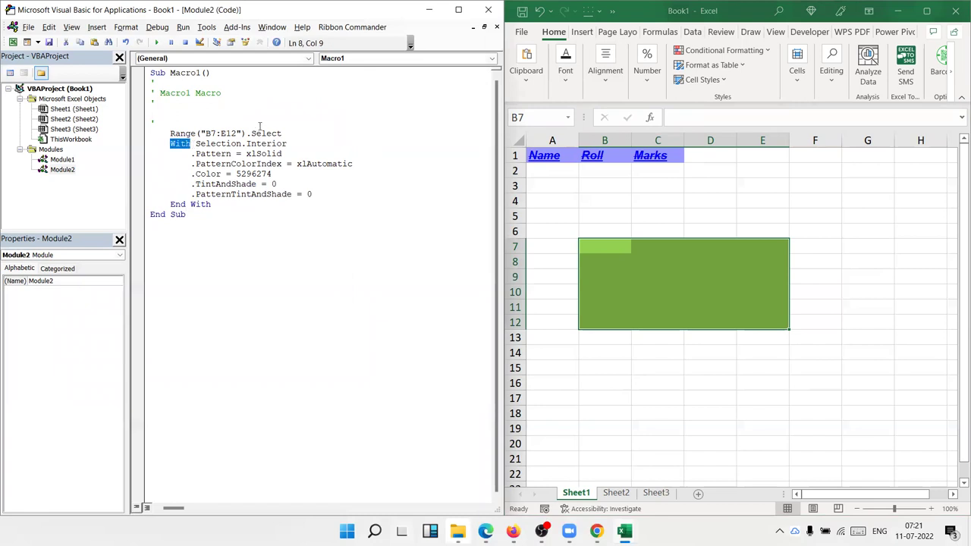
pyautogui.moveTo(287, 133); pyautogui.dragTo(166, 133)
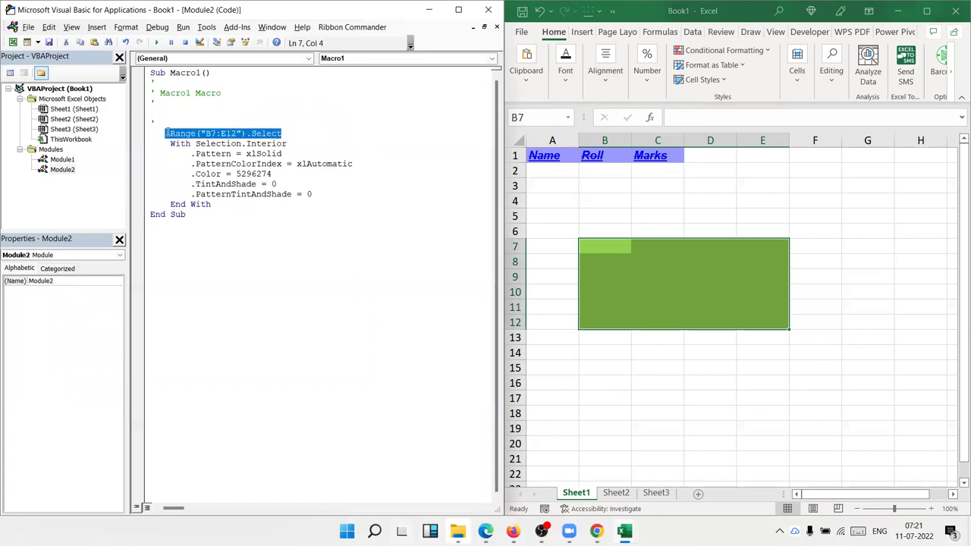
pyautogui.doubleClick(202, 144)
pyautogui.doubleClick(299, 133)
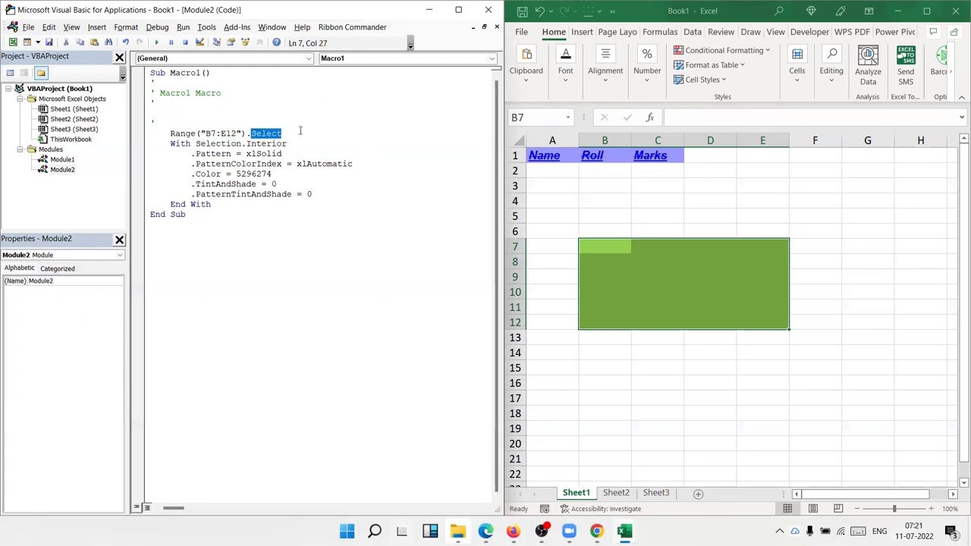
pyautogui.click(308, 132)
pyautogui.press('Return')
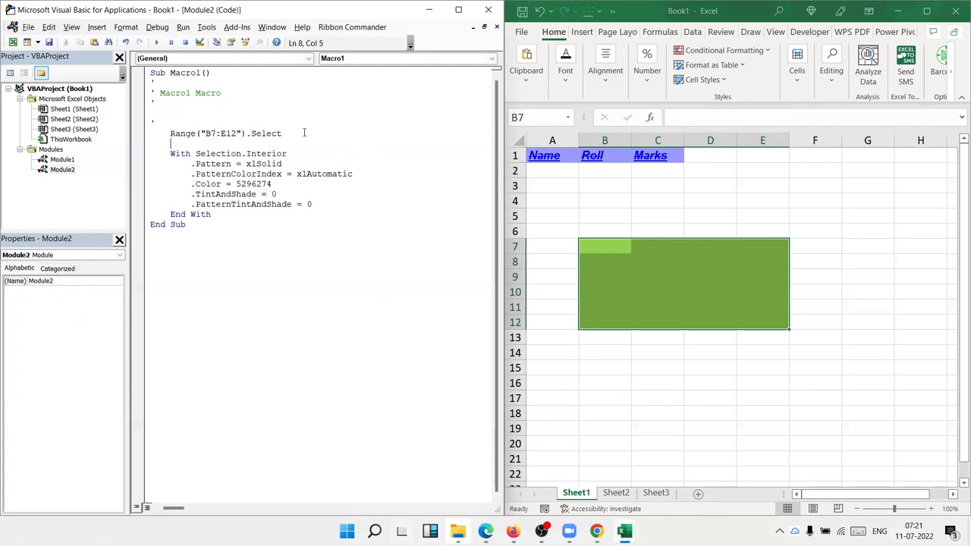
pyautogui.press('Return')
# Highlight Interior, xlSolid, xlAutomatic and the Color value 5296274 in the fill settings
pyautogui.click(276, 164)
pyautogui.doubleClick(275, 164)
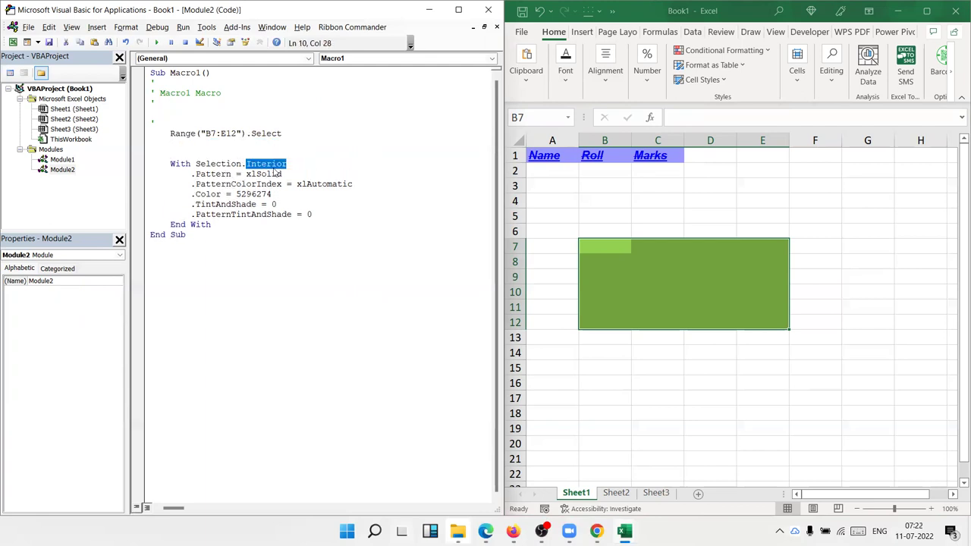
pyautogui.doubleClick(277, 174)
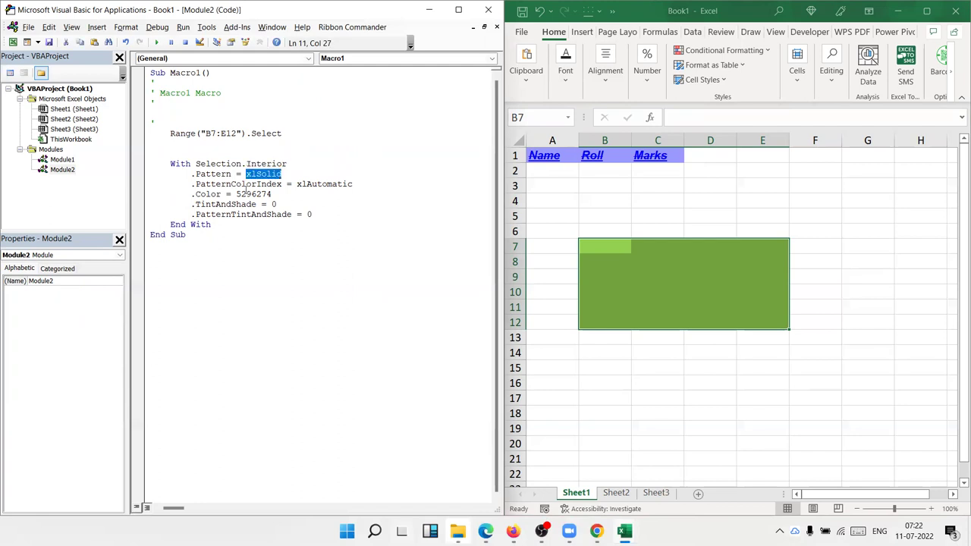
pyautogui.click(245, 194)
pyautogui.doubleClick(320, 184)
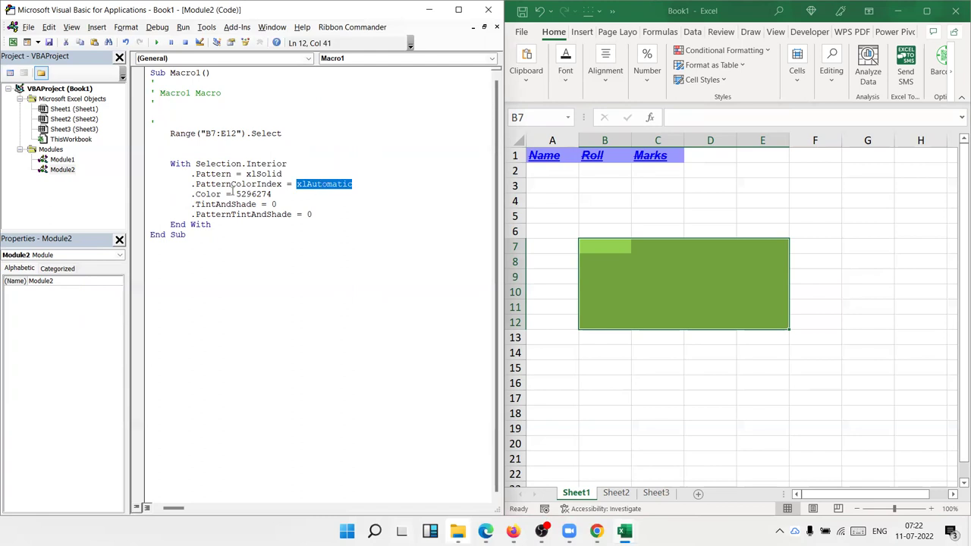
pyautogui.doubleClick(212, 194)
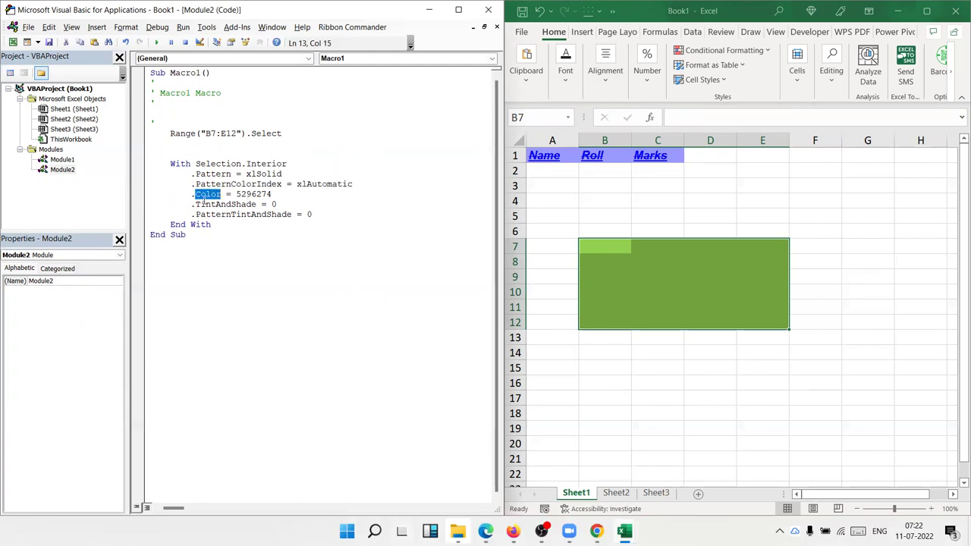
pyautogui.moveTo(234, 194); pyautogui.dragTo(274, 195)
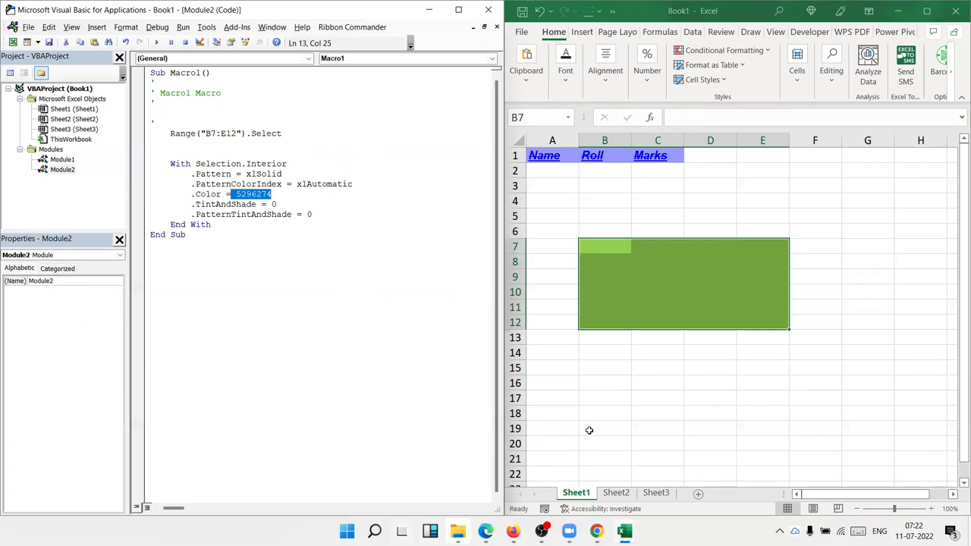
# Inspect B7:E12's green fill in Format Cells > Fill, browsing pattern colour and style without changes
pyautogui.rightClick(627, 261)
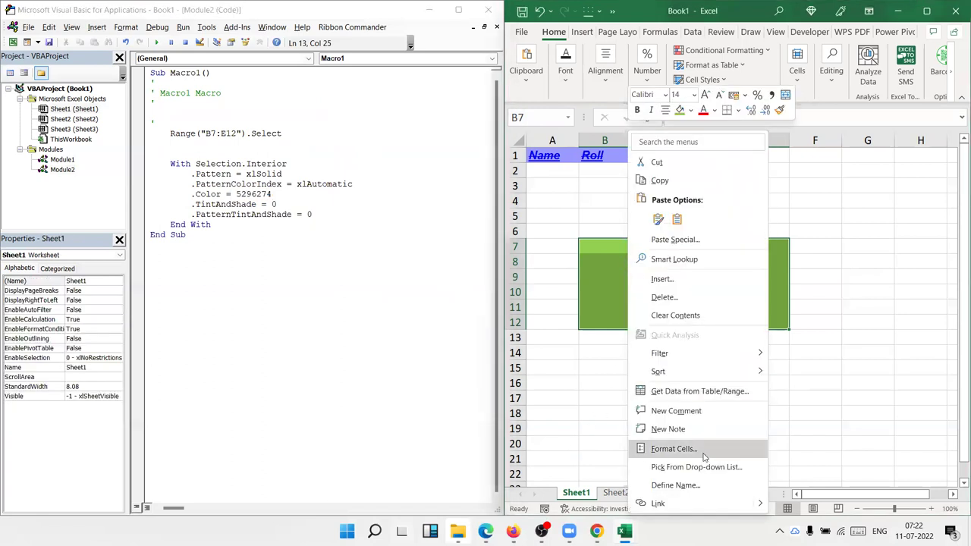
pyautogui.click(704, 451)
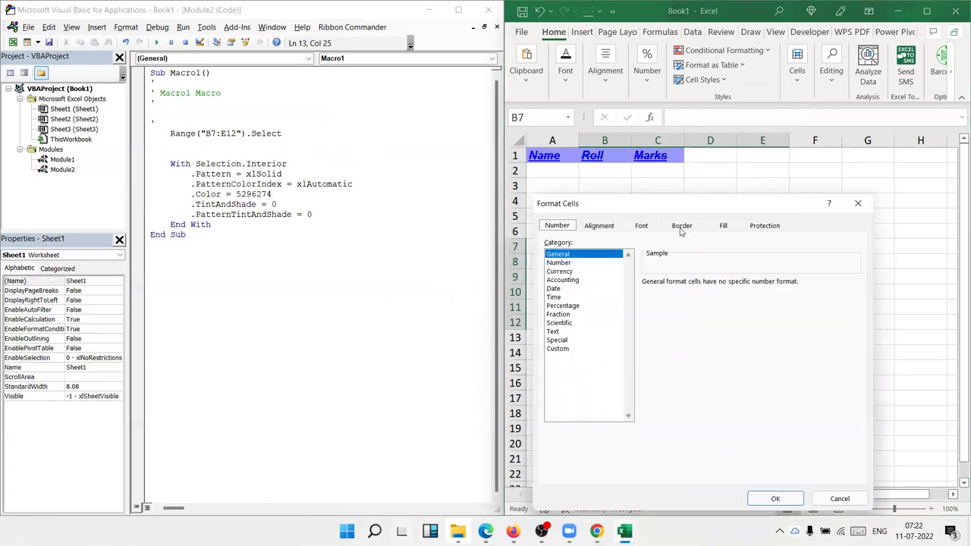
pyautogui.click(723, 227)
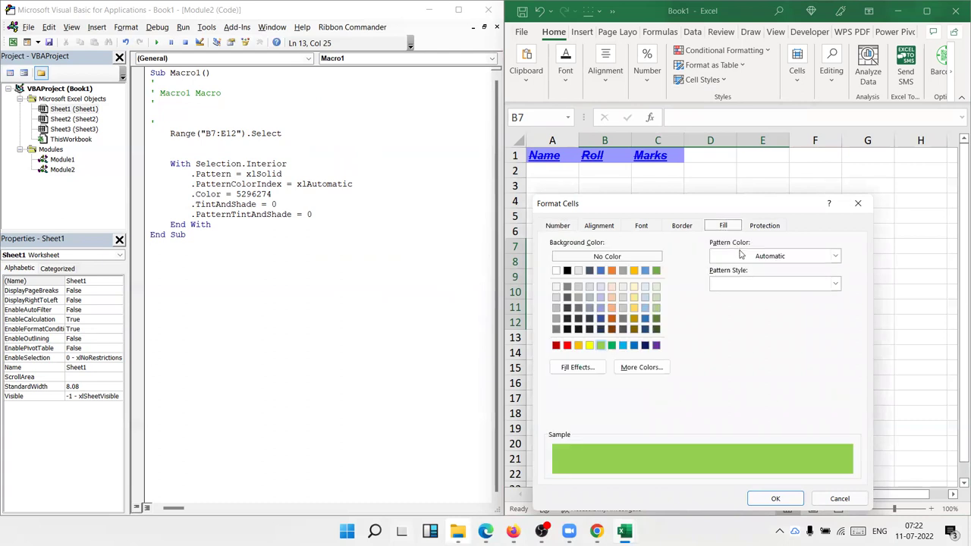
pyautogui.click(741, 255)
pyautogui.click(741, 255)
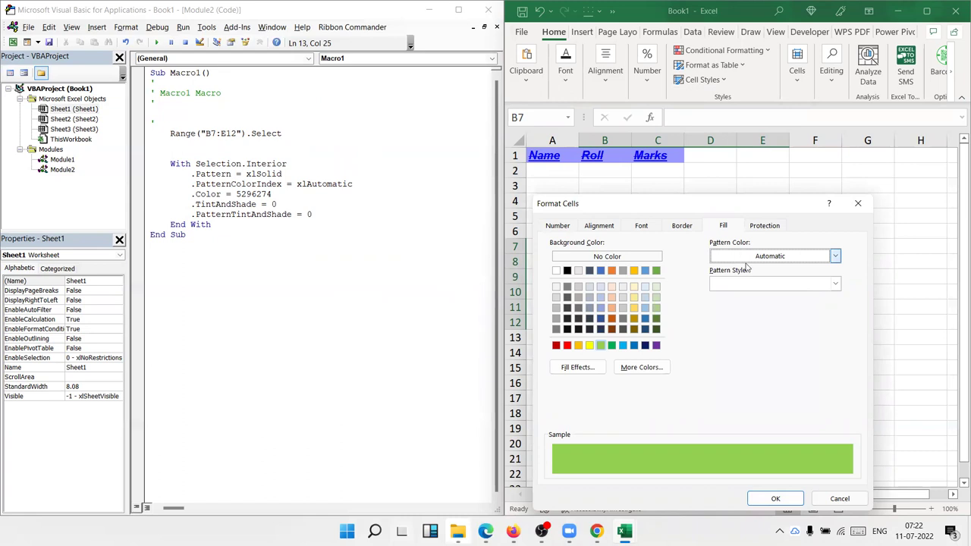
pyautogui.click(746, 285)
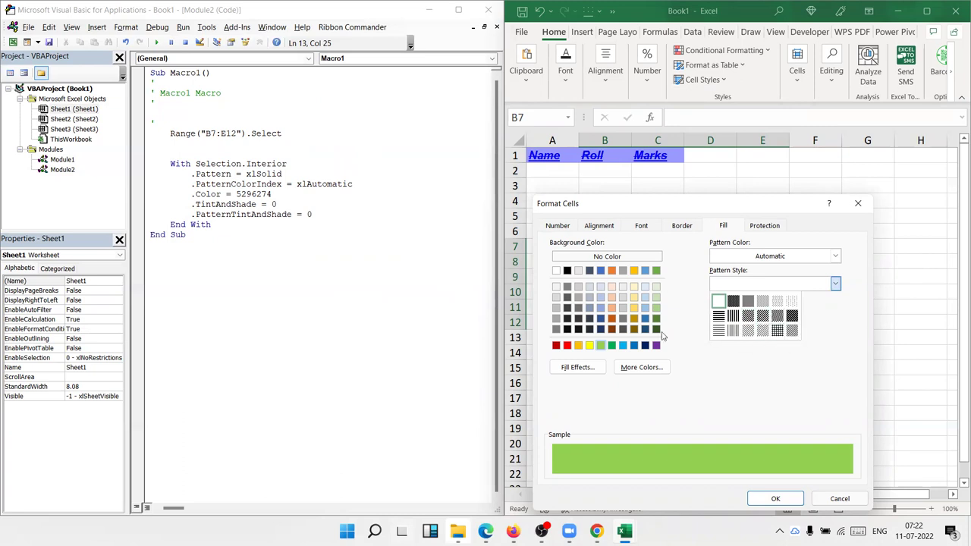
pyautogui.click(717, 408)
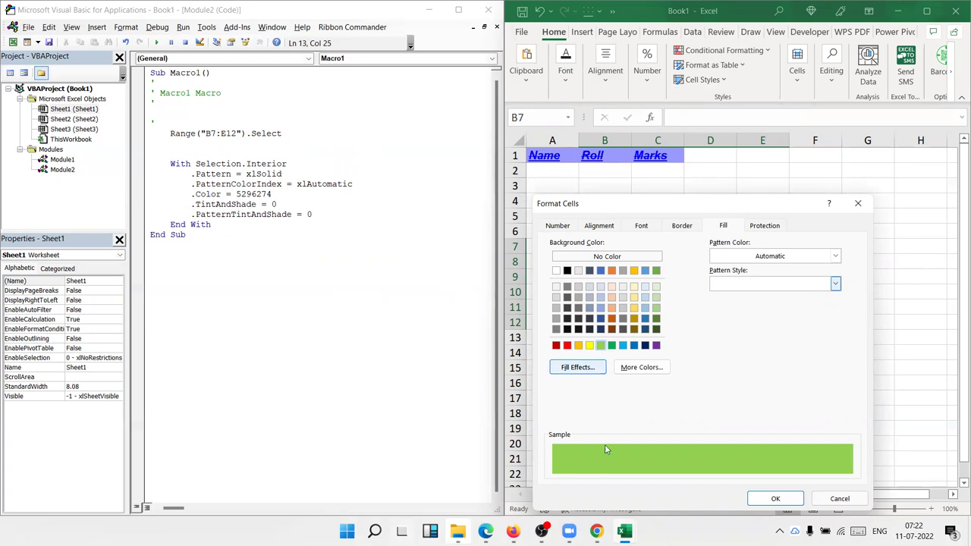
pyautogui.click(858, 203)
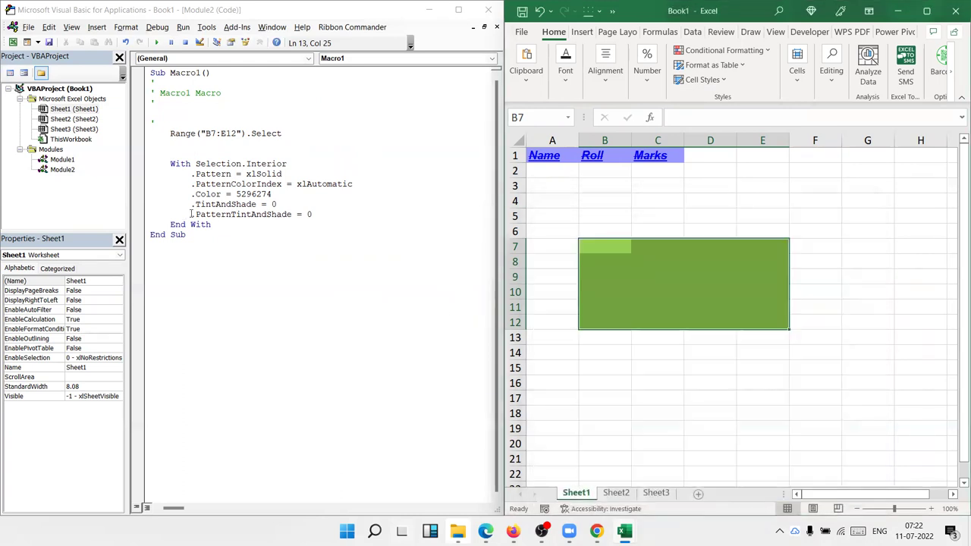
# Open Module1's rr macro and place the caret on the blank line before End Sub
pyautogui.doubleClick(62, 160)
pyautogui.click(404, 244)
pyautogui.moveTo(403, 244); pyautogui.dragTo(150, 244)
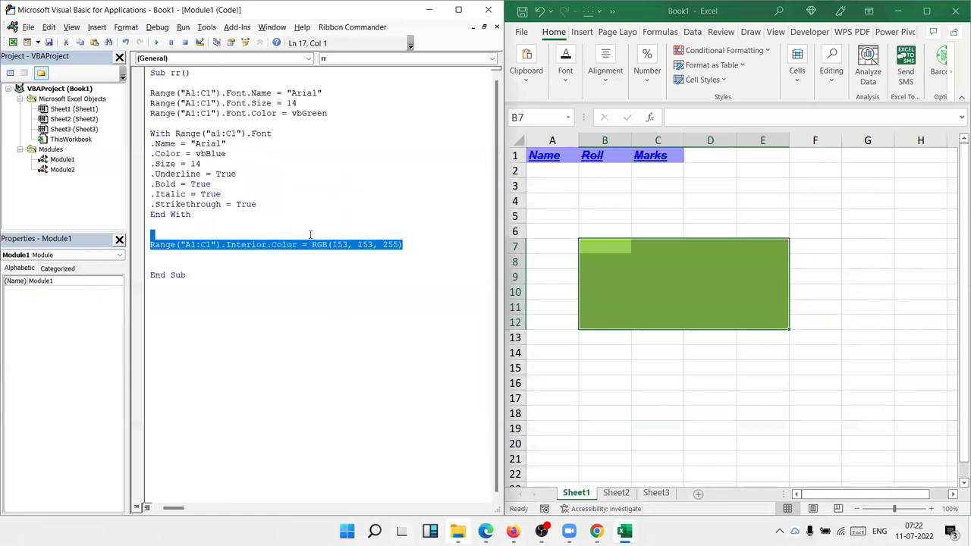
pyautogui.click(175, 245)
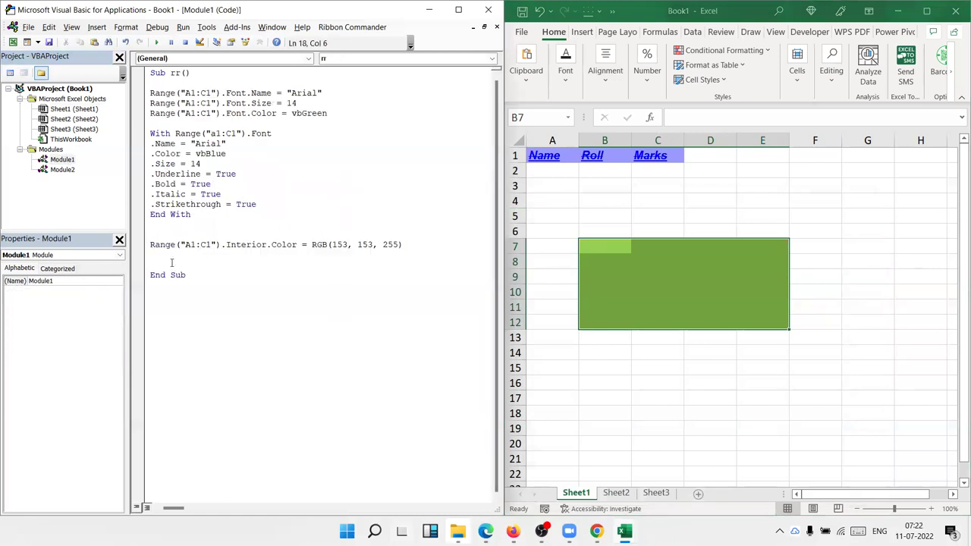
pyautogui.click(171, 263)
# Add Range("A1:C1").Interior.ColorIndex = 6 above End Sub, correcting the value from 56 to 6
pyautogui.press('Return')
pyautogui.press('Up')
pyautogui.write('range("A1:C1"')
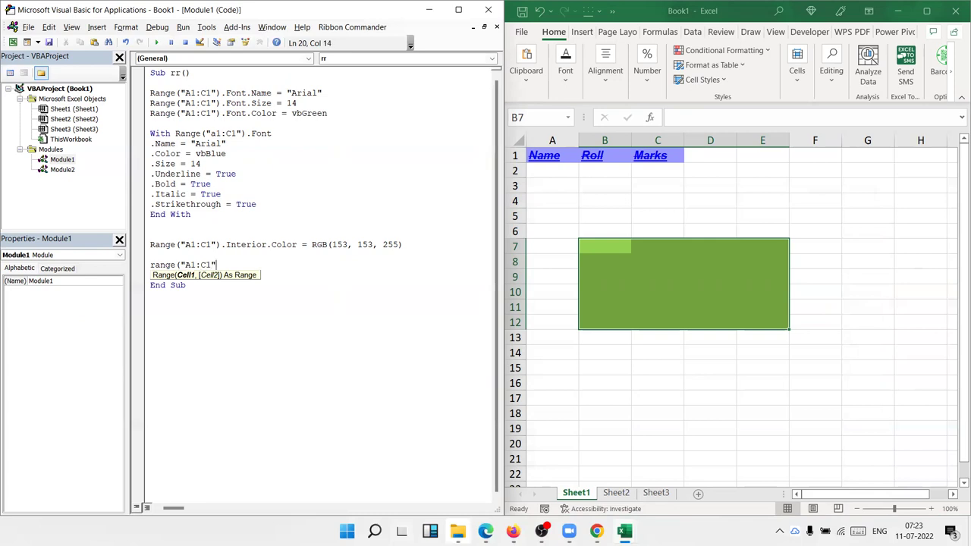
pyautogui.write(').int')
pyautogui.press('Tab')
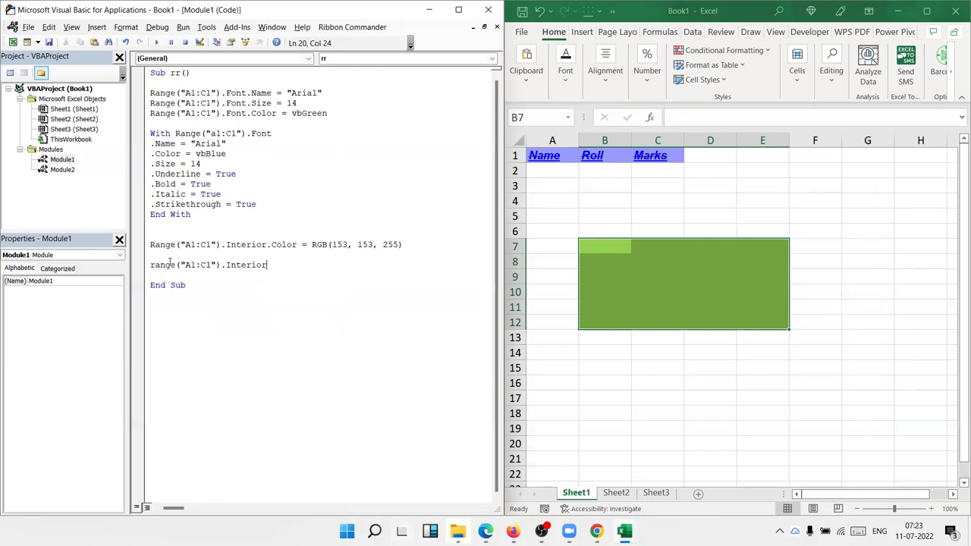
pyautogui.write('.co')
pyautogui.press('Down')
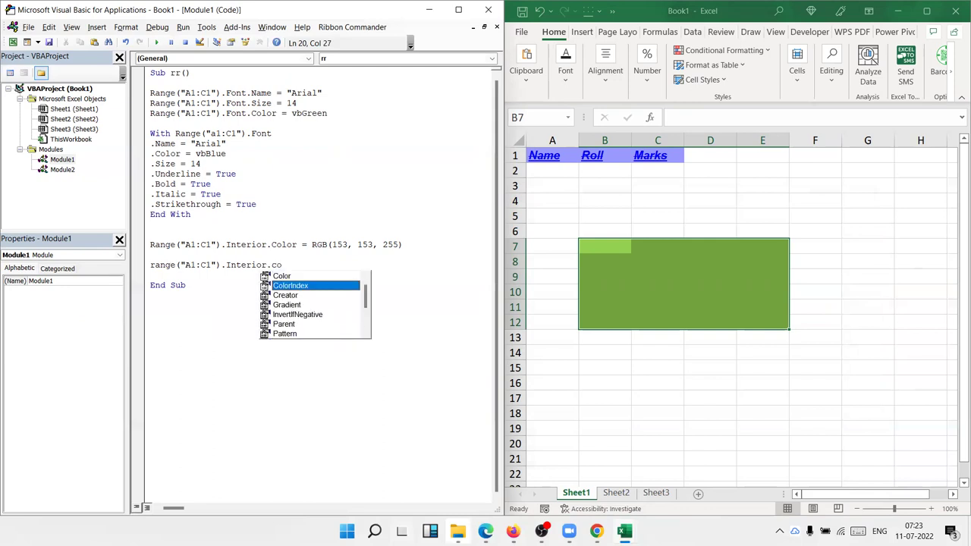
pyautogui.press('Tab')
pyautogui.write('=')
pyautogui.write('56')
pyautogui.press('Return')
pyautogui.press('BackSpace')
pyautogui.press('BackSpace')
pyautogui.press('BackSpace')
pyautogui.write('6')
pyautogui.press('Return')
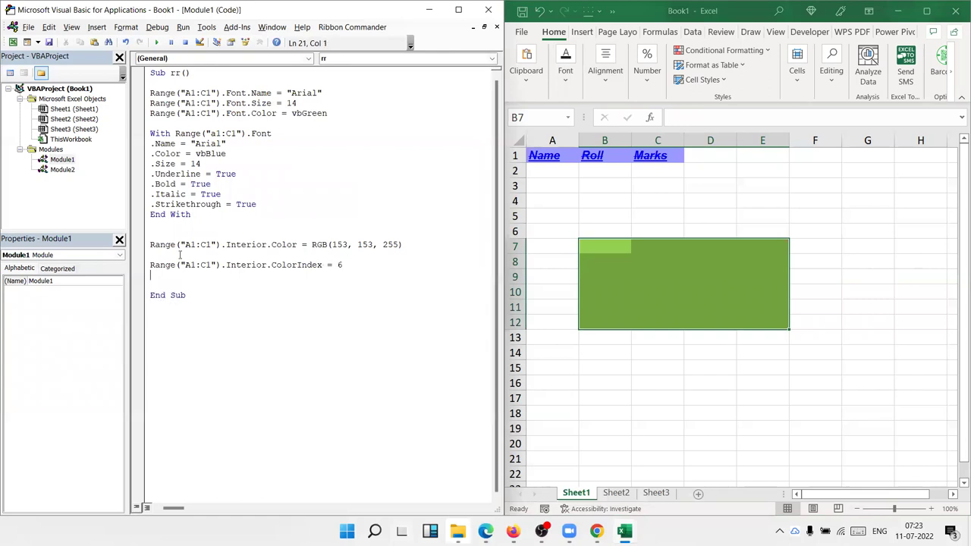
# Open the online VBA help and search Microsoft Docs for 'colorindex' using the Excel suggestion
pyautogui.click(277, 44)
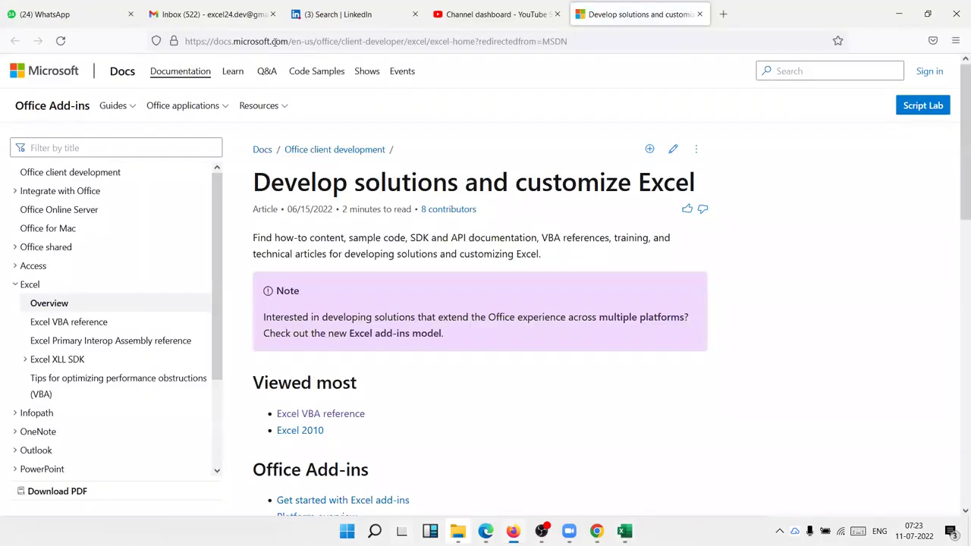
pyautogui.click(792, 73)
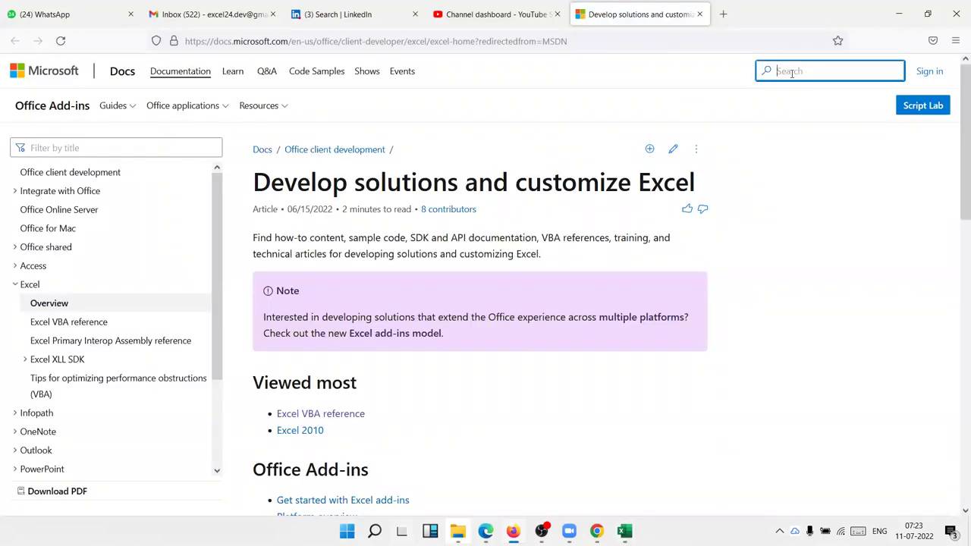
pyautogui.write('colco')
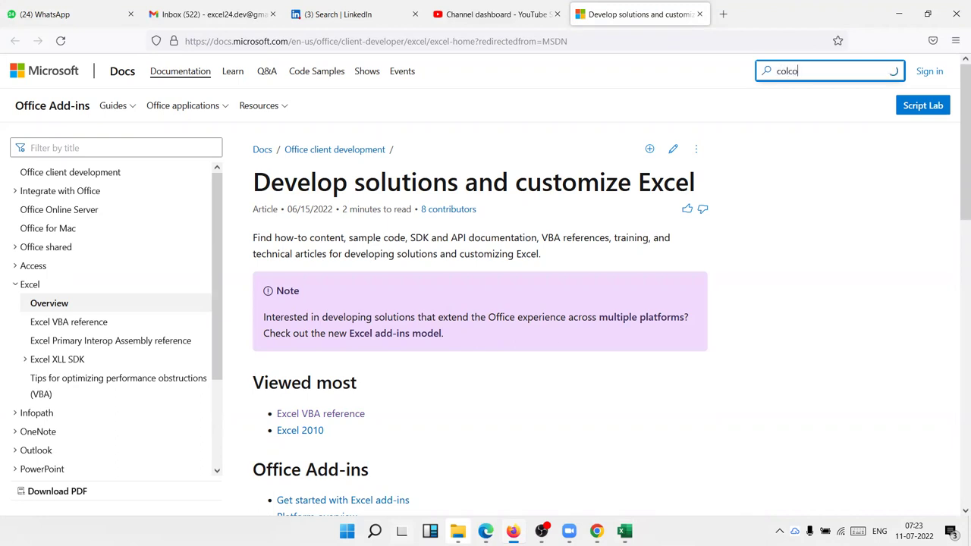
pyautogui.press('BackSpace')
pyautogui.press('BackSpace')
pyautogui.write('o')
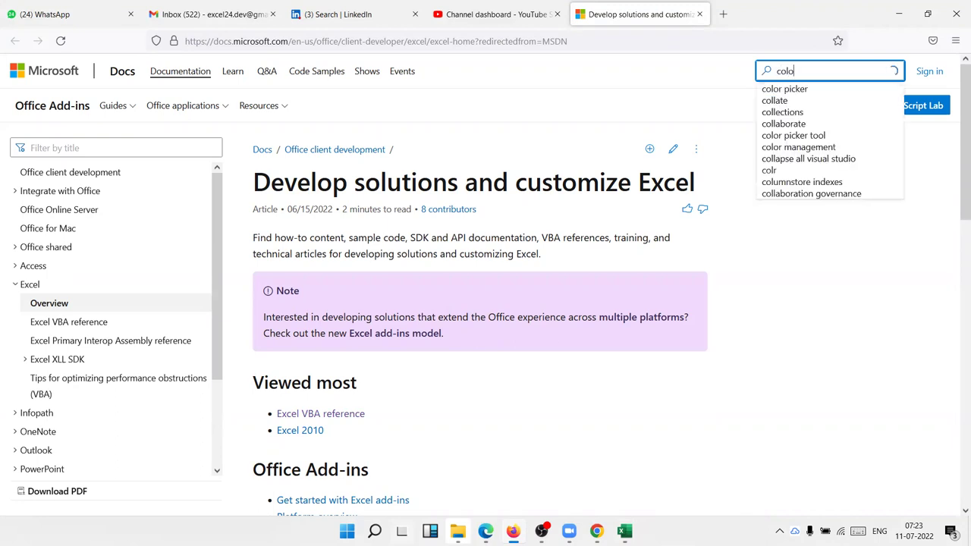
pyautogui.write('ri')
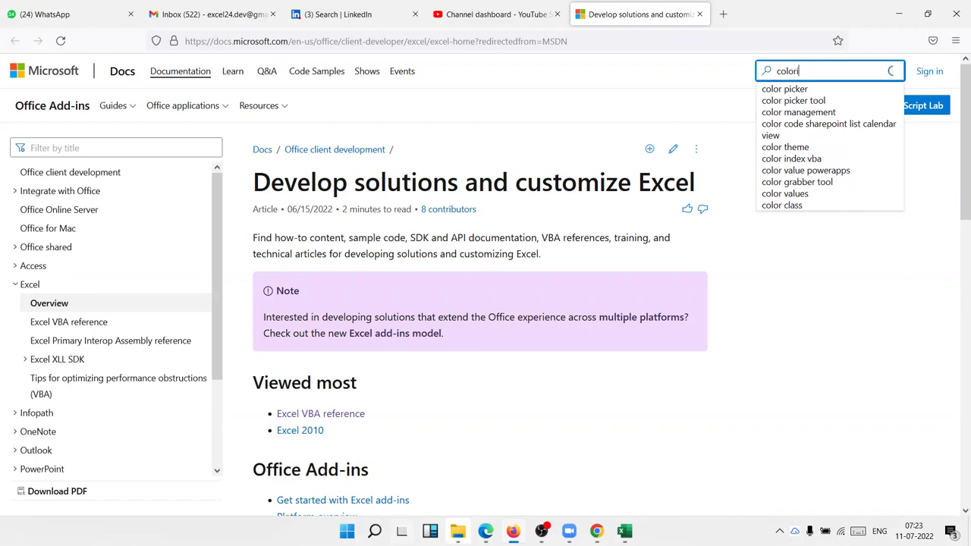
pyautogui.write('n')
pyautogui.press('Down')
pyautogui.press('Down')
pyautogui.press('Down')
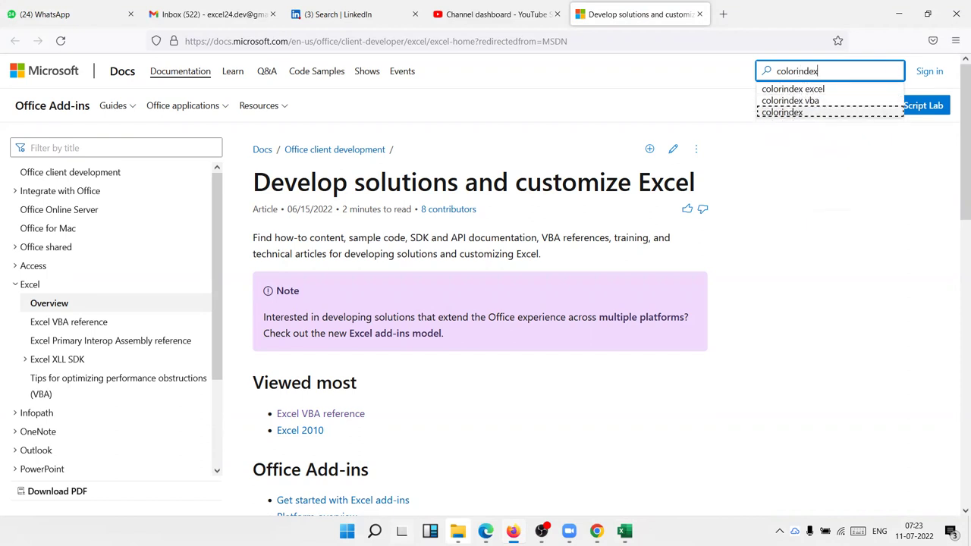
pyautogui.press('Return')
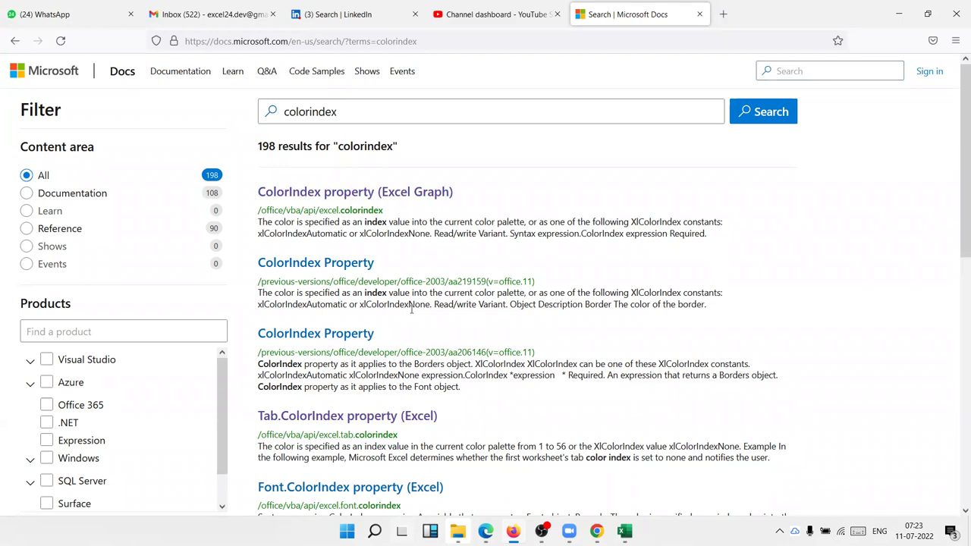
pyautogui.scroll(-2, 362, 439)
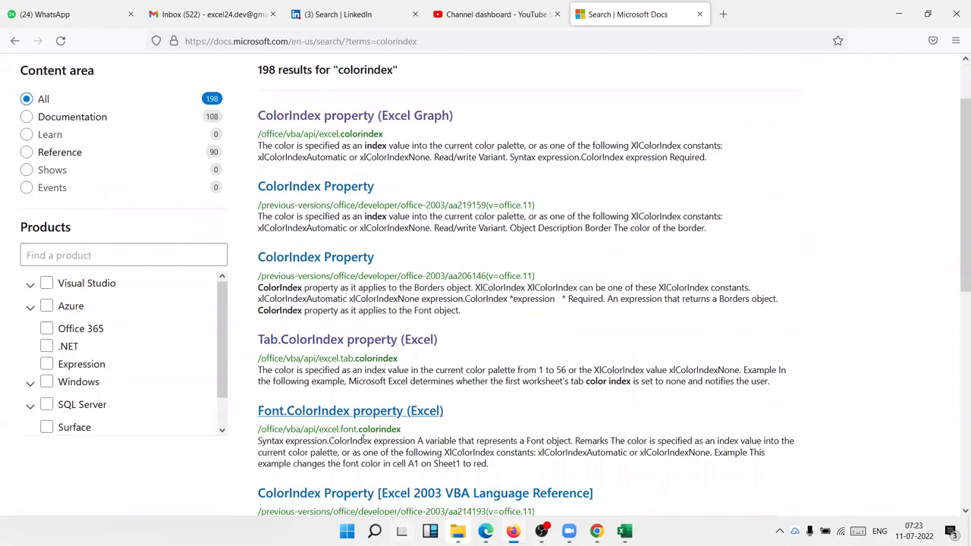
pyautogui.scroll(-1, 363, 439)
pyautogui.click(350, 312)
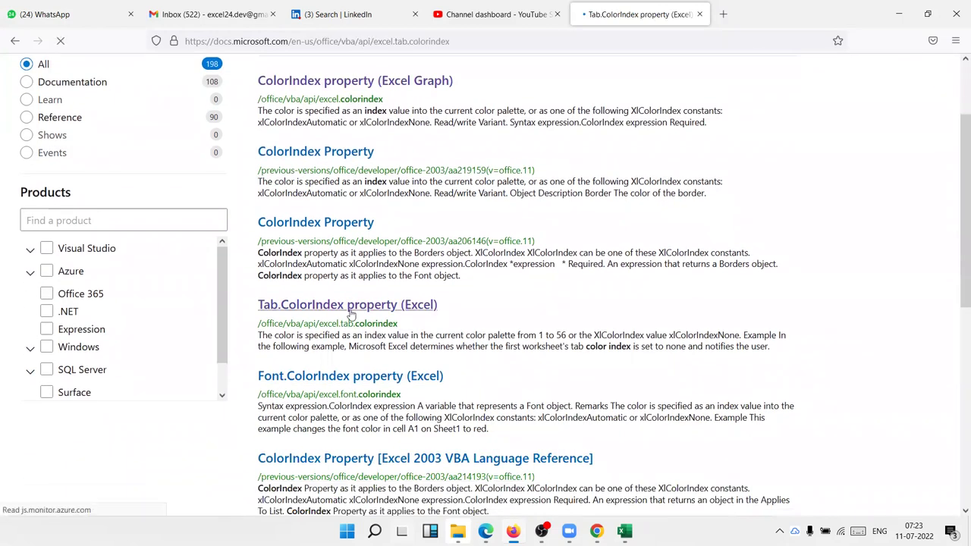
pyautogui.scroll(-3, 369, 325)
pyautogui.scroll(-2, 368, 322)
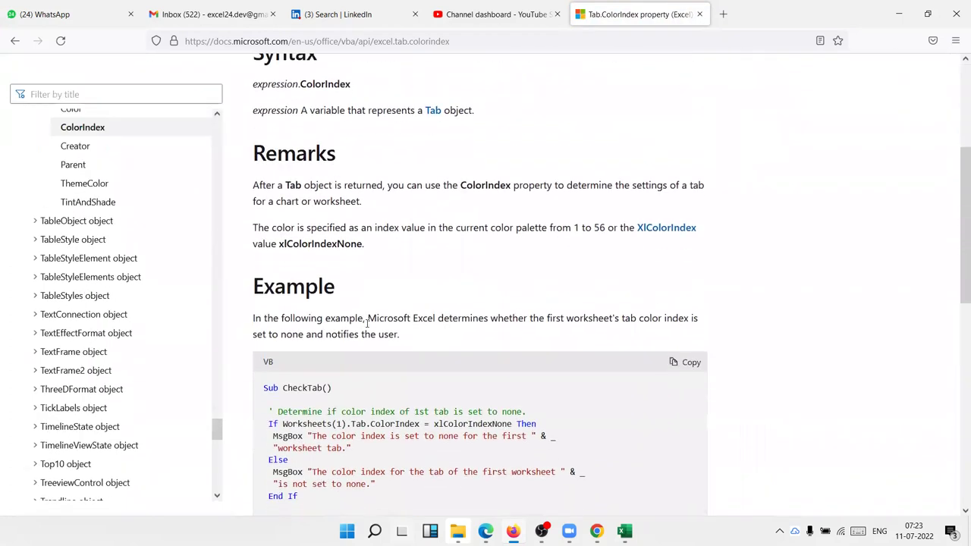
pyautogui.scroll(-5, 367, 322)
pyautogui.scroll(-1, 429, 330)
pyautogui.scroll(3, 430, 330)
pyautogui.scroll(3, 364, 326)
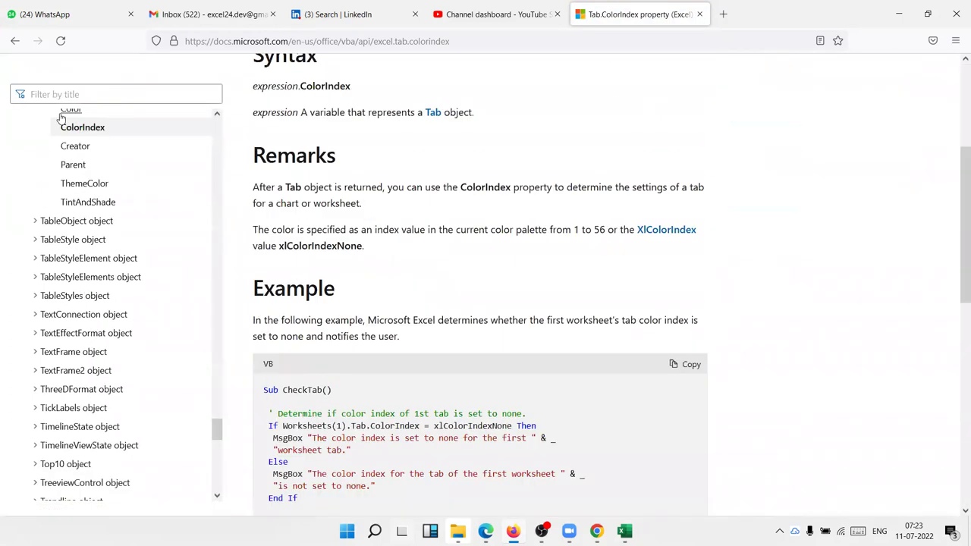
pyautogui.click(15, 41)
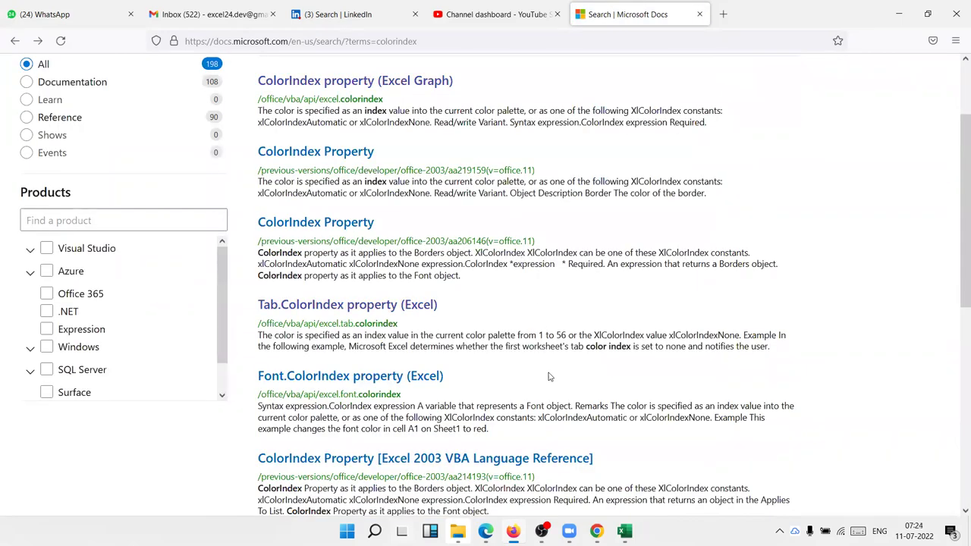
pyautogui.scroll(-5, 481, 382)
pyautogui.scroll(5, 479, 385)
pyautogui.click(373, 460)
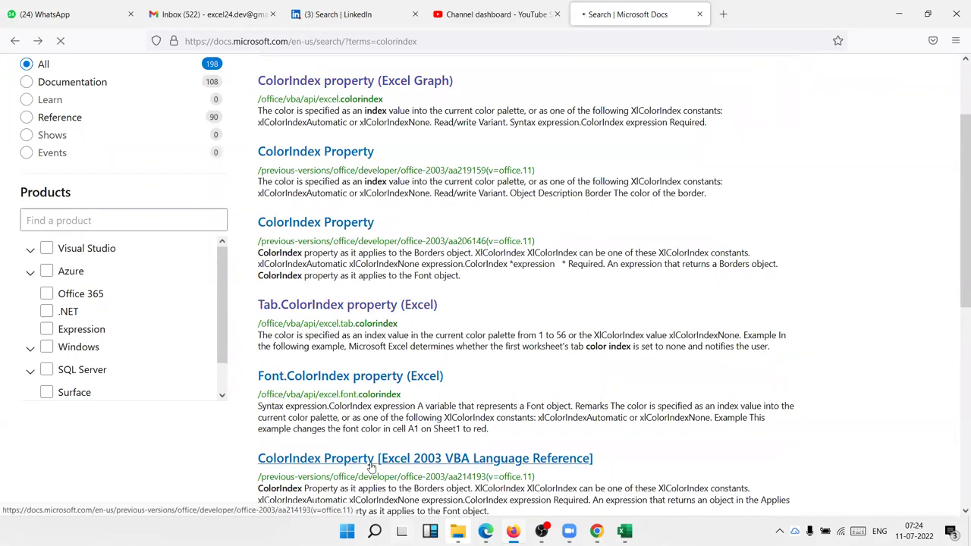
pyautogui.scroll(-3, 450, 387)
pyautogui.scroll(-3, 450, 387)
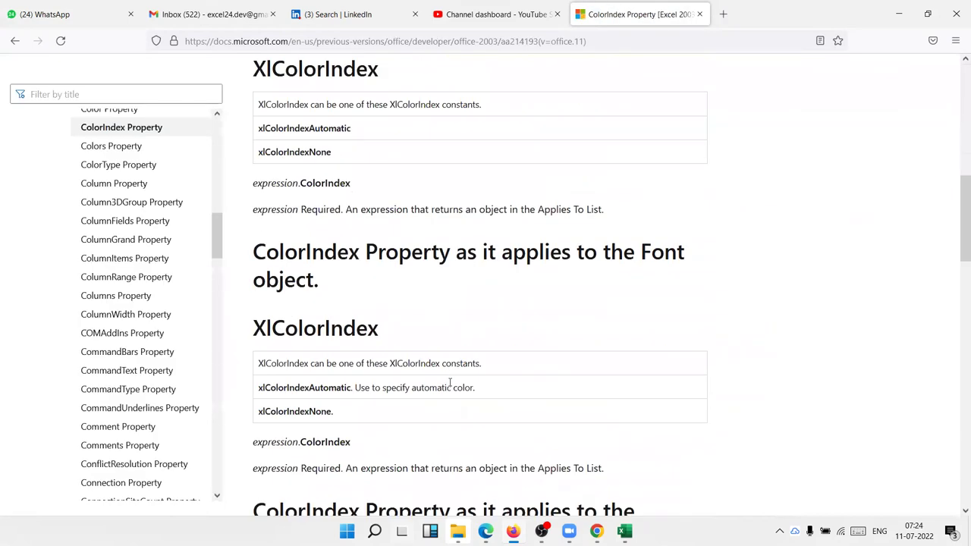
pyautogui.scroll(-4, 450, 387)
pyautogui.click(15, 43)
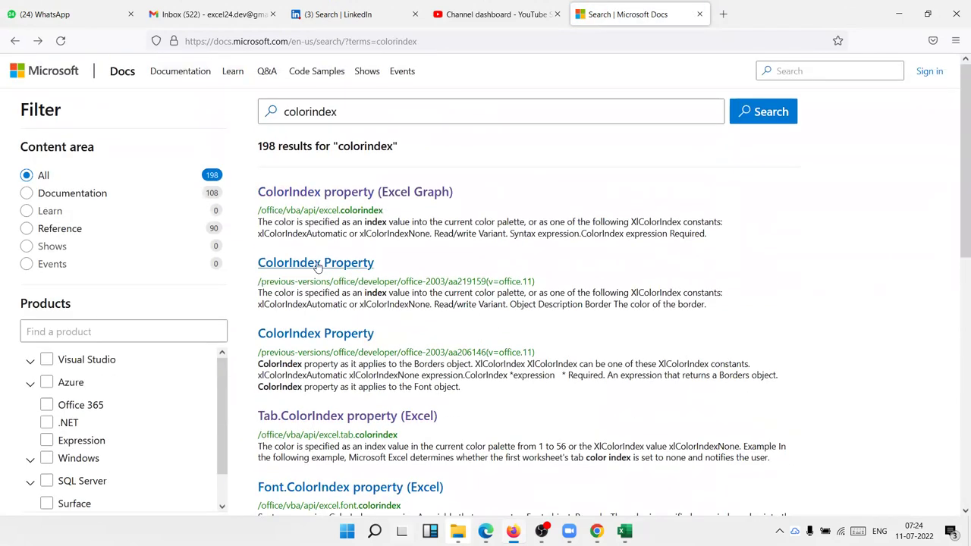
# Open the ColorIndex Property article and scroll down to its Border, Font and Interior table
pyautogui.click(316, 265)
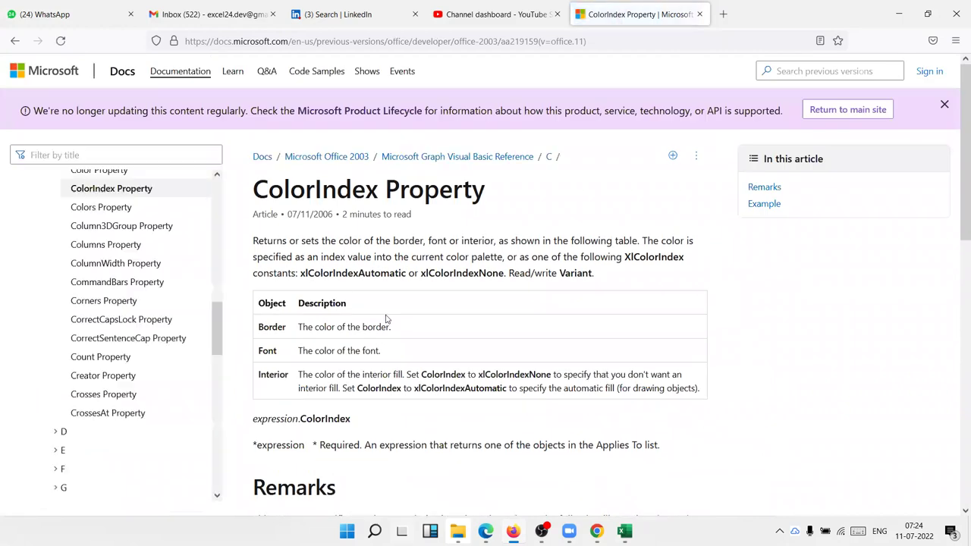
pyautogui.scroll(-4, 387, 321)
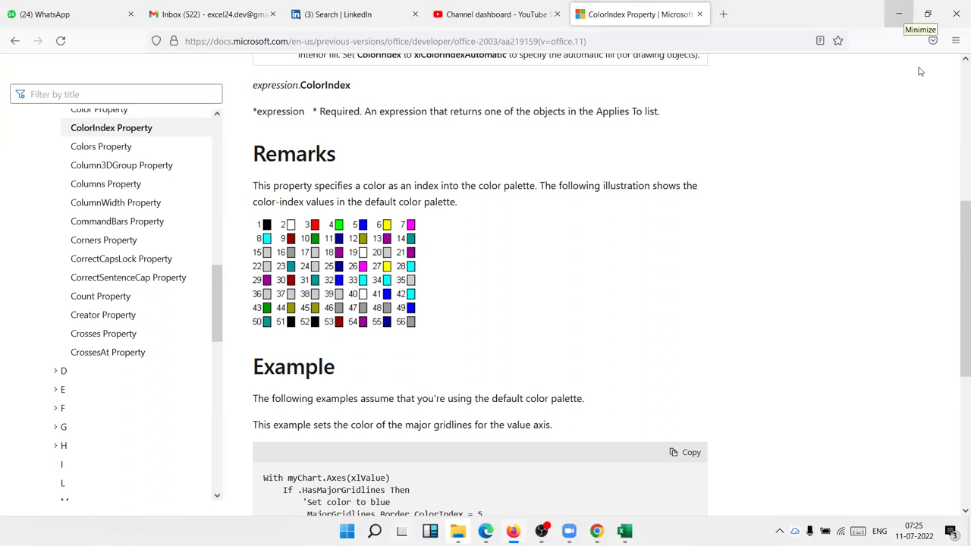
# Back in the rr macro, review the ColorIndex line, the With font block and the interior colour lines
pyautogui.click(899, 13)
pyautogui.click(329, 265)
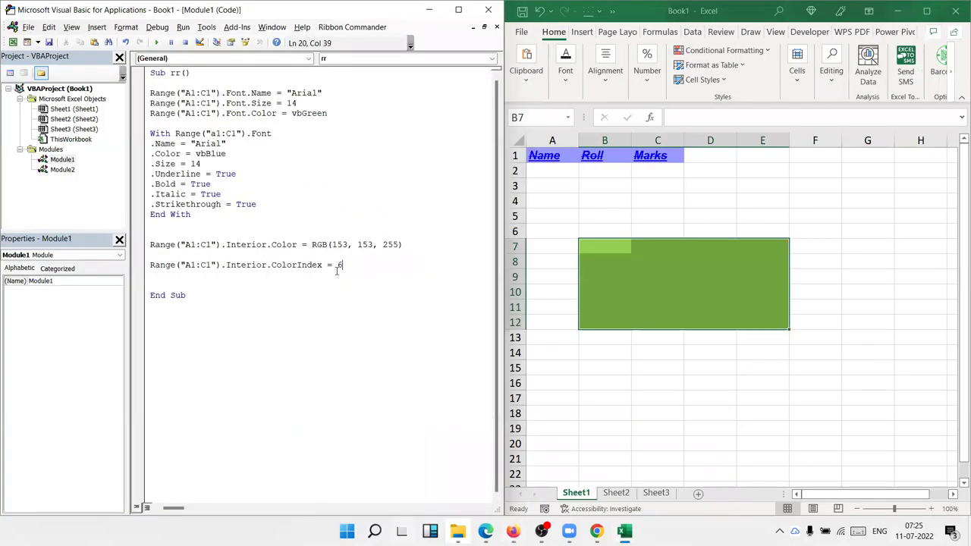
pyautogui.moveTo(327, 265); pyautogui.dragTo(332, 265)
pyautogui.moveTo(210, 215); pyautogui.dragTo(143, 136)
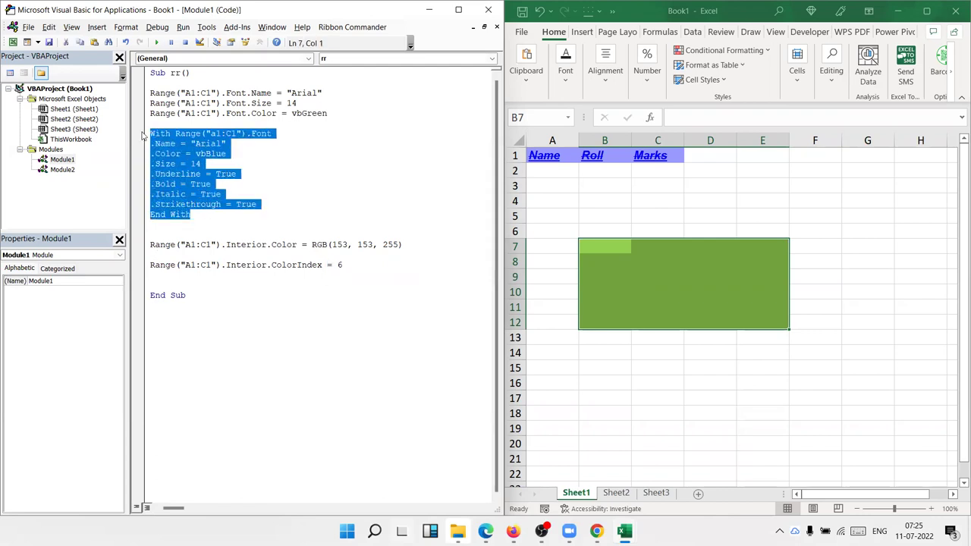
pyautogui.moveTo(355, 278); pyautogui.dragTo(116, 231)
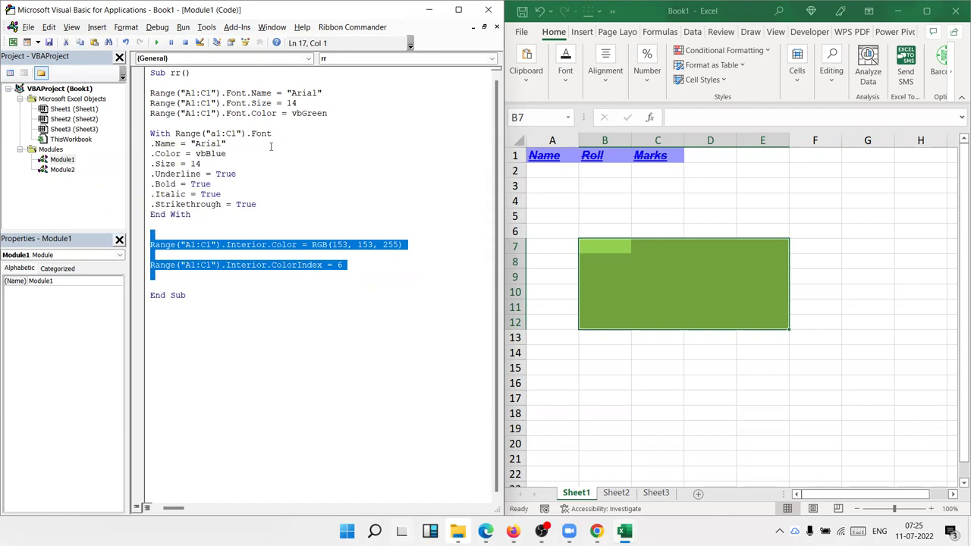
pyautogui.click(331, 113)
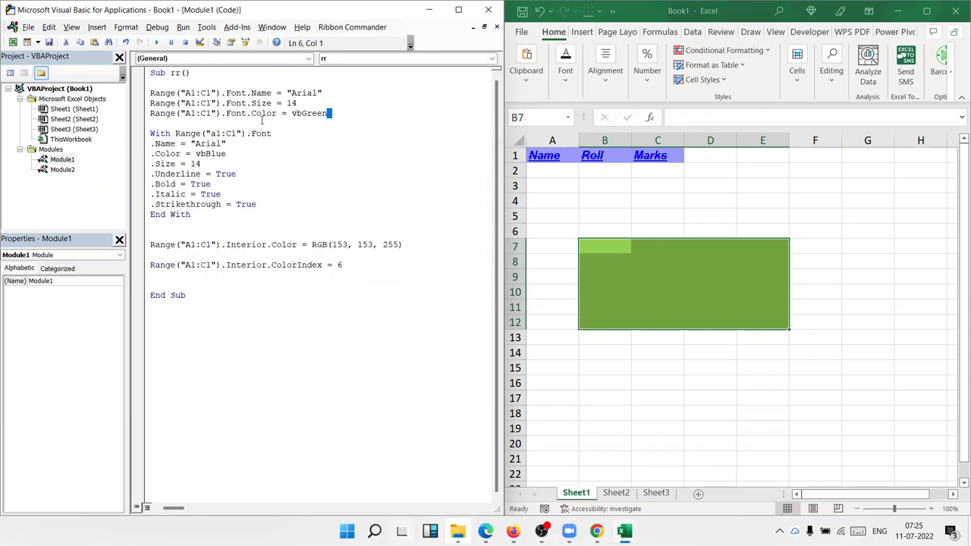
pyautogui.click(192, 287)
pyautogui.click(721, 419)
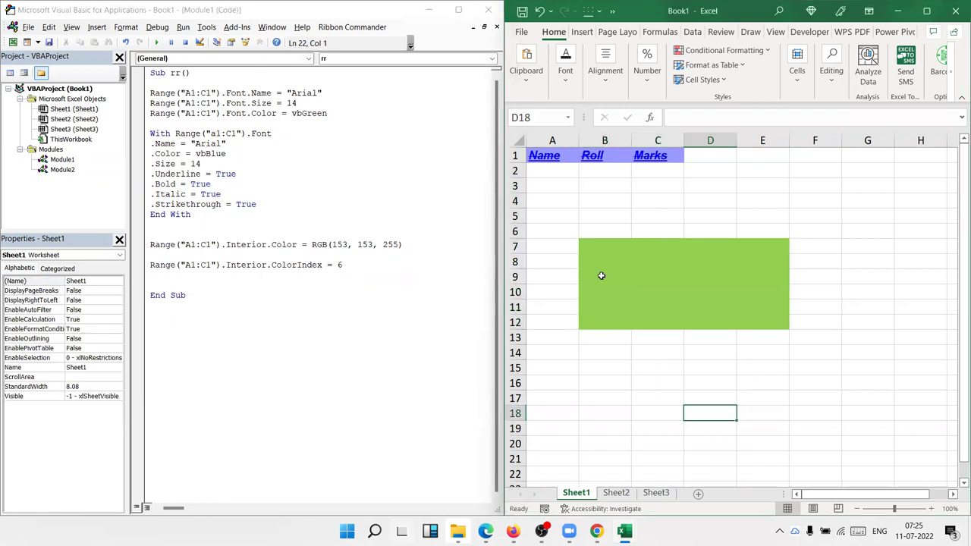
# Select A1:C10 on the sheet, then insert a blank line above End Sub in rr
pyautogui.click(581, 236)
pyautogui.click(570, 218)
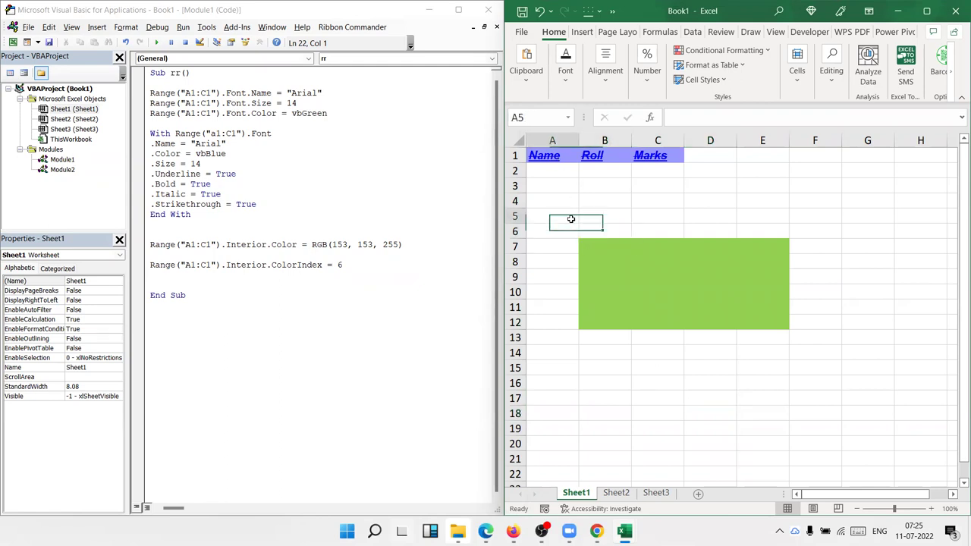
pyautogui.moveTo(571, 218); pyautogui.dragTo(829, 351)
pyautogui.click(710, 291)
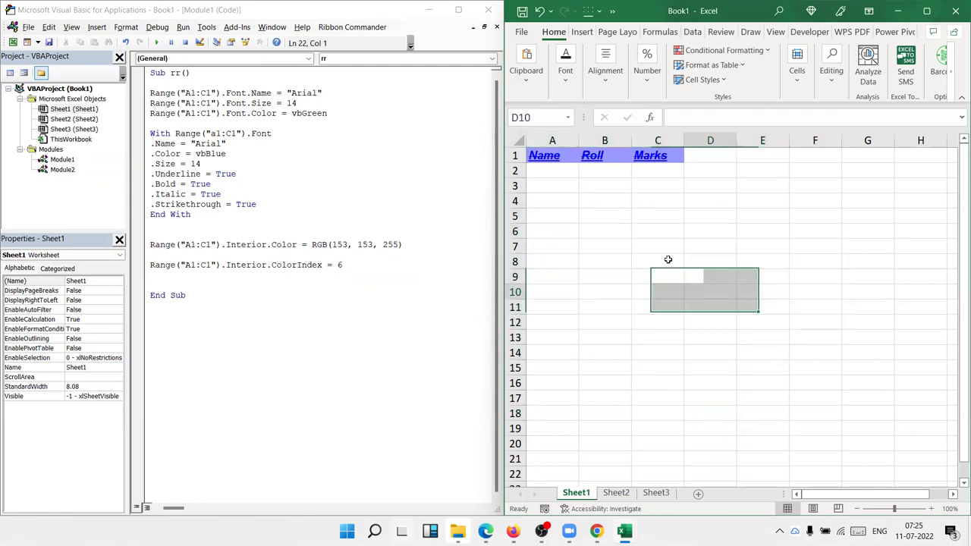
pyautogui.moveTo(569, 155)
pyautogui.mouseDown()
pyautogui.moveTo(665, 260)
pyautogui.moveTo(673, 296)
pyautogui.mouseUp()
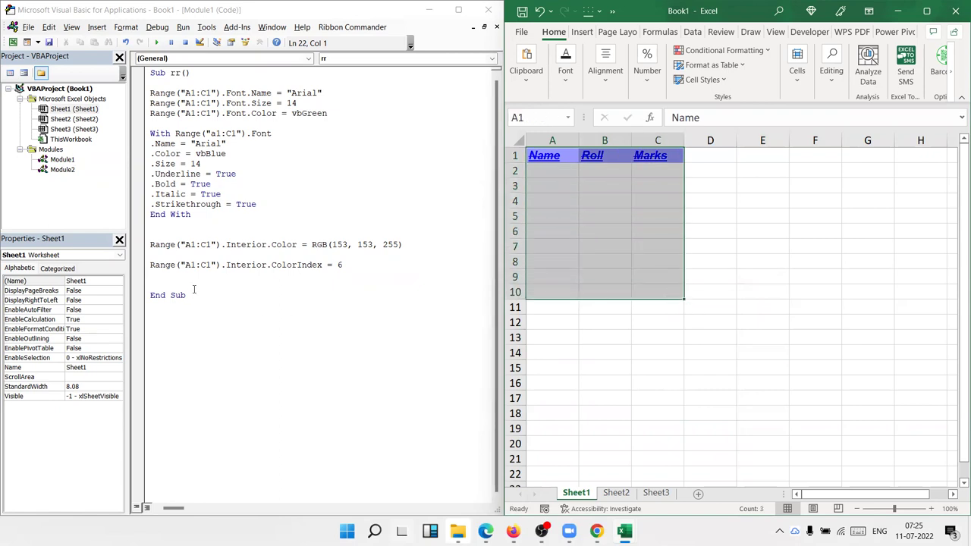
pyautogui.click(194, 289)
pyautogui.press('Return')
# Type Range("A1:C10").Borders.LineStyle = 1 into the rr macro just above End Sub
pyautogui.write('range(')
pyautogui.write('"A1')
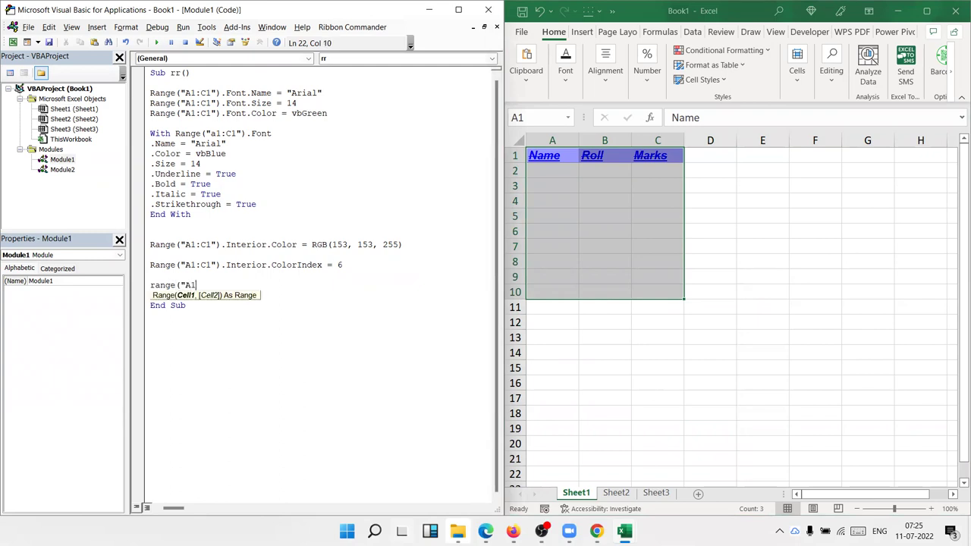
pyautogui.write(':C')
pyautogui.write('10"')
pyautogui.write(').')
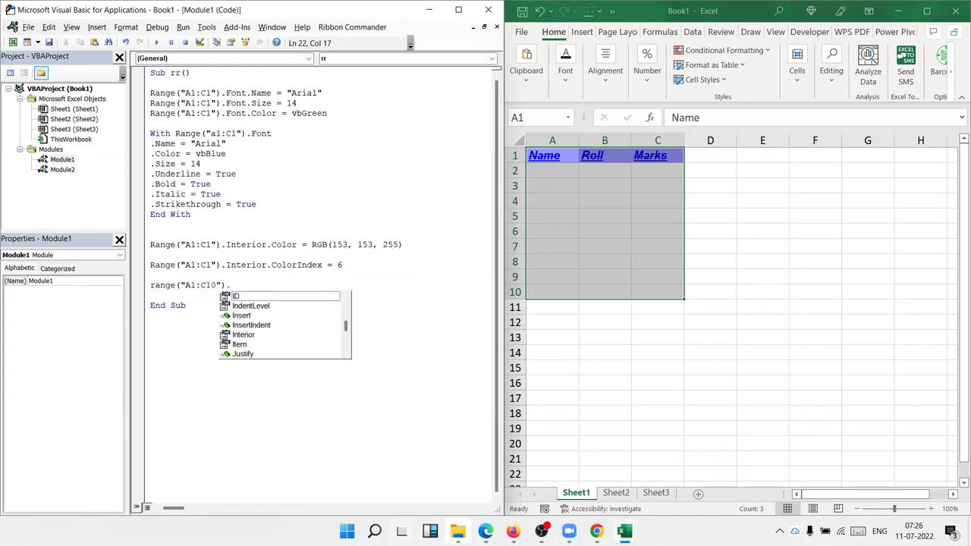
pyautogui.write('bor')
pyautogui.press('Tab')
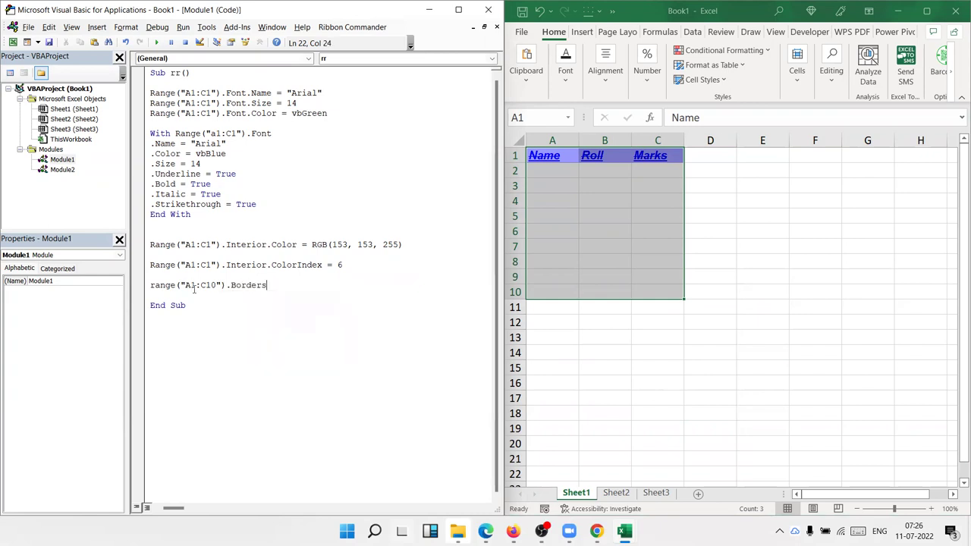
pyautogui.write('.li')
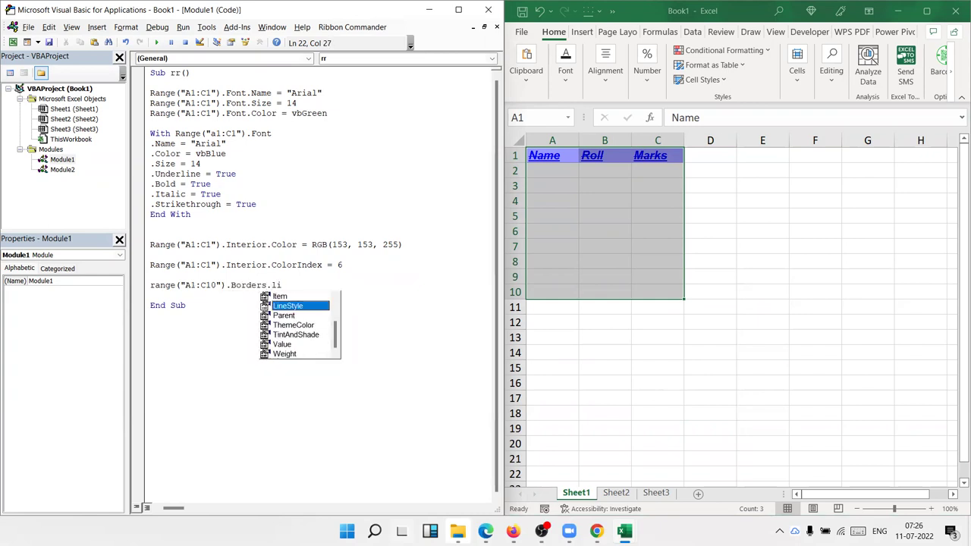
pyautogui.press('Tab')
pyautogui.write('= 1')
pyautogui.press('Return')
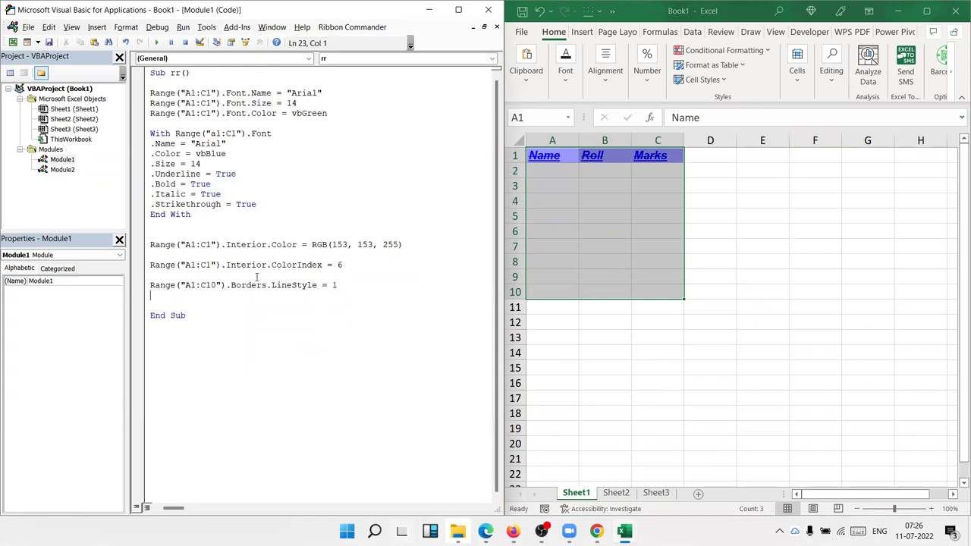
# Start recording a new macro under the default name Macro2
pyautogui.click(545, 509)
pyautogui.click(545, 509)
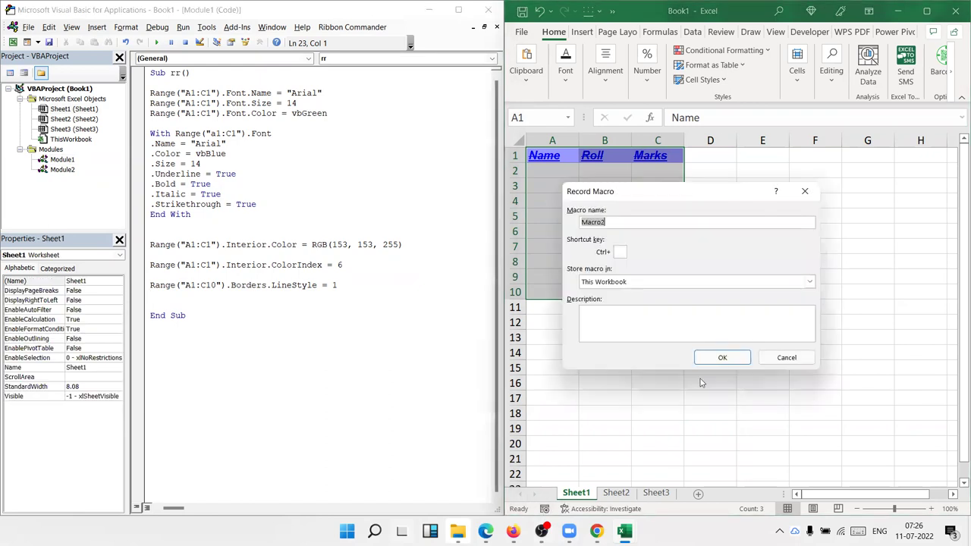
pyautogui.click(721, 358)
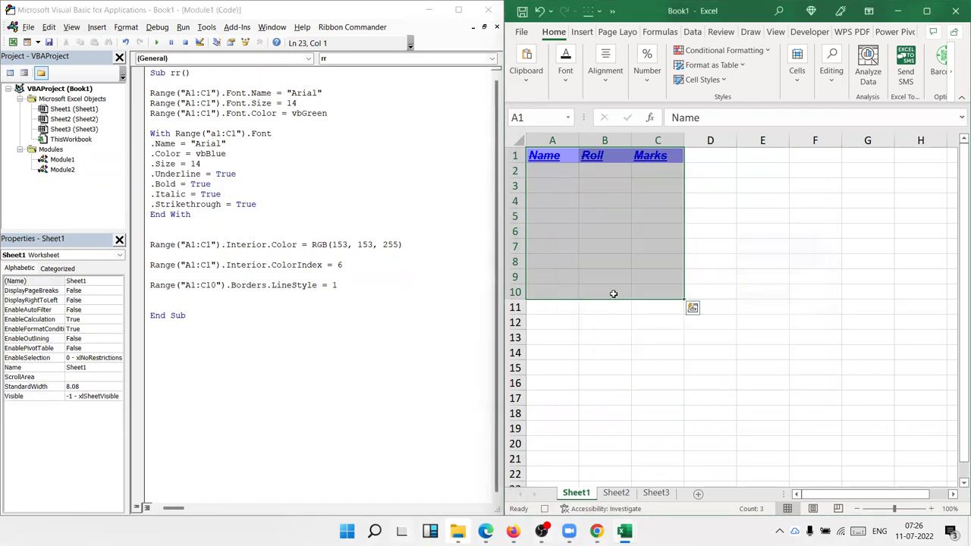
# Apply Outline and Inside borders to A1:C10 through Format Cells > Border
pyautogui.rightClick(620, 271)
pyautogui.click(678, 449)
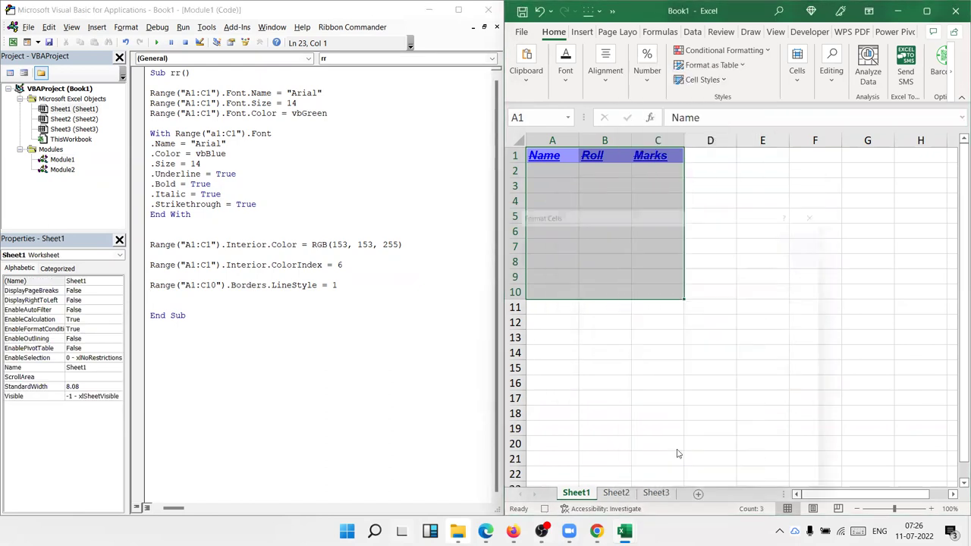
pyautogui.click(654, 225)
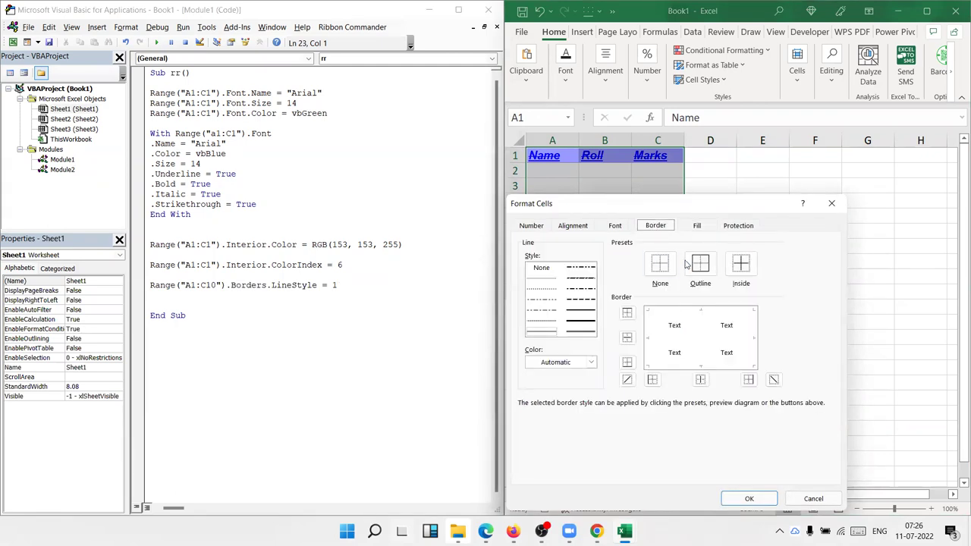
pyautogui.click(701, 263)
pyautogui.click(743, 264)
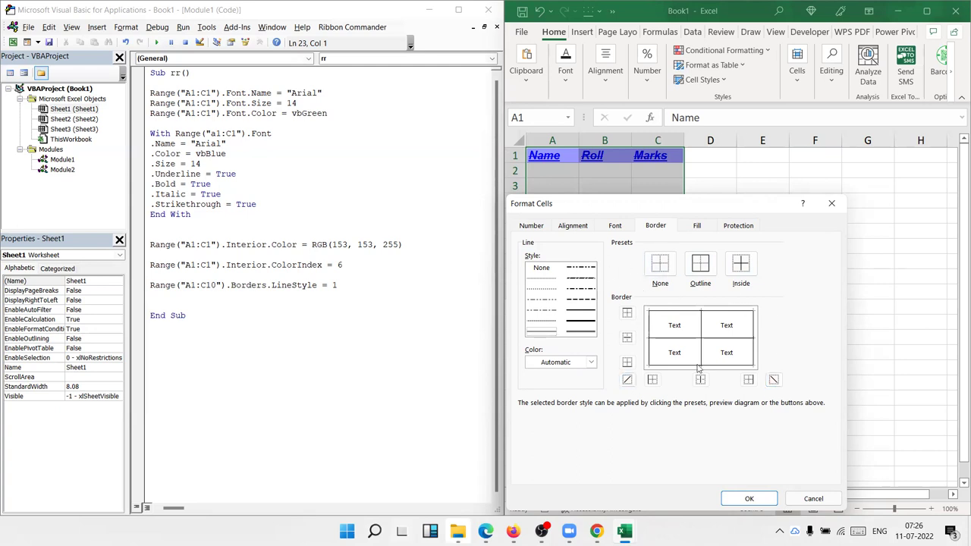
pyautogui.click(755, 499)
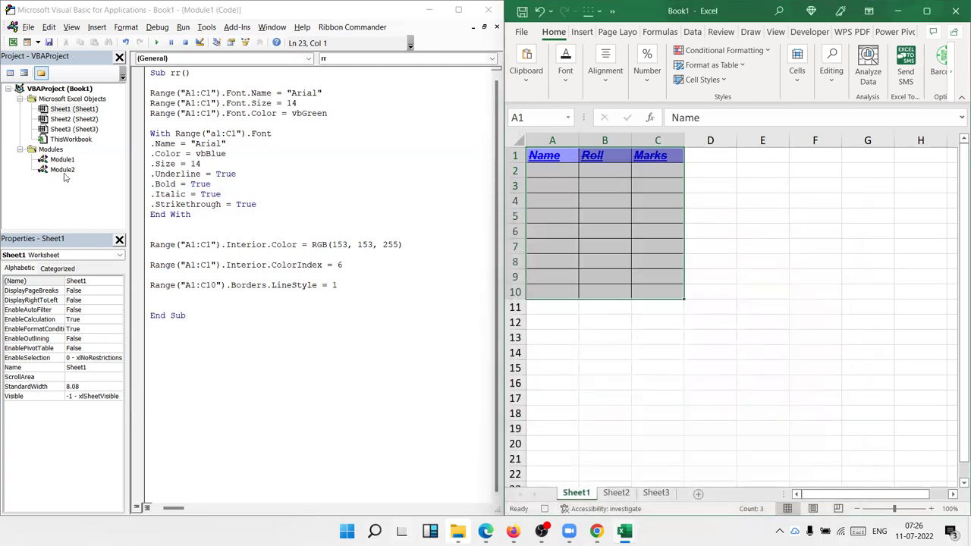
# Open Module2 and examine the xlEdgeLeft block's LineStyle, ColorIndex, TintAndShade and Weight settings
pyautogui.doubleClick(63, 170)
pyautogui.click(212, 174)
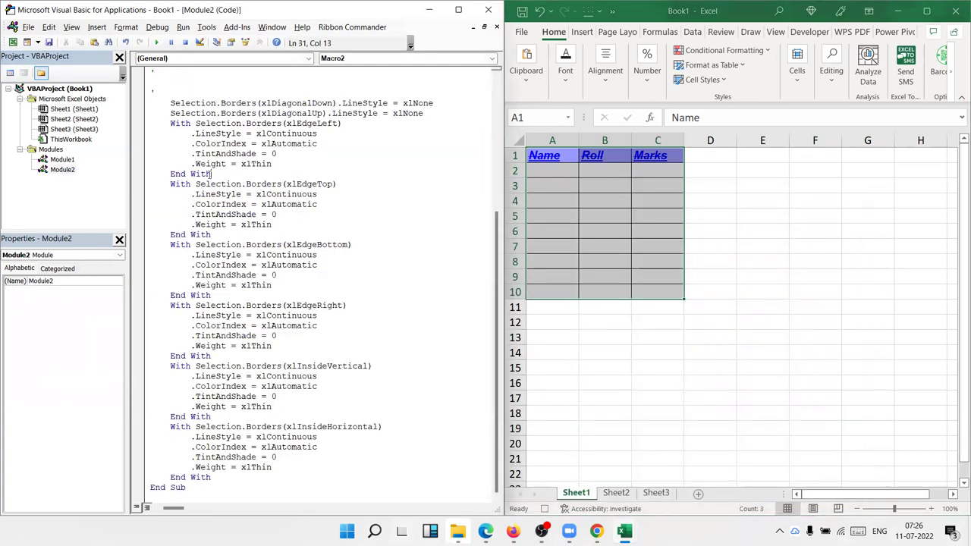
pyautogui.scroll(2, 209, 173)
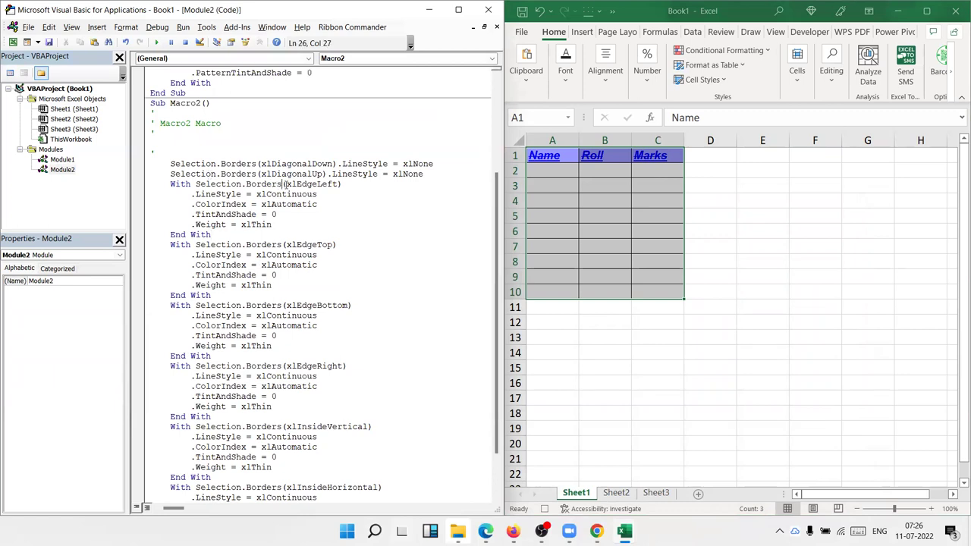
pyautogui.moveTo(285, 184); pyautogui.dragTo(344, 185)
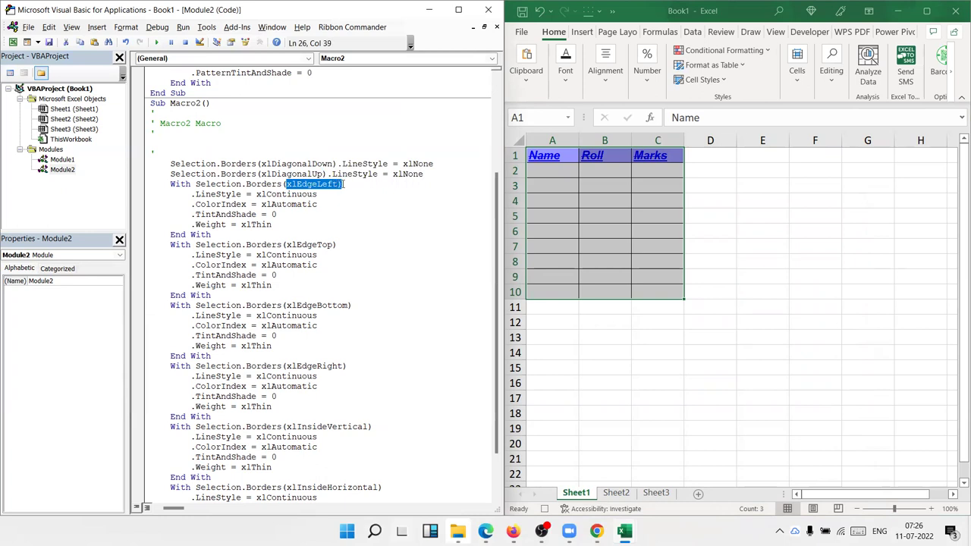
pyautogui.doubleClick(228, 194)
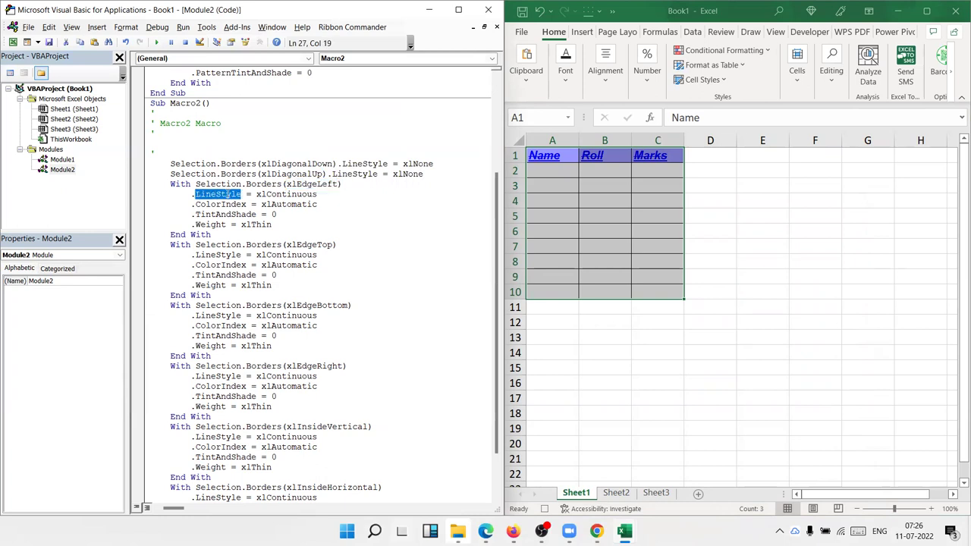
pyautogui.doubleClick(280, 185)
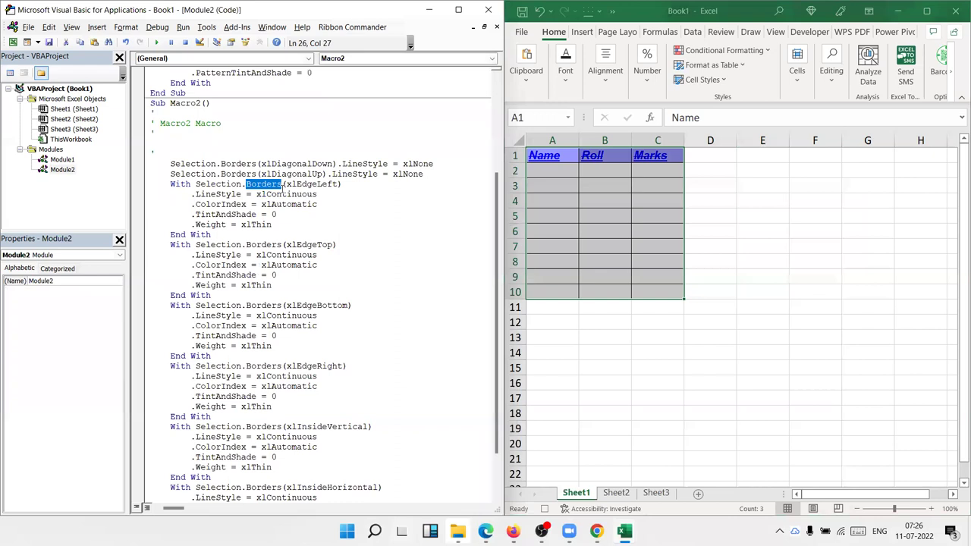
pyautogui.doubleClick(230, 205)
pyautogui.doubleClick(274, 205)
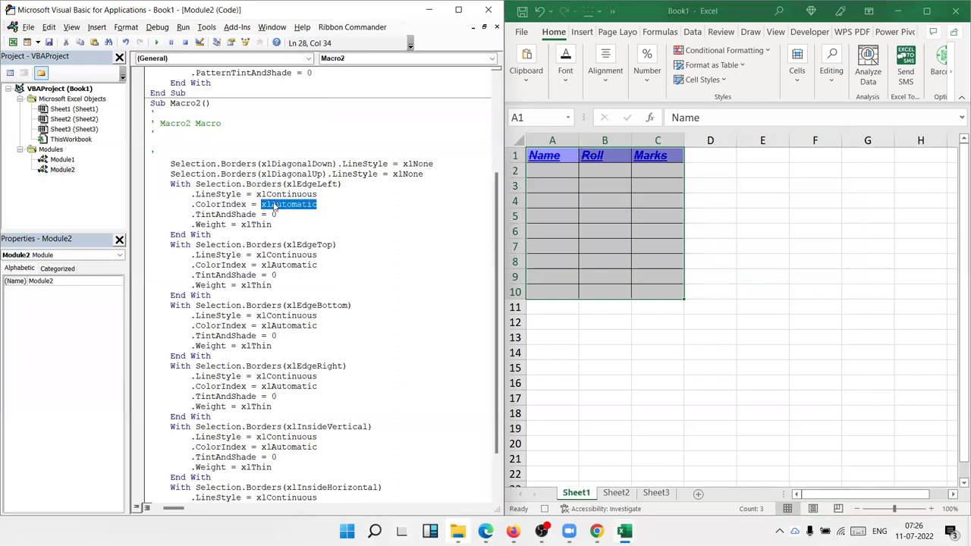
pyautogui.click(272, 214)
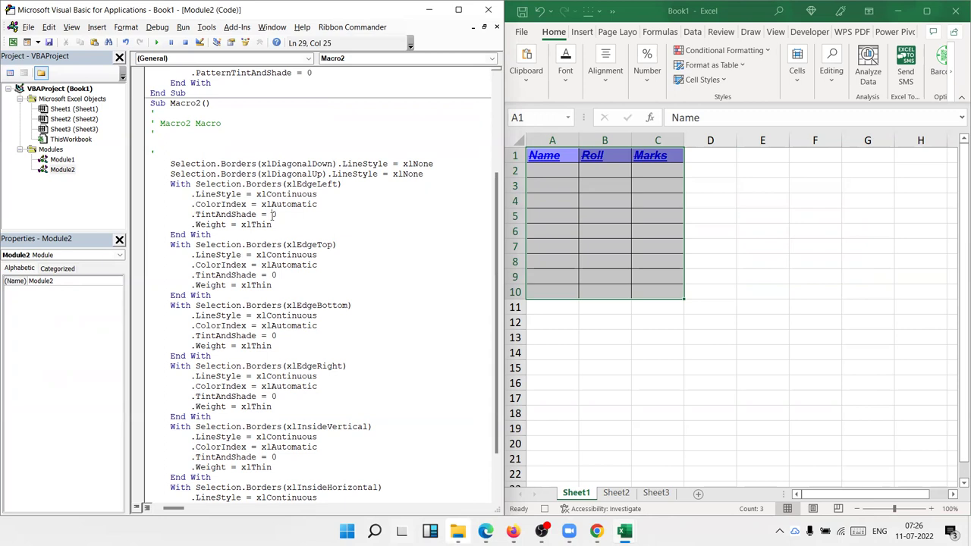
pyautogui.doubleClick(212, 225)
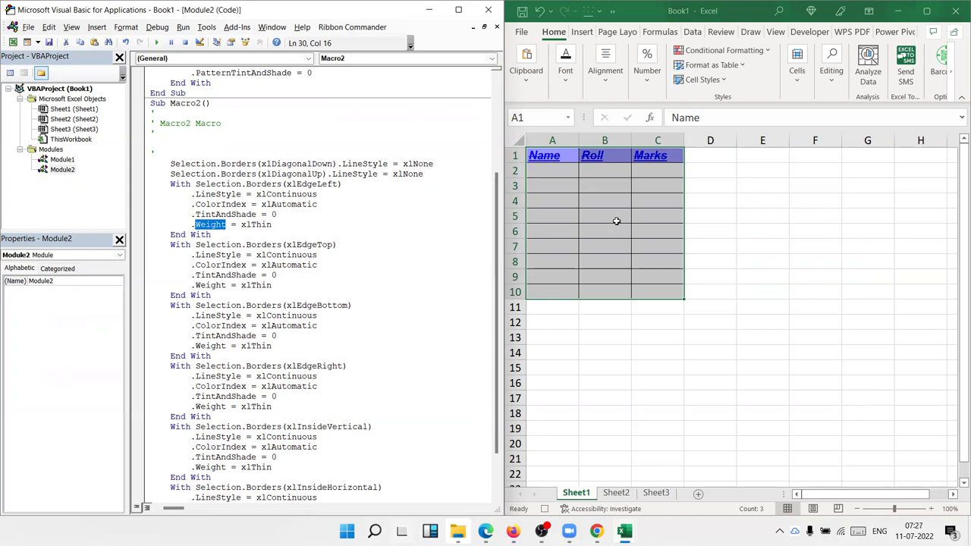
# Compare the top, bottom, inside-vertical and inside-horizontal border blocks and mark the diagonal-border lines
pyautogui.doubleClick(293, 265)
pyautogui.doubleClick(287, 316)
pyautogui.click(327, 336)
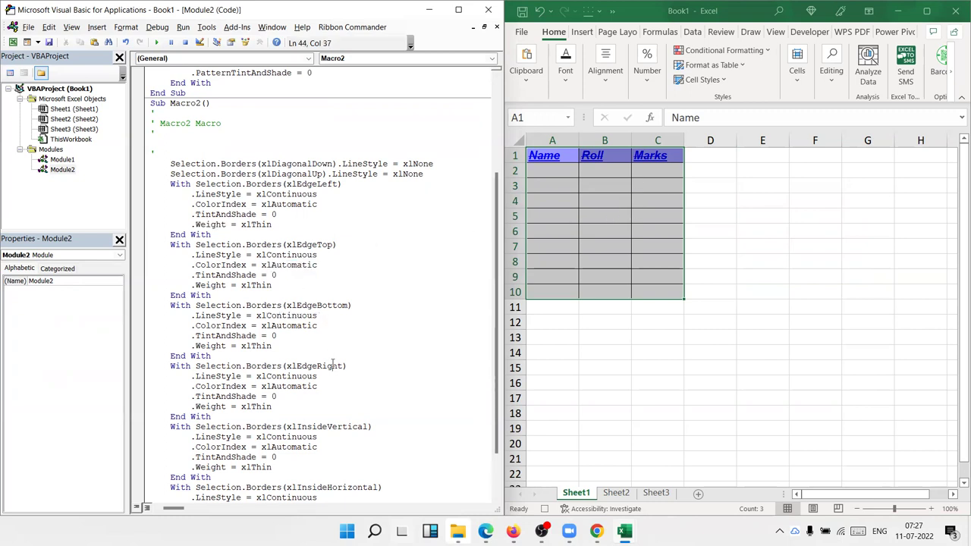
pyautogui.doubleClick(326, 426)
pyautogui.doubleClick(304, 498)
pyautogui.scroll(-1, 321, 466)
pyautogui.scroll(-1, 321, 466)
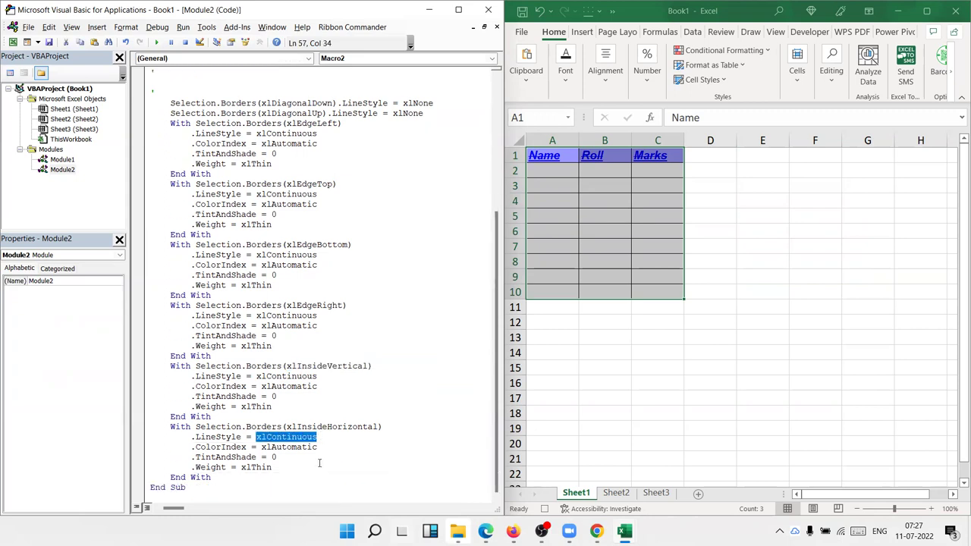
pyautogui.scroll(4, 321, 464)
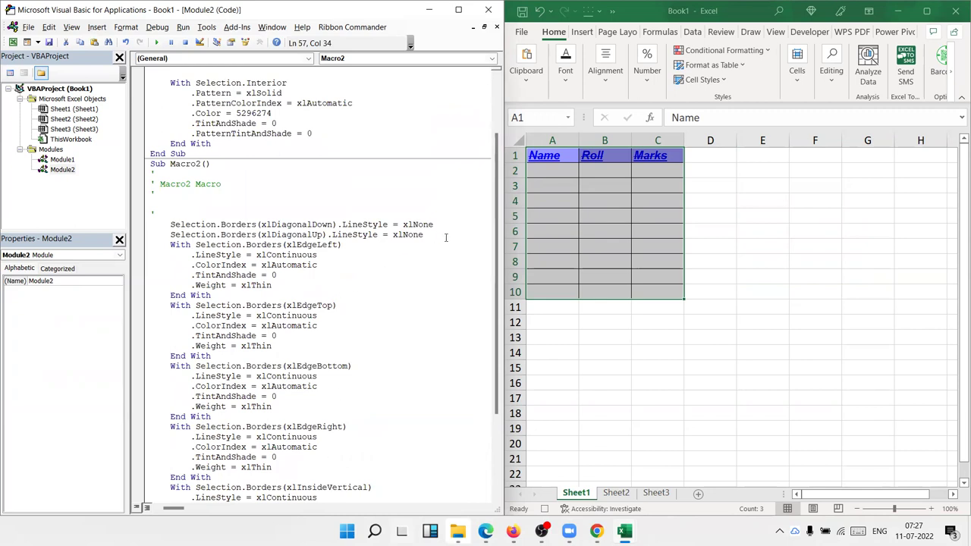
pyautogui.moveTo(423, 235); pyautogui.dragTo(175, 217)
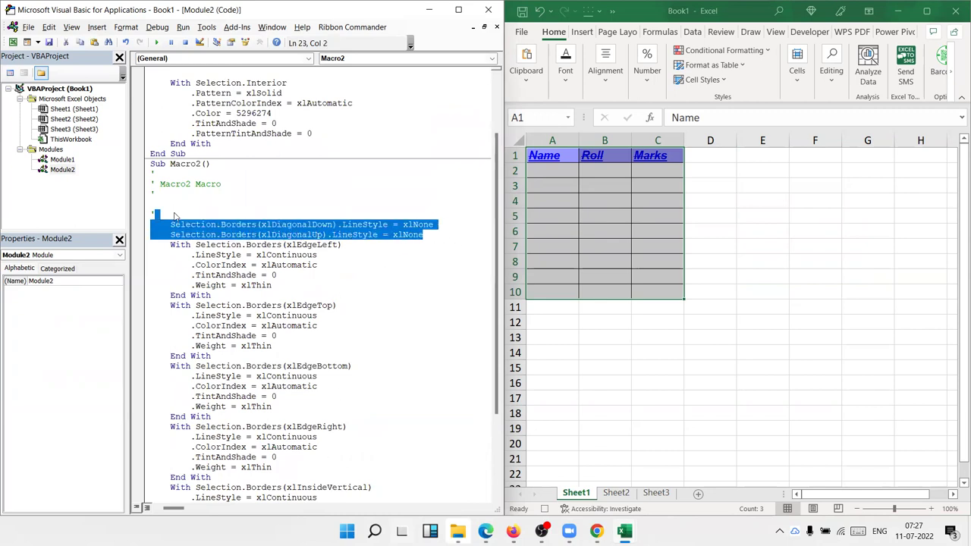
# Insert blank lines separating Macro2's diagonal-border lines from its left-edge border block
pyautogui.doubleClick(368, 236)
pyautogui.click(403, 242)
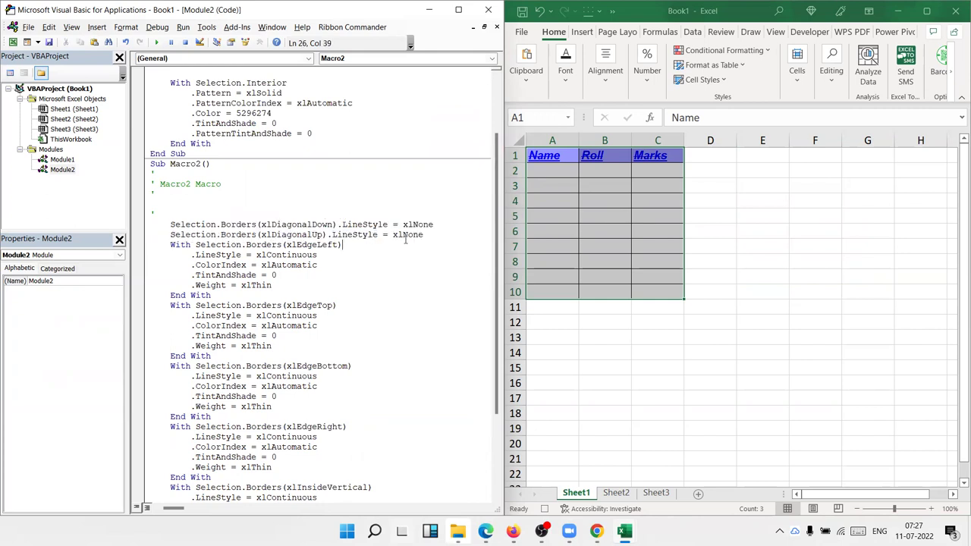
pyautogui.click(407, 237)
pyautogui.click(219, 296)
pyautogui.press('Return')
pyautogui.click(170, 245)
pyautogui.press('Return')
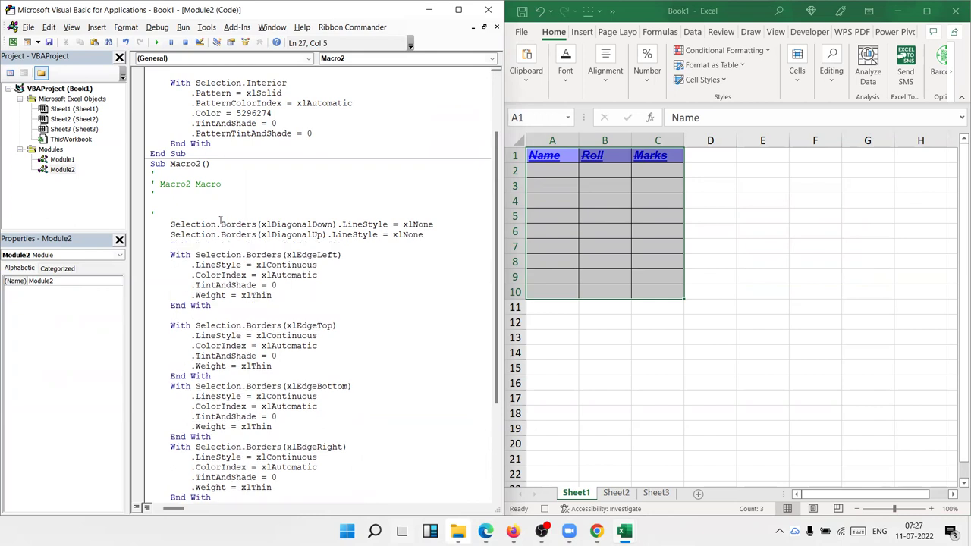
# Highlight Interior in the recorded fill code, then return to Module1's rr macro
pyautogui.scroll(2, 217, 236)
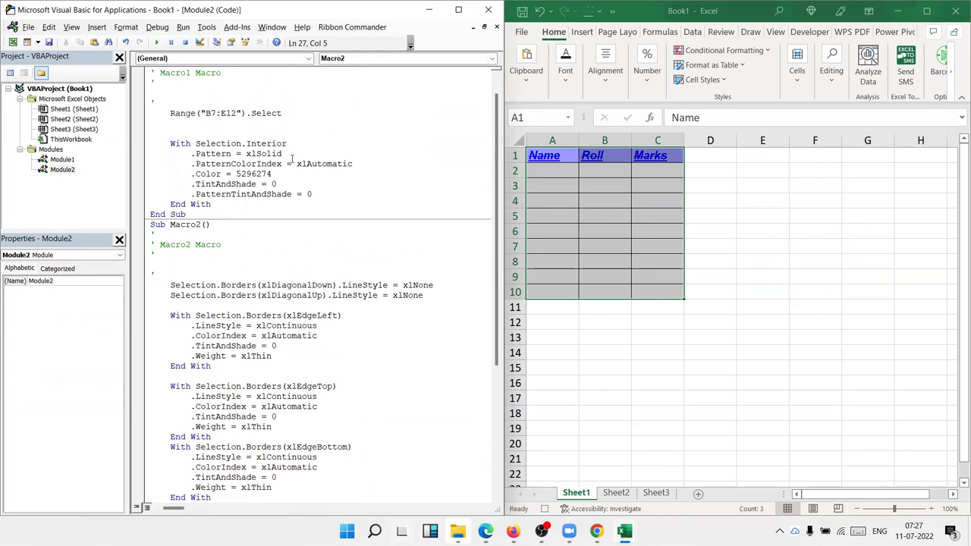
pyautogui.doubleClick(277, 144)
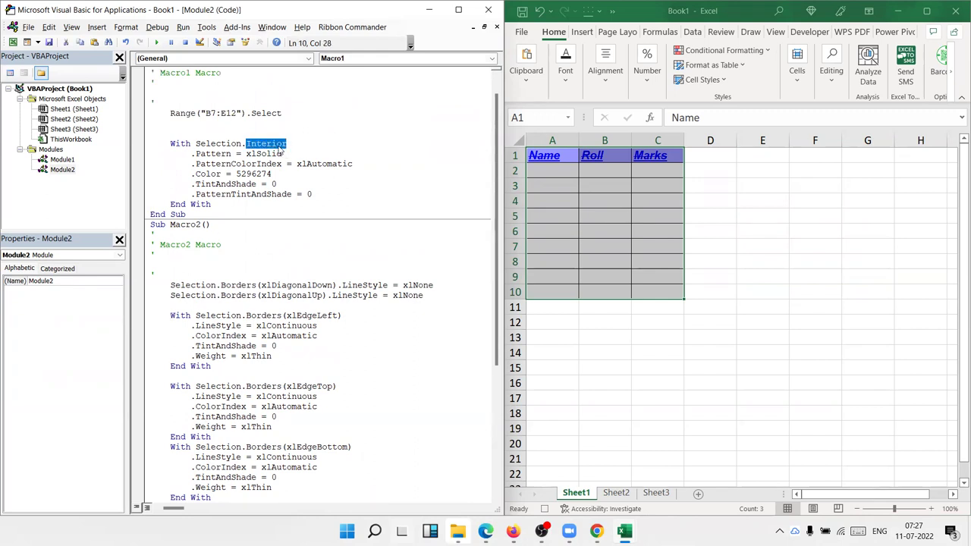
pyautogui.doubleClick(67, 160)
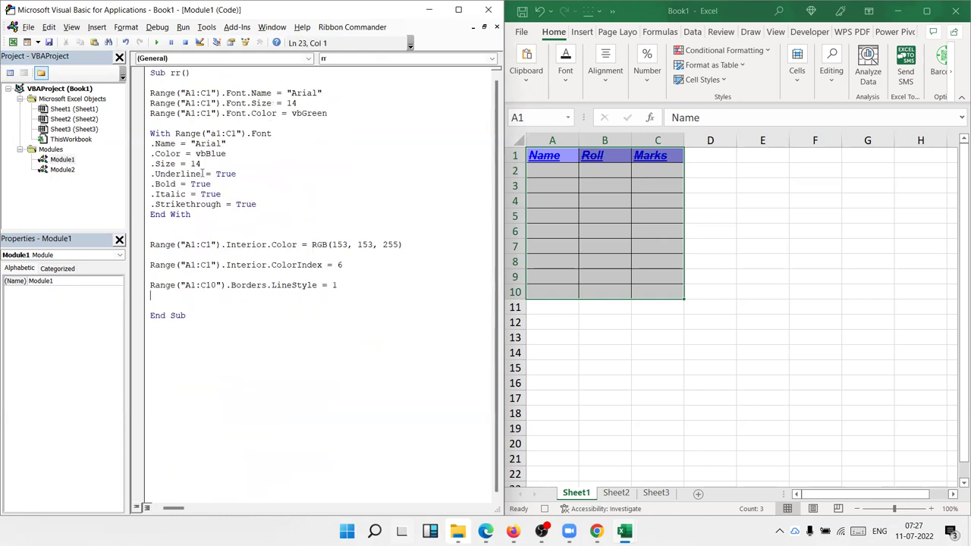
pyautogui.moveTo(175, 133); pyautogui.dragTo(281, 133)
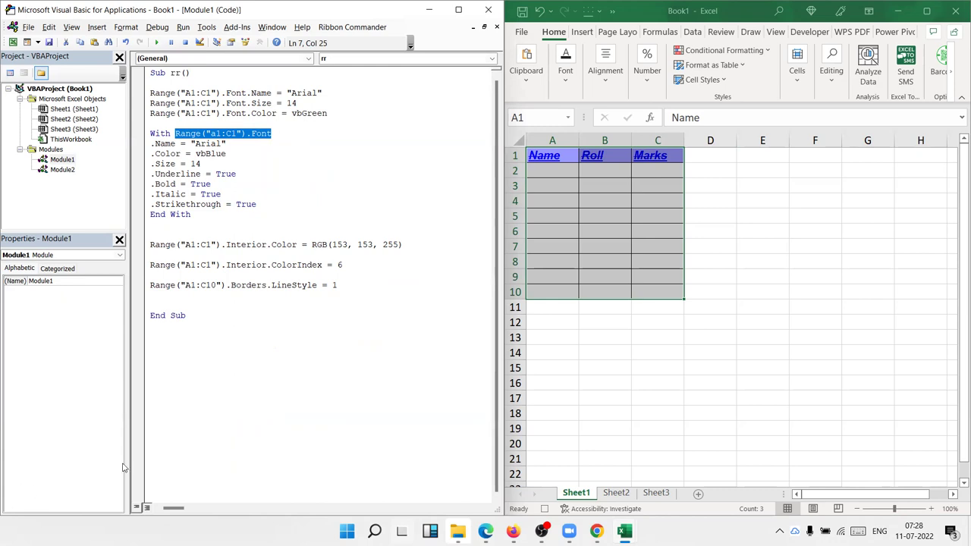
pyautogui.moveTo(258, 204)
pyautogui.mouseDown()
pyautogui.moveTo(179, 173)
pyautogui.moveTo(145, 144)
pyautogui.mouseUp()
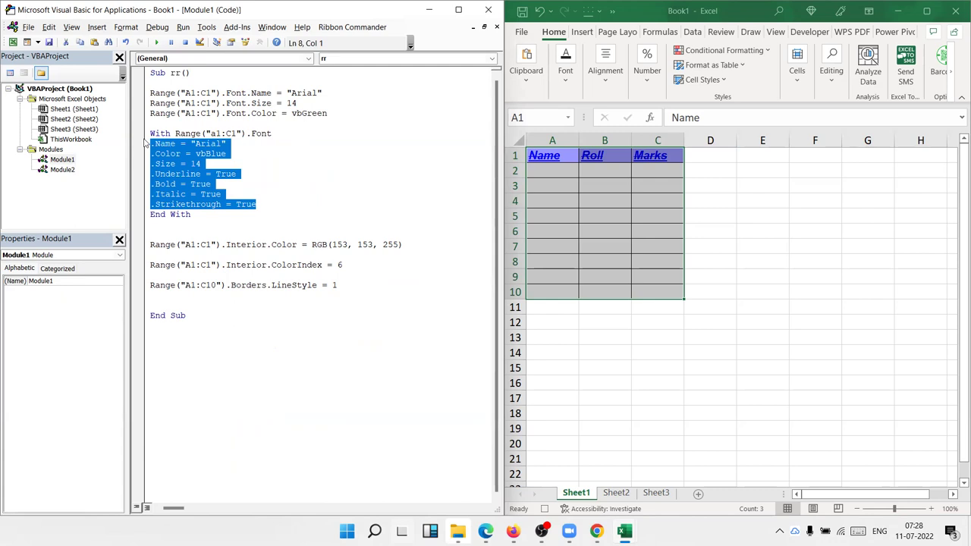
pyautogui.click(140, 95)
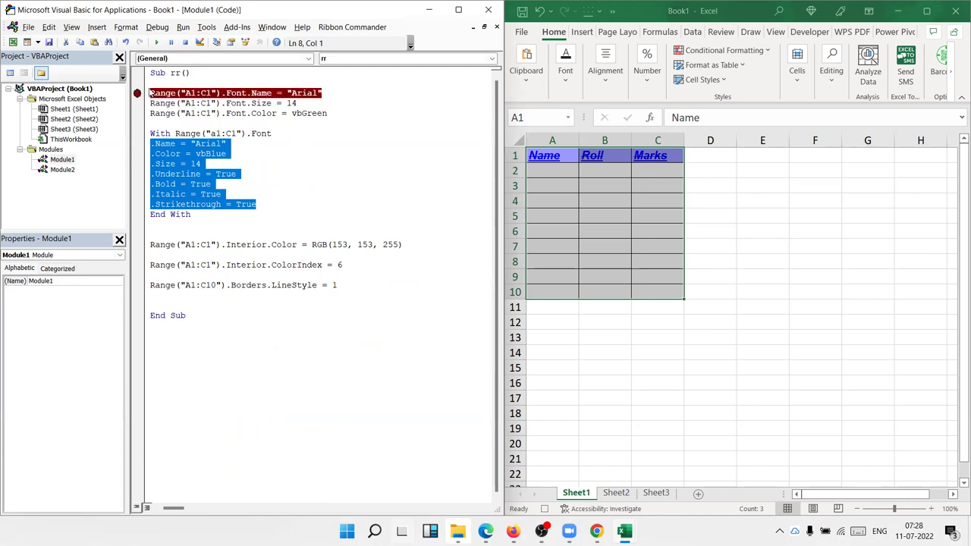
pyautogui.click(138, 94)
pyautogui.click(137, 103)
pyautogui.click(137, 113)
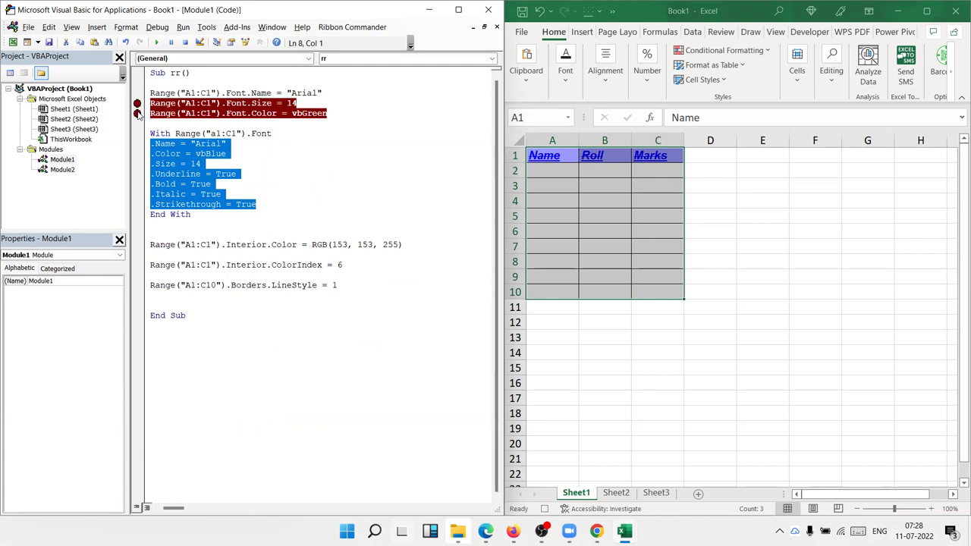
pyautogui.click(137, 104)
pyautogui.click(136, 104)
pyautogui.click(136, 104)
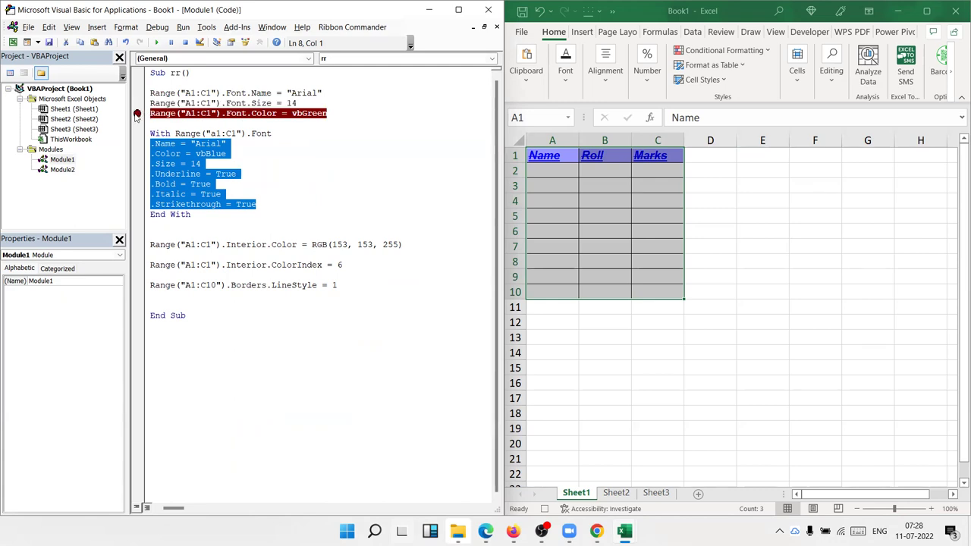
pyautogui.click(137, 114)
pyautogui.moveTo(180, 113); pyautogui.dragTo(217, 113)
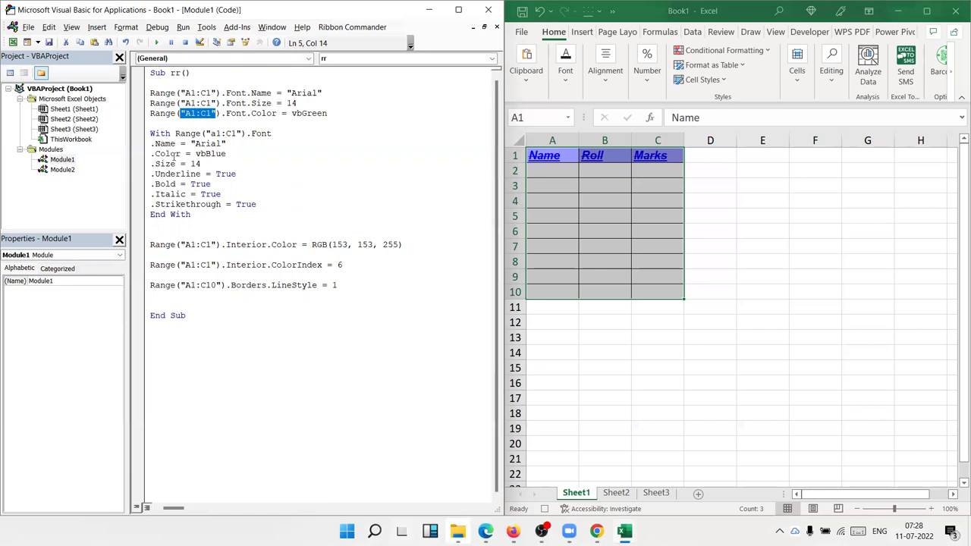
pyautogui.click(176, 185)
pyautogui.press('Down')
pyautogui.press('Down')
pyautogui.press('Down')
pyautogui.press('Right')
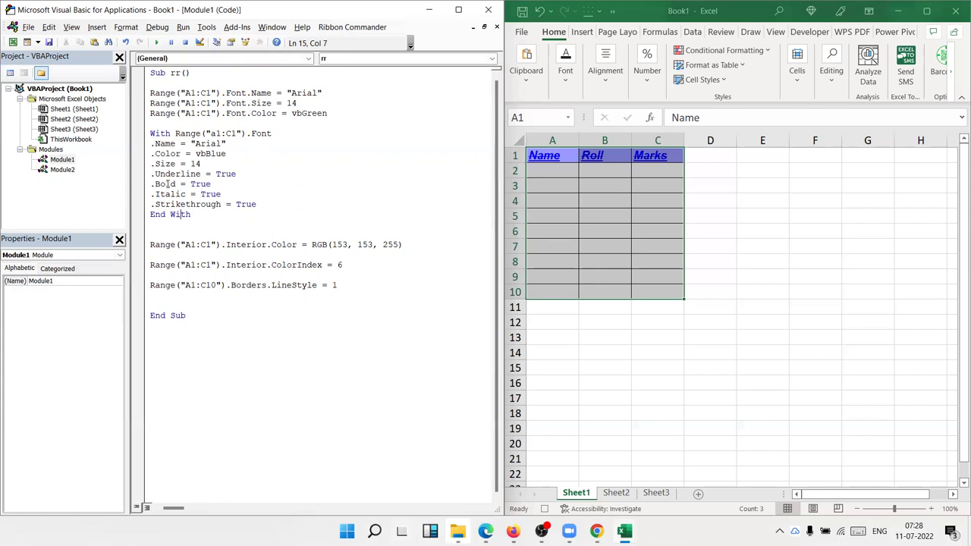
pyautogui.click(251, 384)
# Centre the Name, Roll and Marks headers, then open the recorded Macro2 code in Module2
pyautogui.click(624, 90)
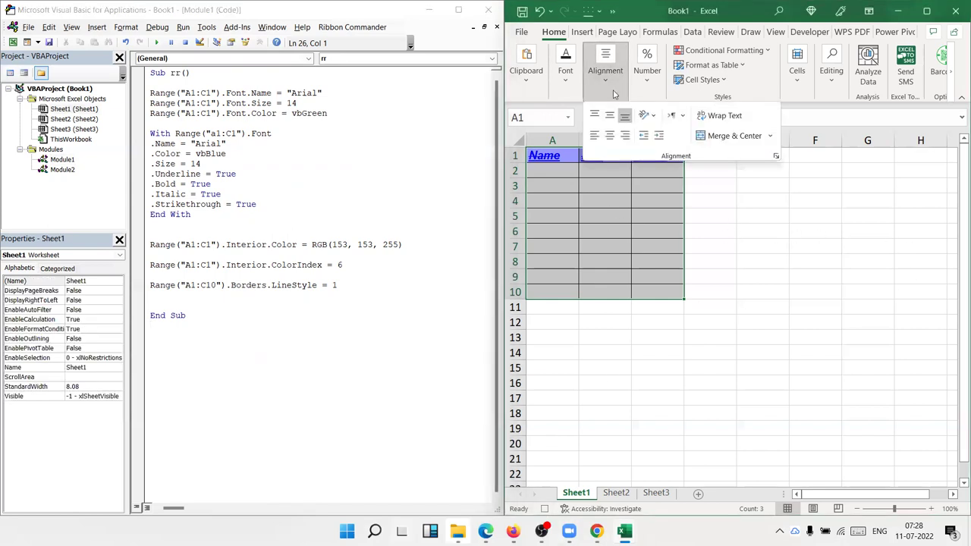
pyautogui.click(609, 136)
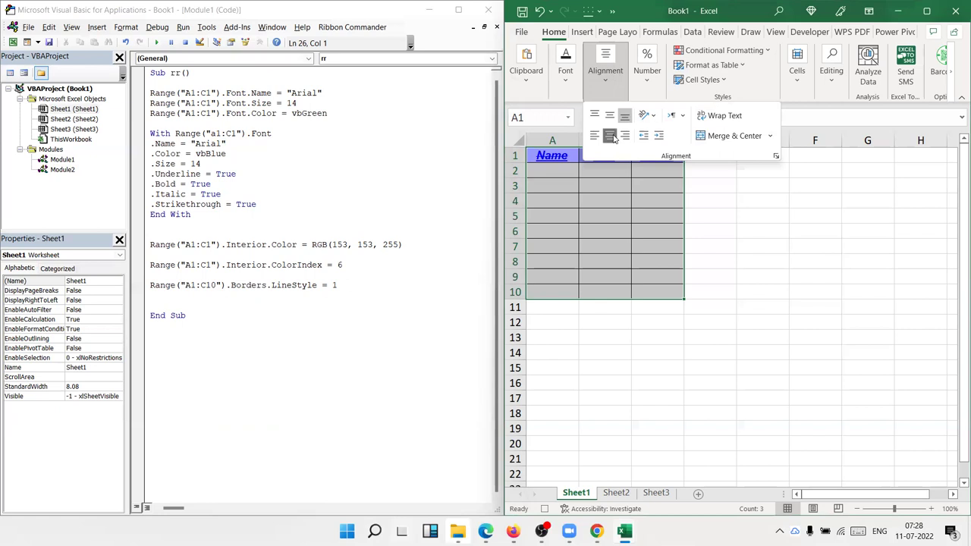
pyautogui.click(67, 171)
pyautogui.doubleClick(67, 173)
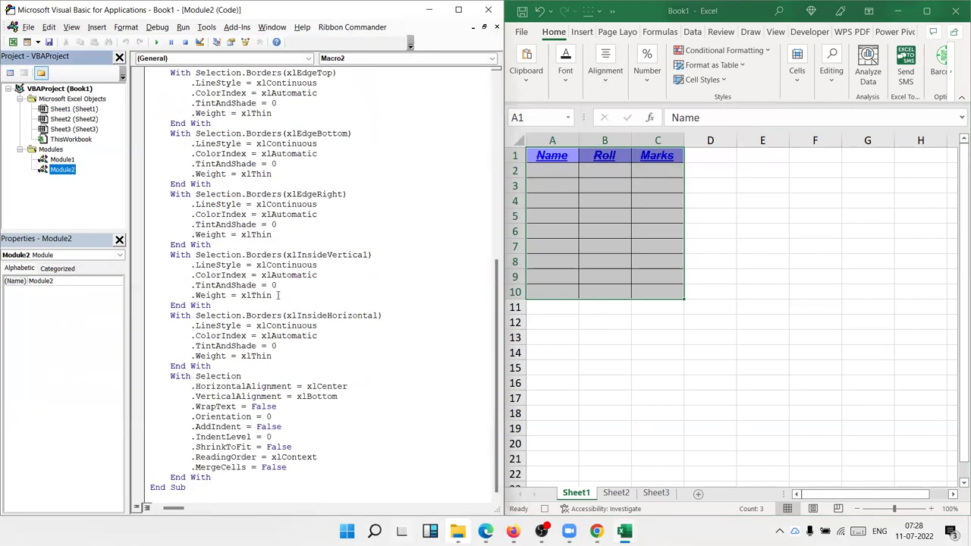
# Locate the With Selection block and highlight its HorizontalAlignment property
pyautogui.scroll(5, 278, 296)
pyautogui.scroll(1, 274, 303)
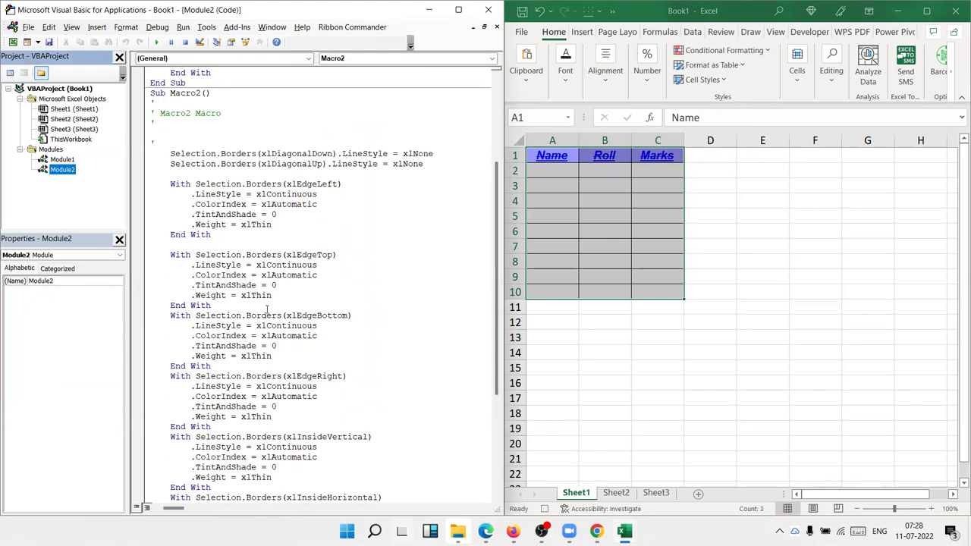
pyautogui.scroll(-5, 267, 309)
pyautogui.scroll(-1, 342, 357)
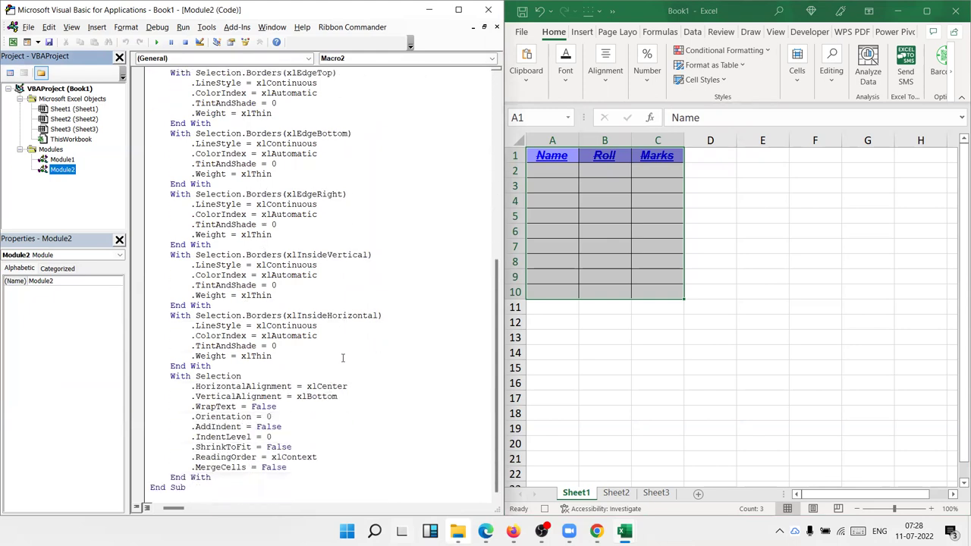
pyautogui.click(173, 377)
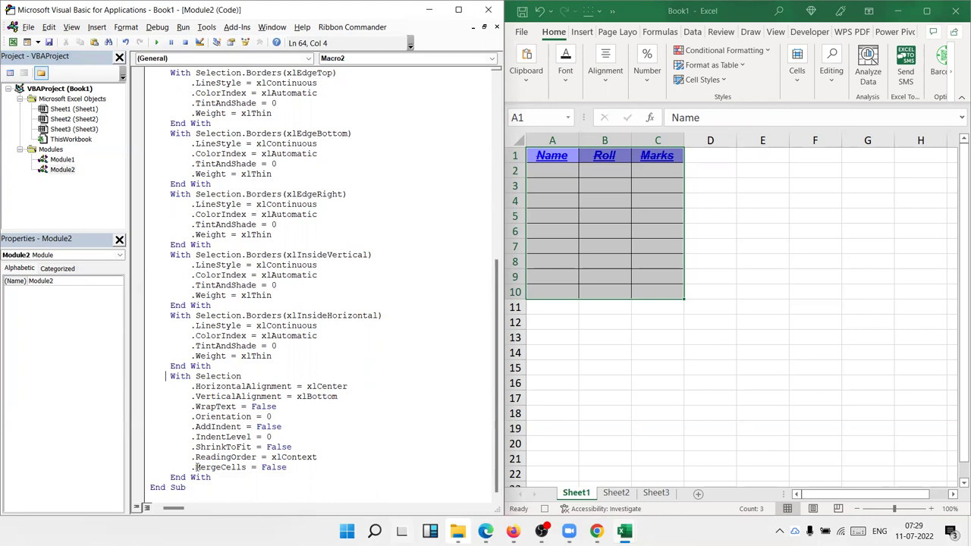
pyautogui.click(216, 386)
pyautogui.doubleClick(199, 376)
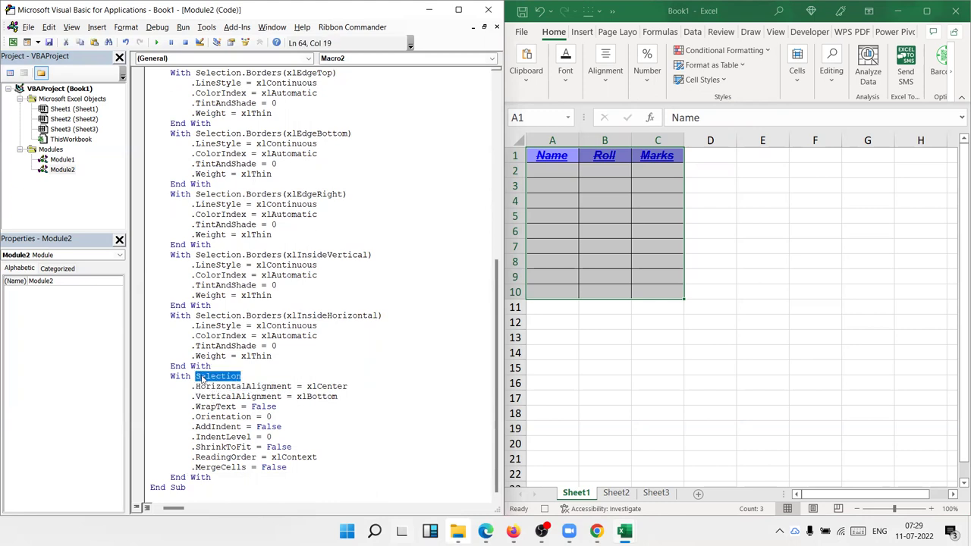
pyautogui.doubleClick(205, 386)
# Highlight the WrapText, AddIndent, IndentLevel, ShrinkToFit and MergeCells alignment properties in Macro2
pyautogui.click(208, 390)
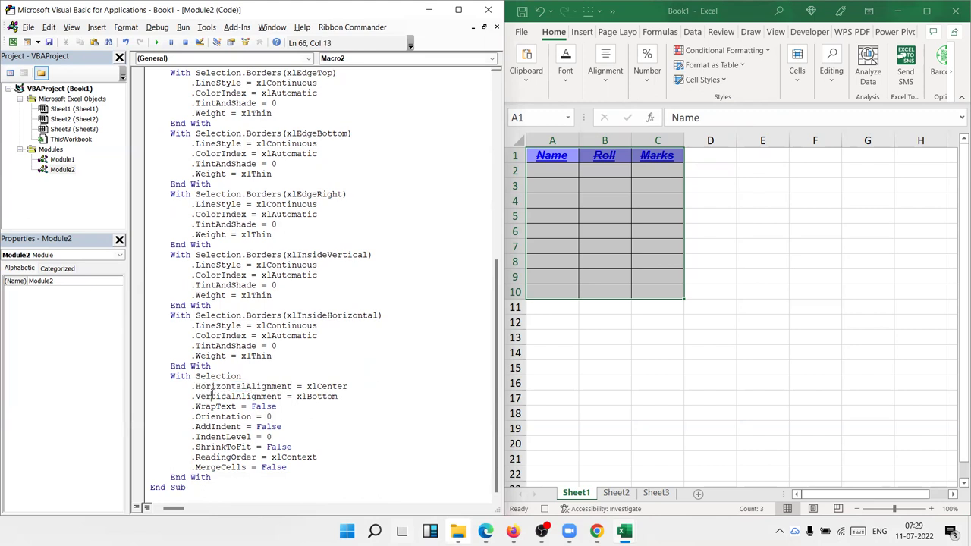
pyautogui.click(216, 405)
pyautogui.doubleClick(216, 406)
pyautogui.click(217, 413)
pyautogui.doubleClick(217, 427)
pyautogui.doubleClick(216, 438)
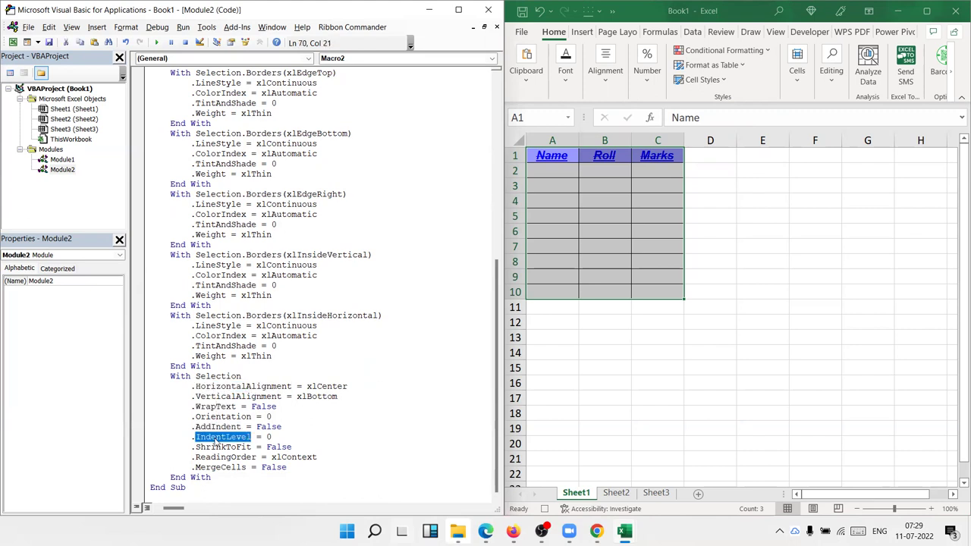
pyautogui.doubleClick(214, 447)
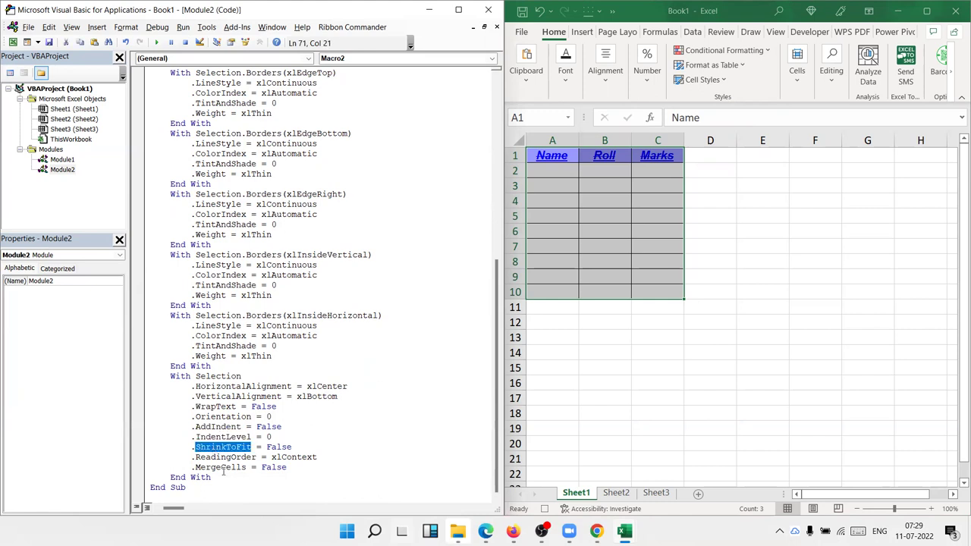
pyautogui.doubleClick(223, 469)
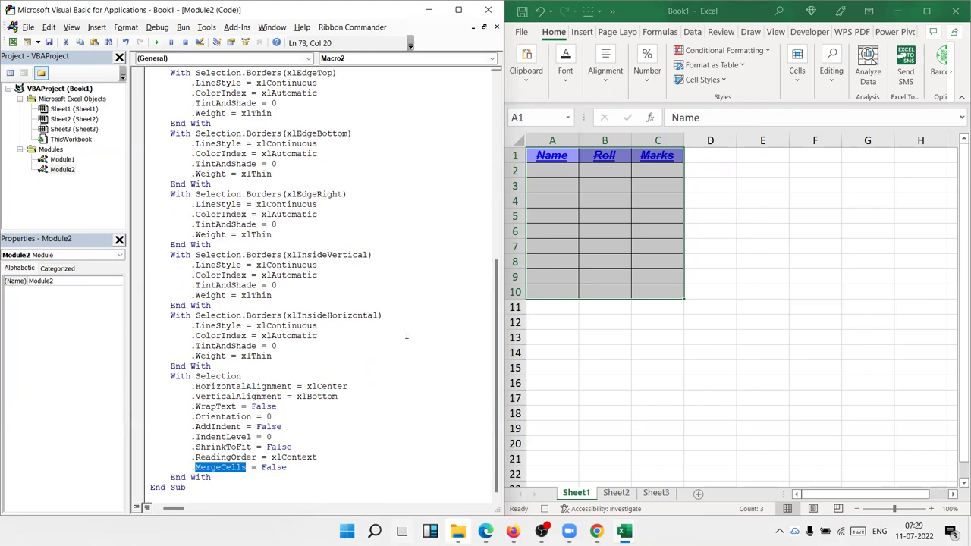
pyautogui.click(565, 70)
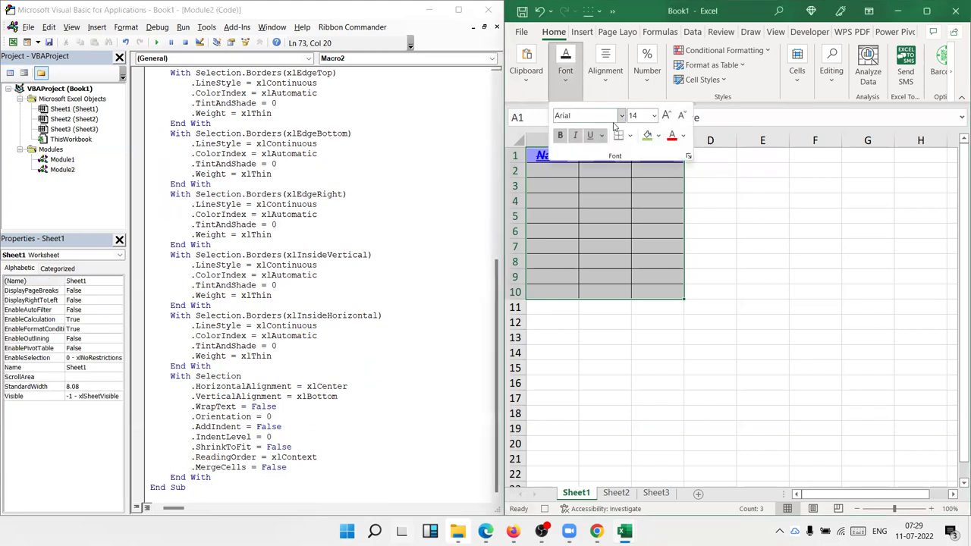
# Inspect the headers' alignment in Format Cells, close it unchanged, and return to the macro code
pyautogui.click(597, 75)
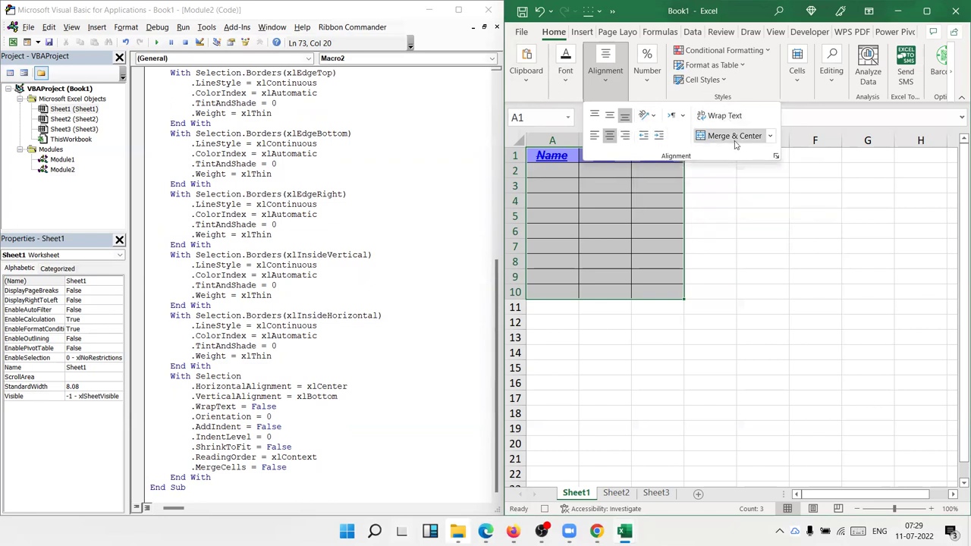
pyautogui.click(776, 155)
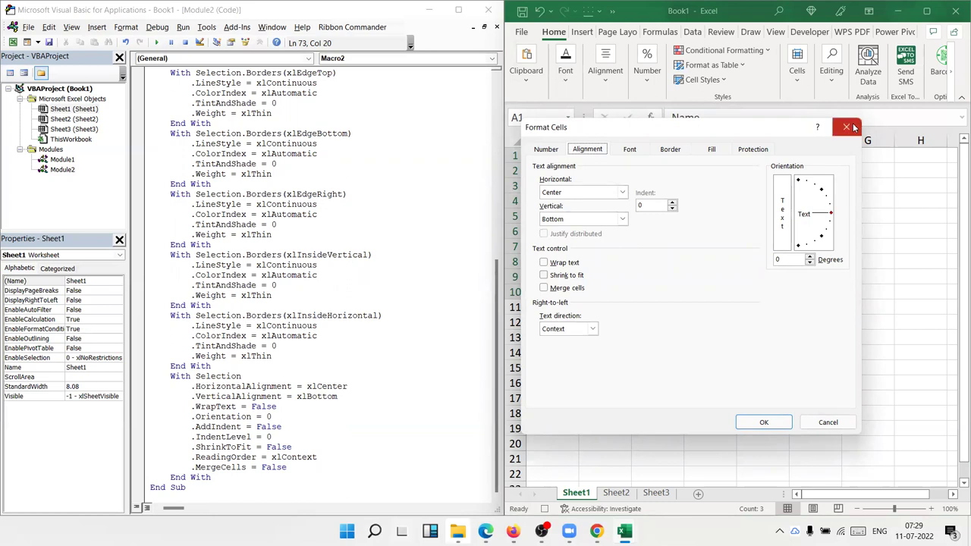
pyautogui.click(848, 127)
pyautogui.click(226, 478)
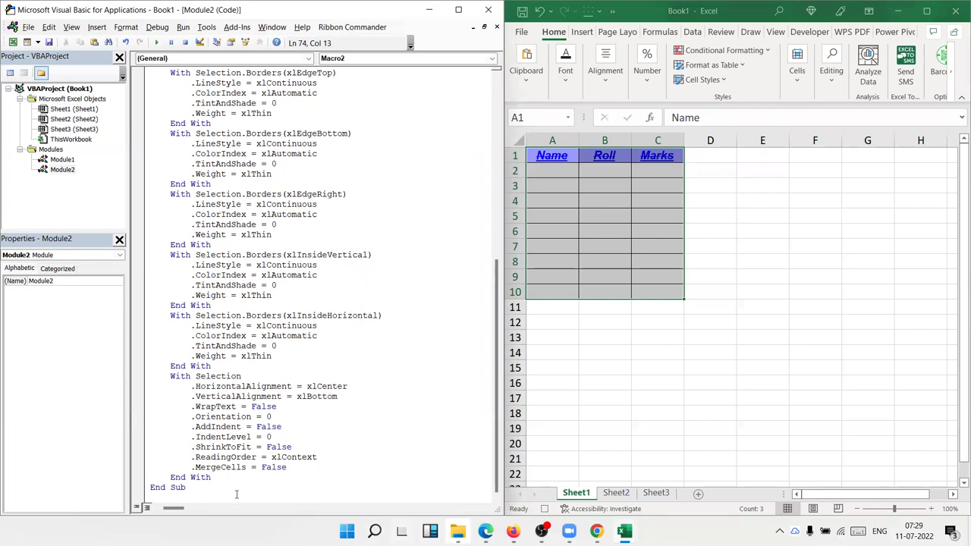
# In Module1's rr macro, add Range("d2").NumberFormat = "DD-MMM-YY" just above End Sub
pyautogui.doubleClick(58, 160)
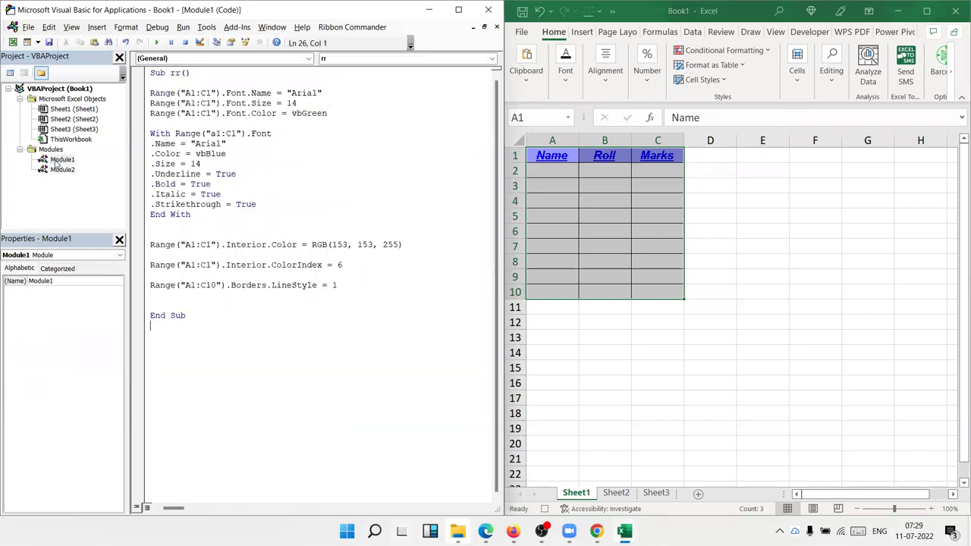
pyautogui.click(204, 305)
pyautogui.press('Return')
pyautogui.press('Return')
pyautogui.press('Up')
pyautogui.press('Up')
pyautogui.press('Down')
pyautogui.write('range(')
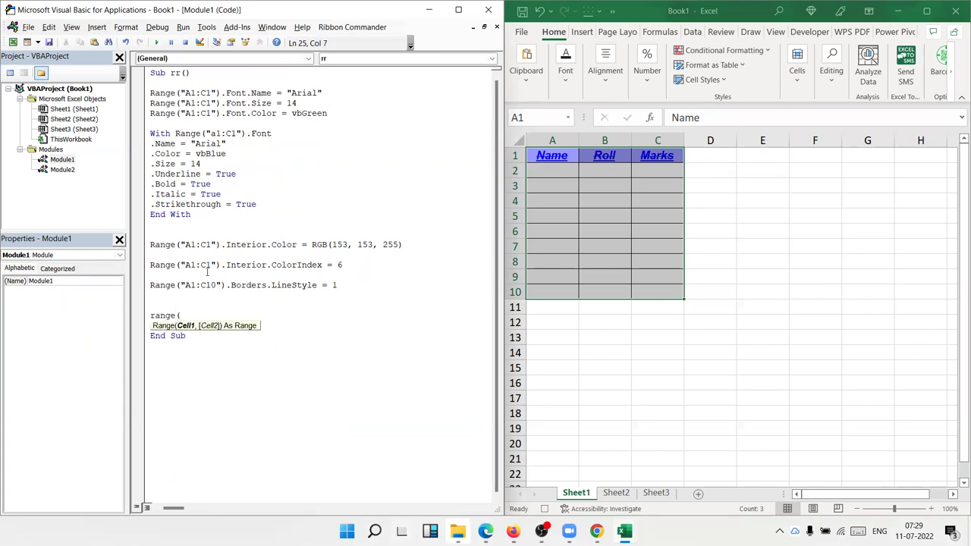
pyautogui.write('D')
pyautogui.press('BackSpace')
pyautogui.write('"d2").')
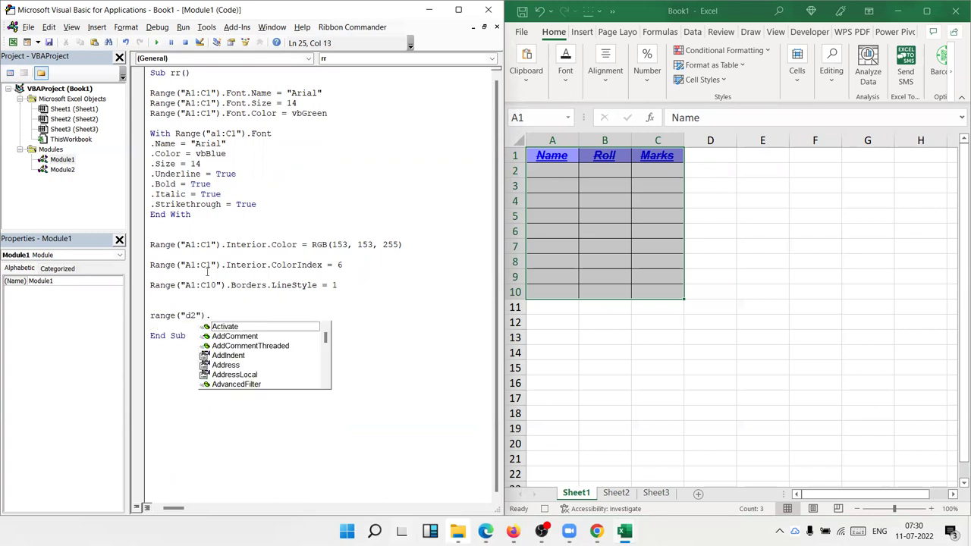
pyautogui.write('nu')
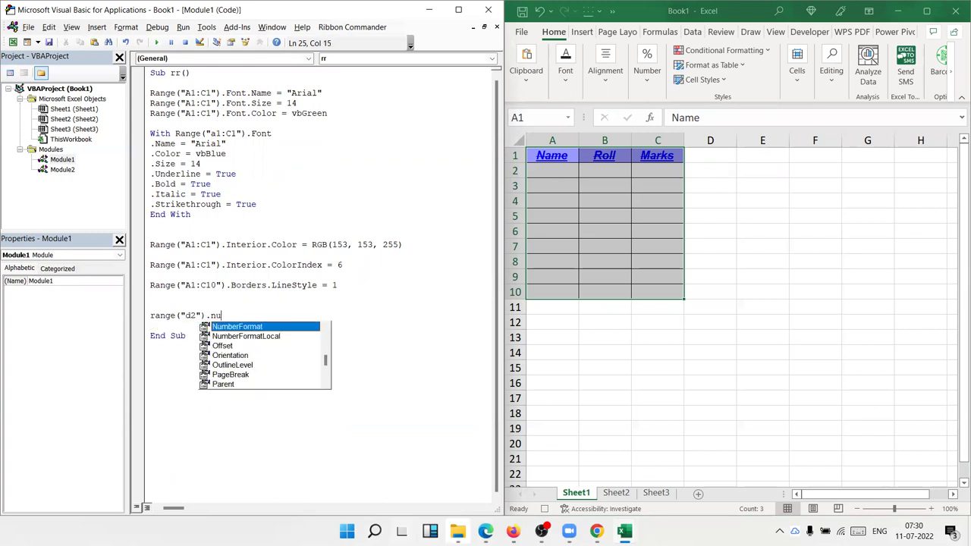
pyautogui.press('Tab')
pyautogui.write('= "DD')
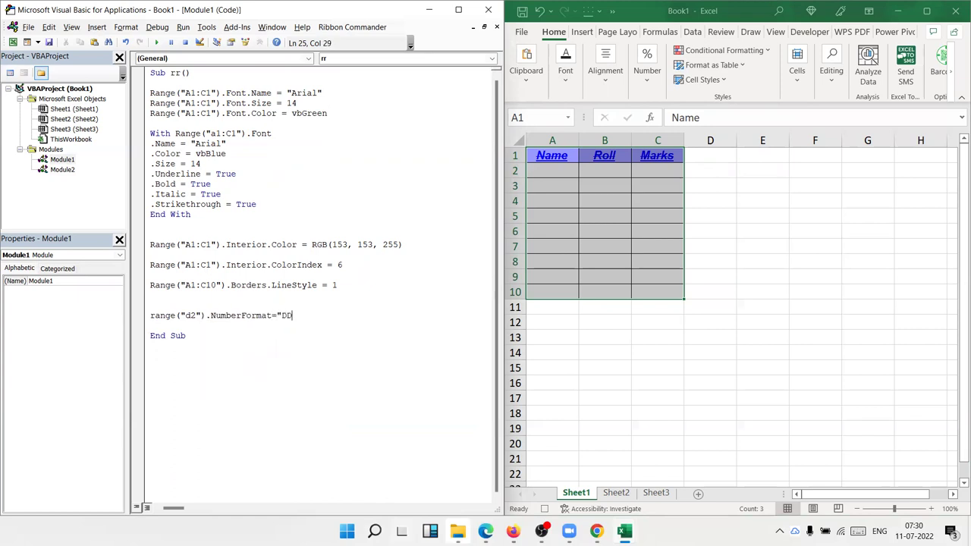
pyautogui.write('-')
pyautogui.write('MMM-YY"')
pyautogui.press('Return')
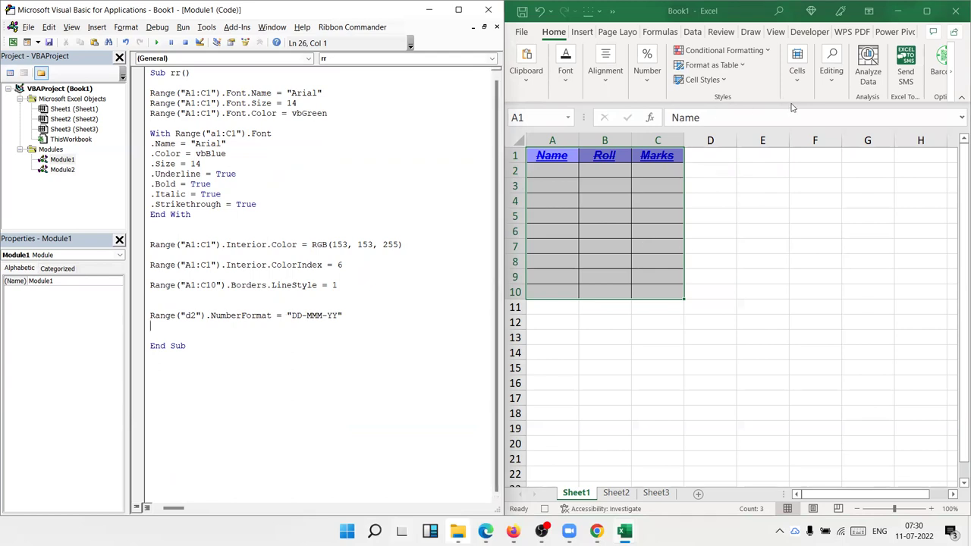
# Browse the Custom number format codes in Format Cells and cancel without changes
pyautogui.click(653, 97)
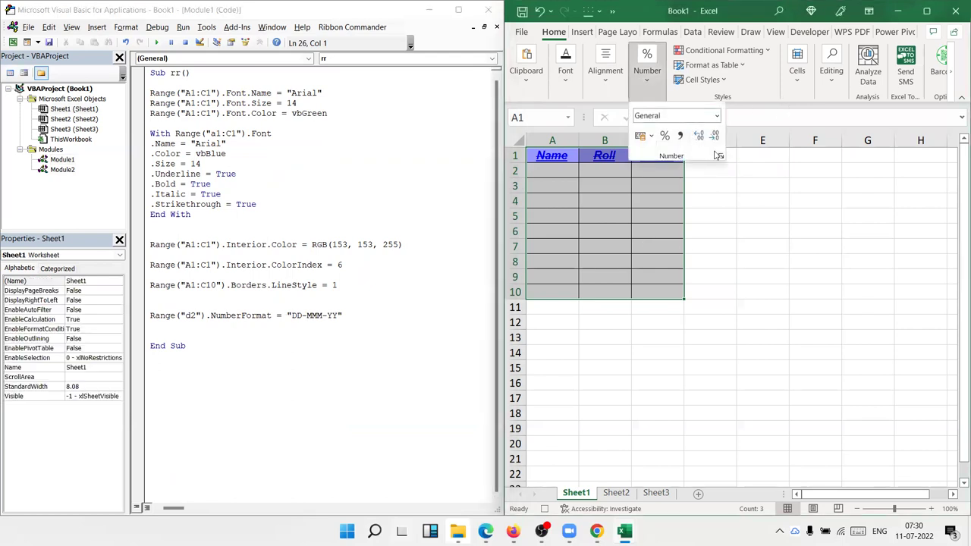
pyautogui.hotkey('ctrl', '1')
pyautogui.click(546, 272)
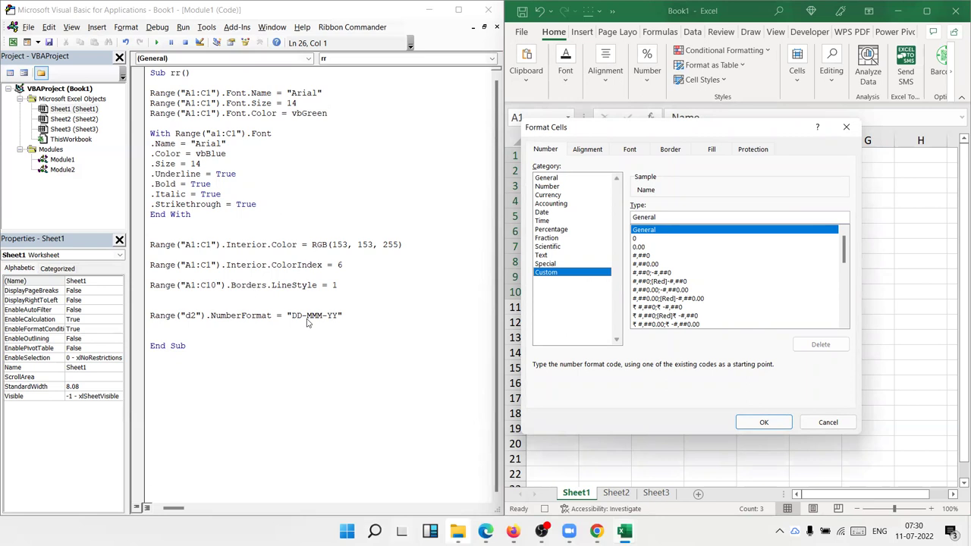
pyautogui.click(827, 423)
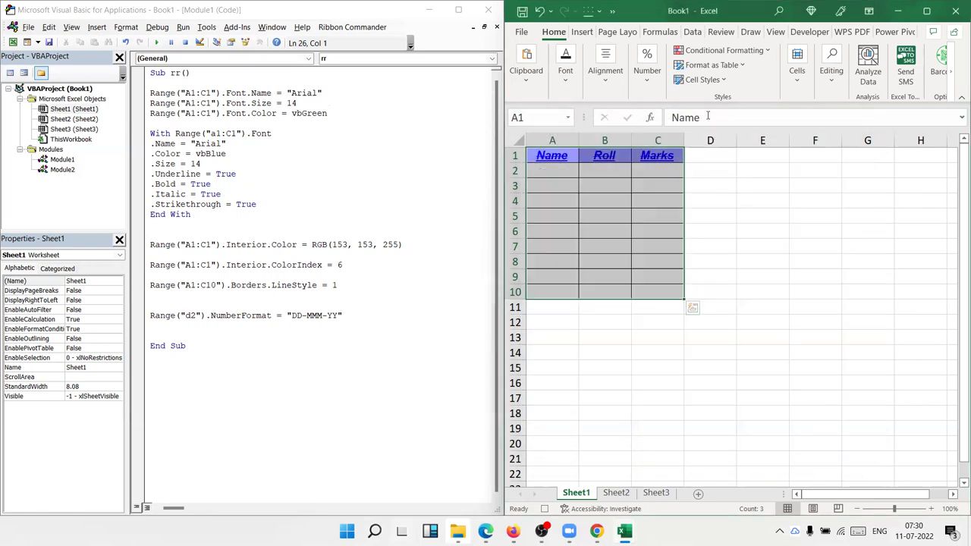
# Add a Highlight Cells Greater Than rule with the value 50
pyautogui.click(725, 50)
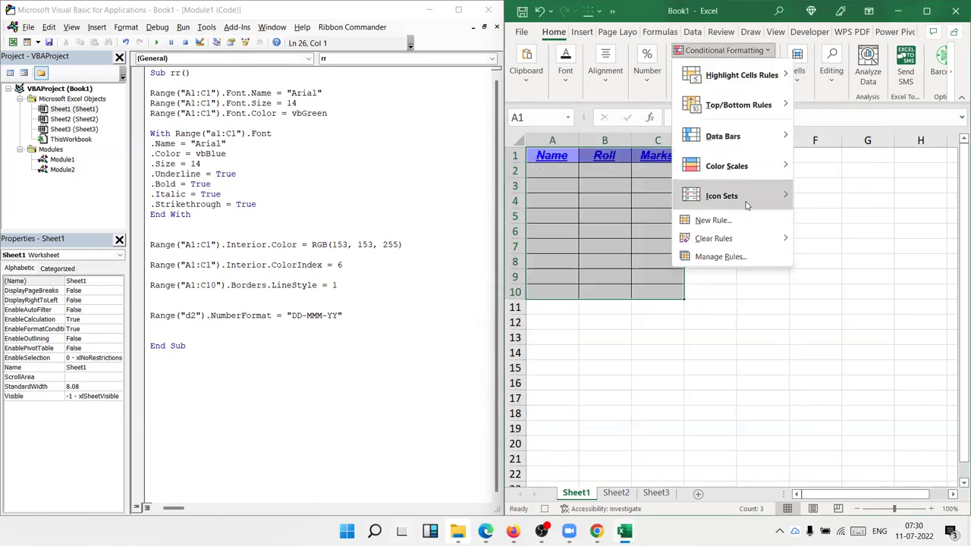
pyautogui.moveTo(761, 88)
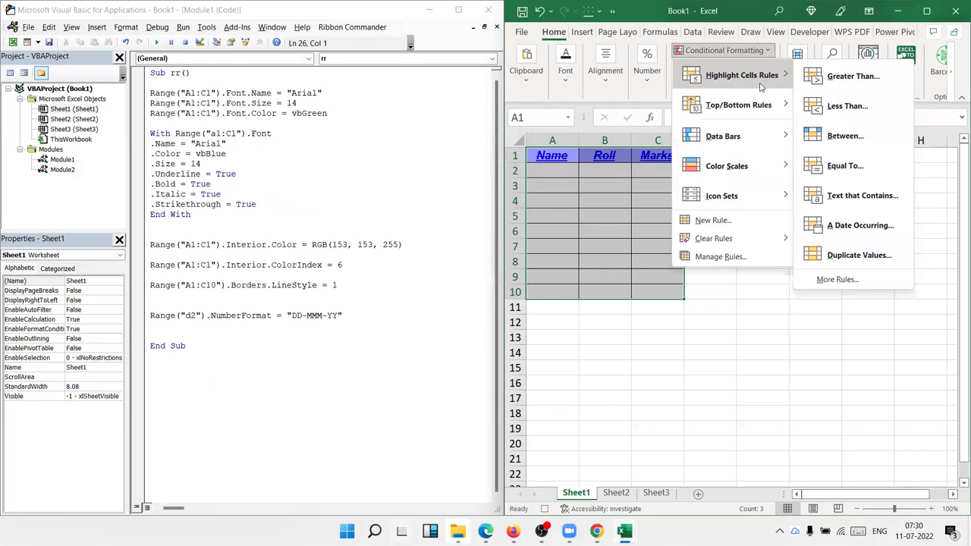
pyautogui.click(833, 79)
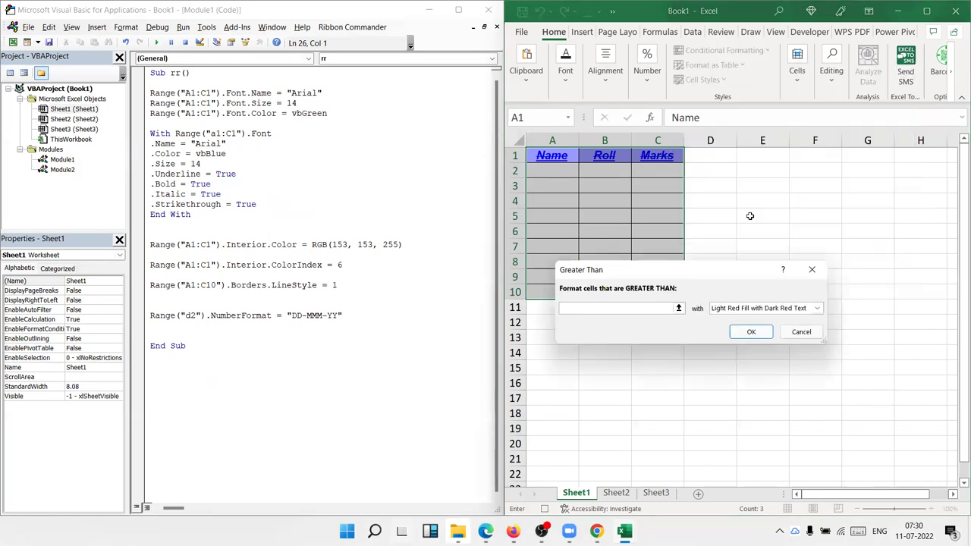
pyautogui.write('50')
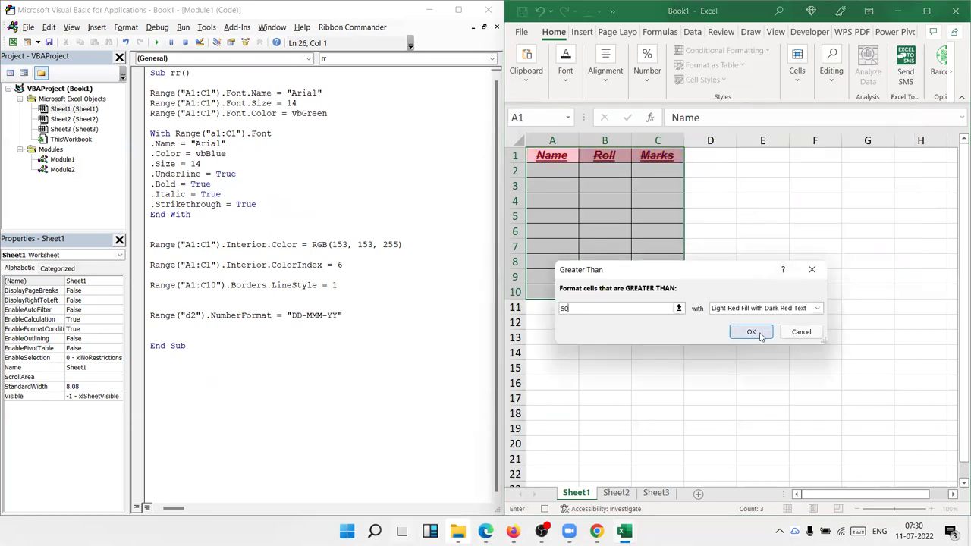
pyautogui.click(753, 332)
# Open Module2 to view the recorded conditional-formatting code in Macro2
pyautogui.click(63, 170)
pyautogui.doubleClick(63, 170)
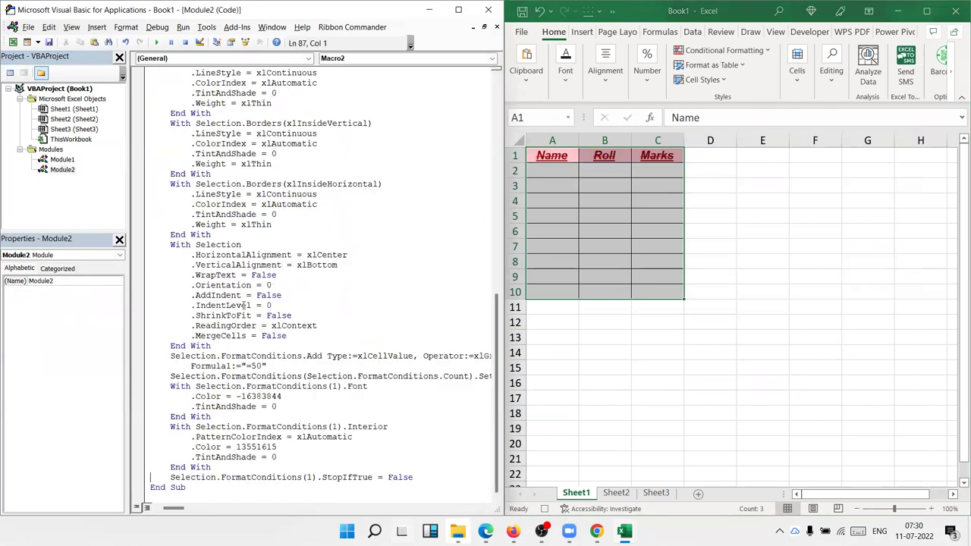
pyautogui.scroll(1, 283, 427)
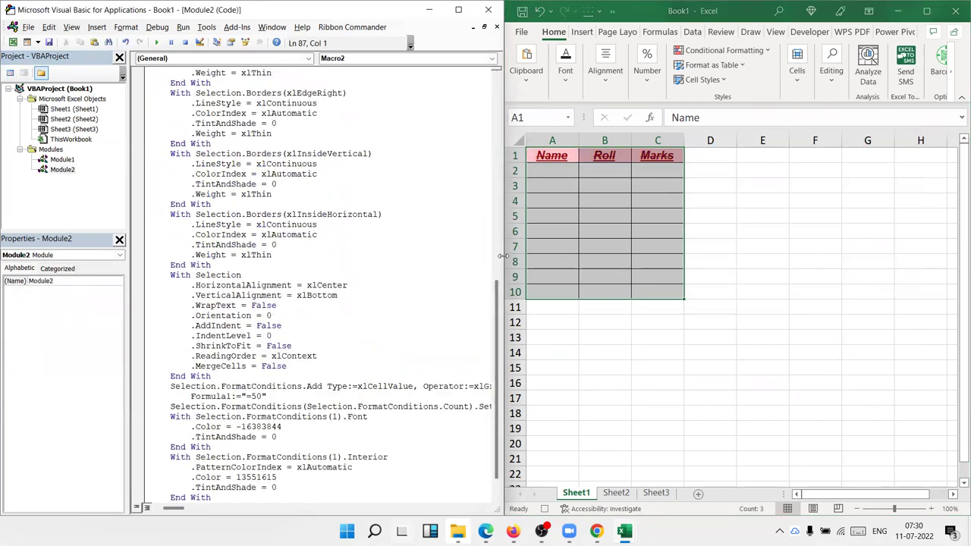
pyautogui.moveTo(503, 256); pyautogui.dragTo(630, 256)
# Insert a blank line before the Selection.FormatConditions.Add statement
pyautogui.scroll(-1, 304, 380)
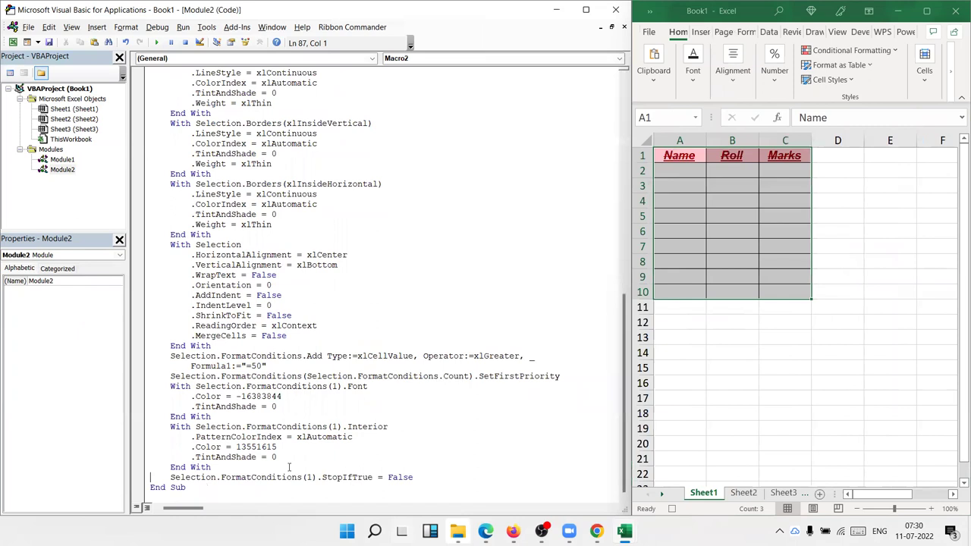
pyautogui.click(246, 447)
pyautogui.click(171, 356)
pyautogui.press('Return')
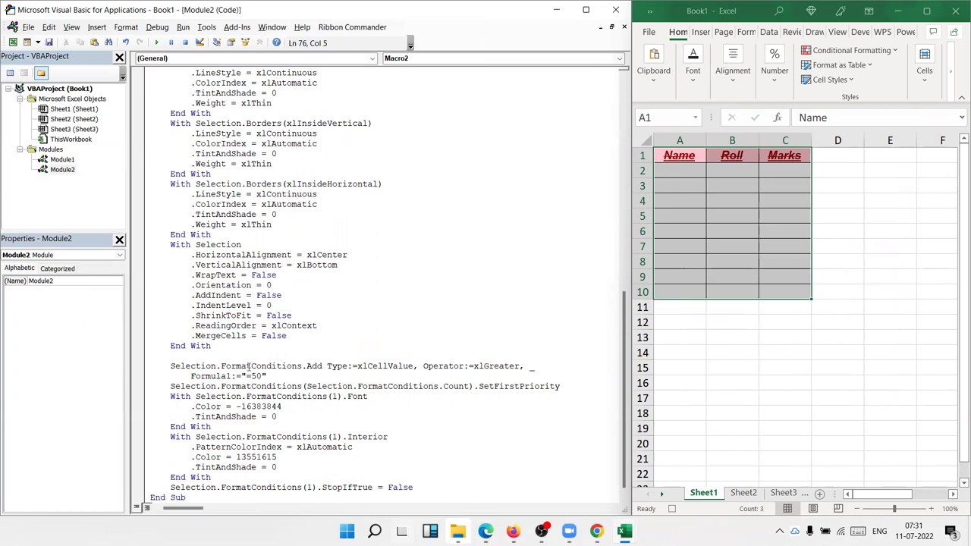
# Highlight FormatConditions, xlCellValue, xlGreater, the =50 threshold, SetFirstPriority and condition index 1
pyautogui.doubleClick(280, 365)
pyautogui.click(317, 366)
pyautogui.click(392, 365)
pyautogui.doubleClick(391, 366)
pyautogui.moveTo(478, 366); pyautogui.dragTo(506, 368)
pyautogui.moveTo(241, 375); pyautogui.dragTo(265, 377)
pyautogui.moveTo(174, 386); pyautogui.dragTo(553, 387)
pyautogui.doubleClick(335, 396)
# Highlight font colour -16383844, PatternColorIndex, the interior colour value, and the Font and Interior properties
pyautogui.click(280, 408)
pyautogui.doubleClick(268, 407)
pyautogui.click(272, 408)
pyautogui.doubleClick(219, 448)
pyautogui.click(220, 457)
pyautogui.moveTo(240, 458); pyautogui.dragTo(277, 457)
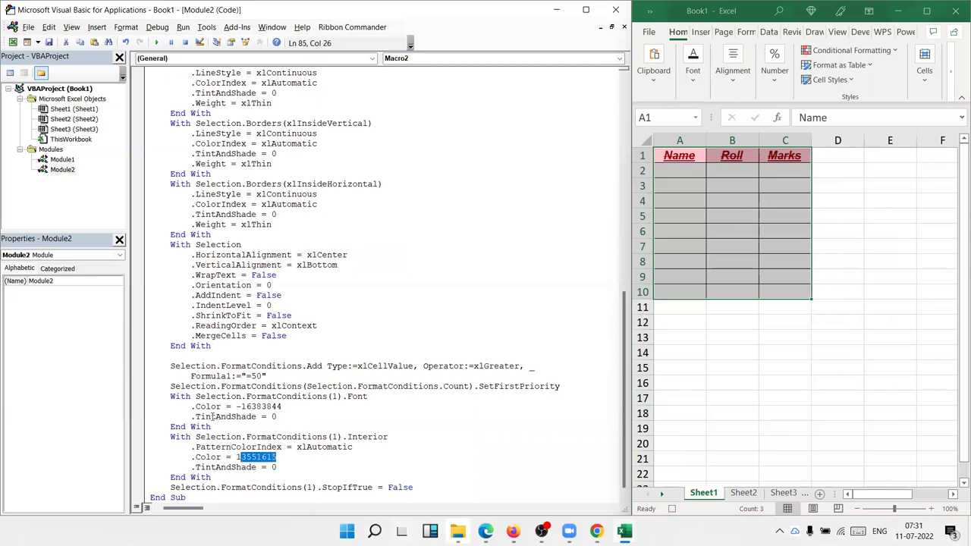
pyautogui.scroll(-1, 221, 422)
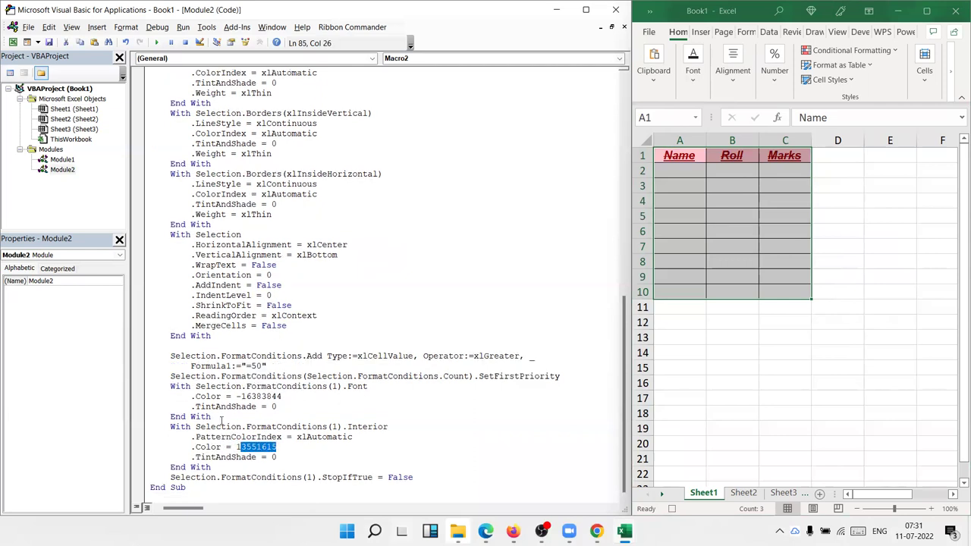
pyautogui.doubleClick(358, 386)
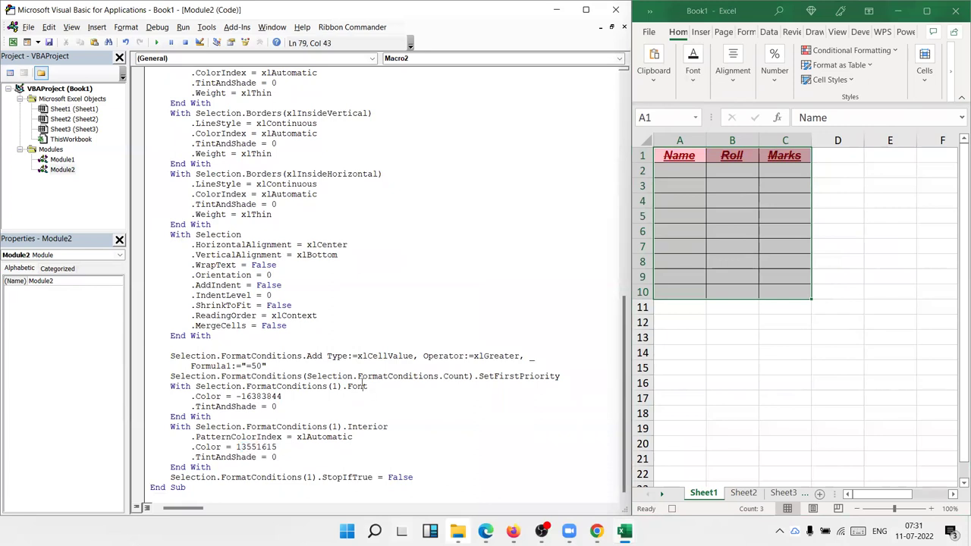
pyautogui.doubleClick(356, 428)
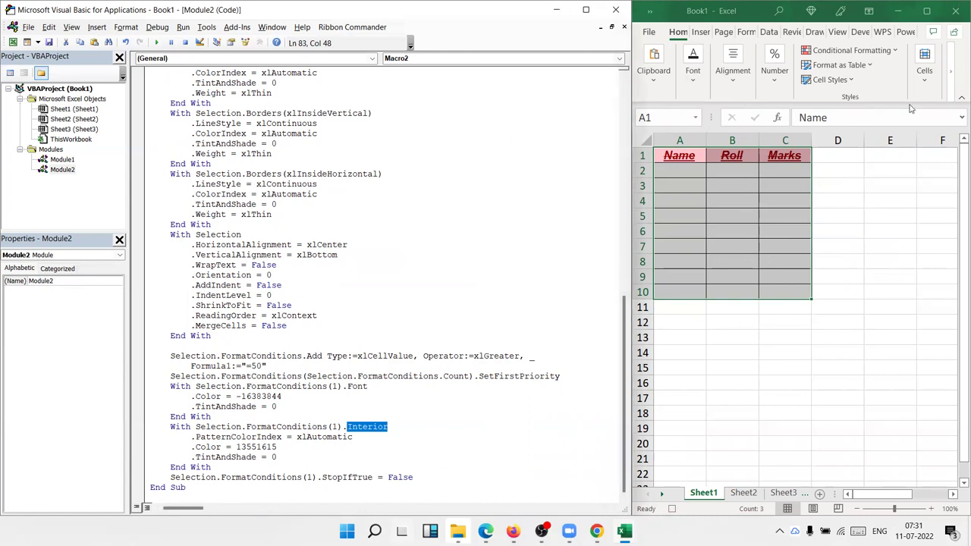
# Bring Excel to the front, maximize its window, and switch to the empty Sheet2
pyautogui.moveTo(926, 10)
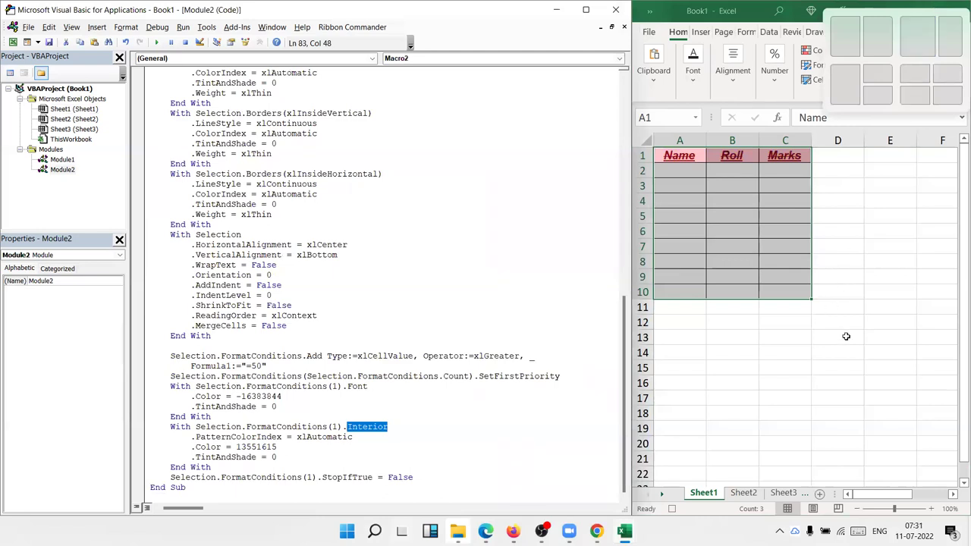
pyautogui.click(846, 336)
pyautogui.click(926, 11)
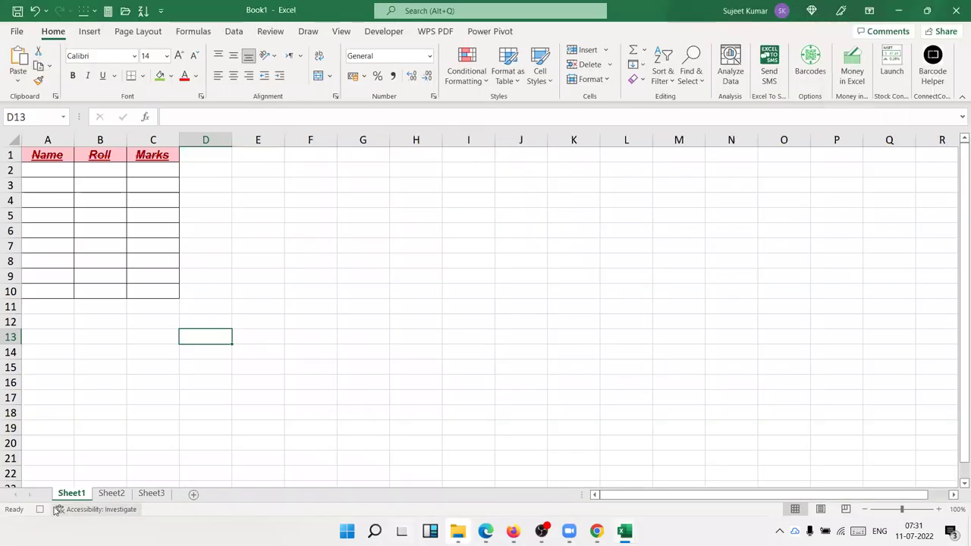
pyautogui.click(120, 494)
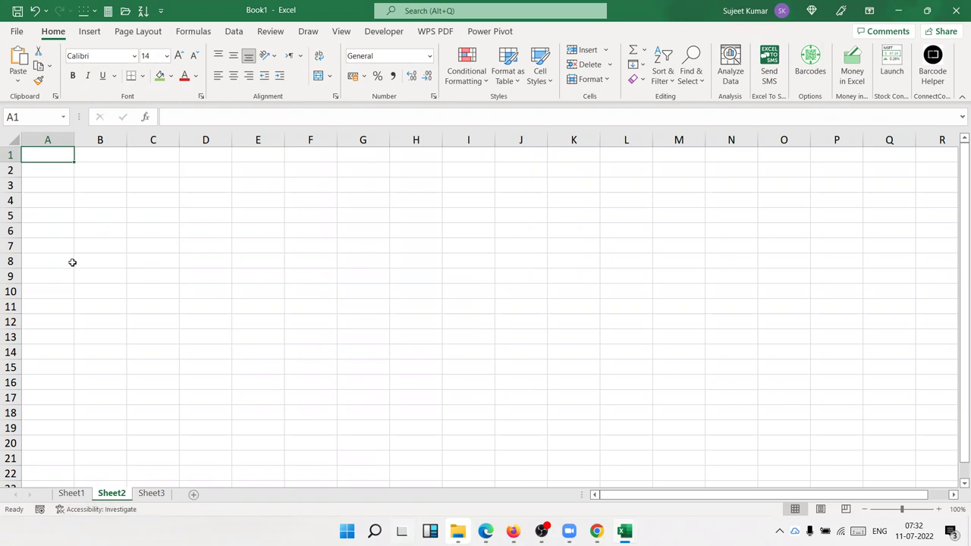
pyautogui.moveTo(54, 185)
pyautogui.mouseDown()
pyautogui.moveTo(685, 293)
pyautogui.moveTo(905, 414)
pyautogui.mouseUp()
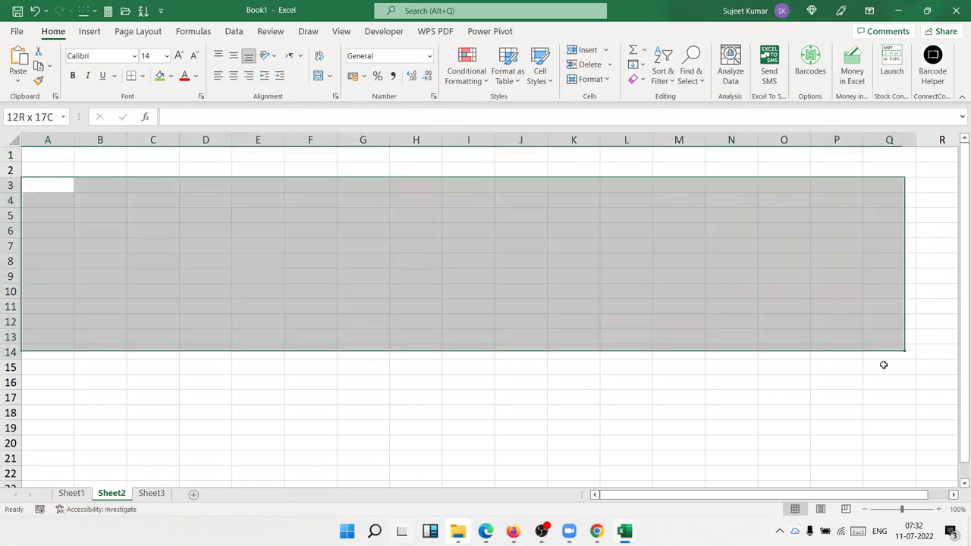